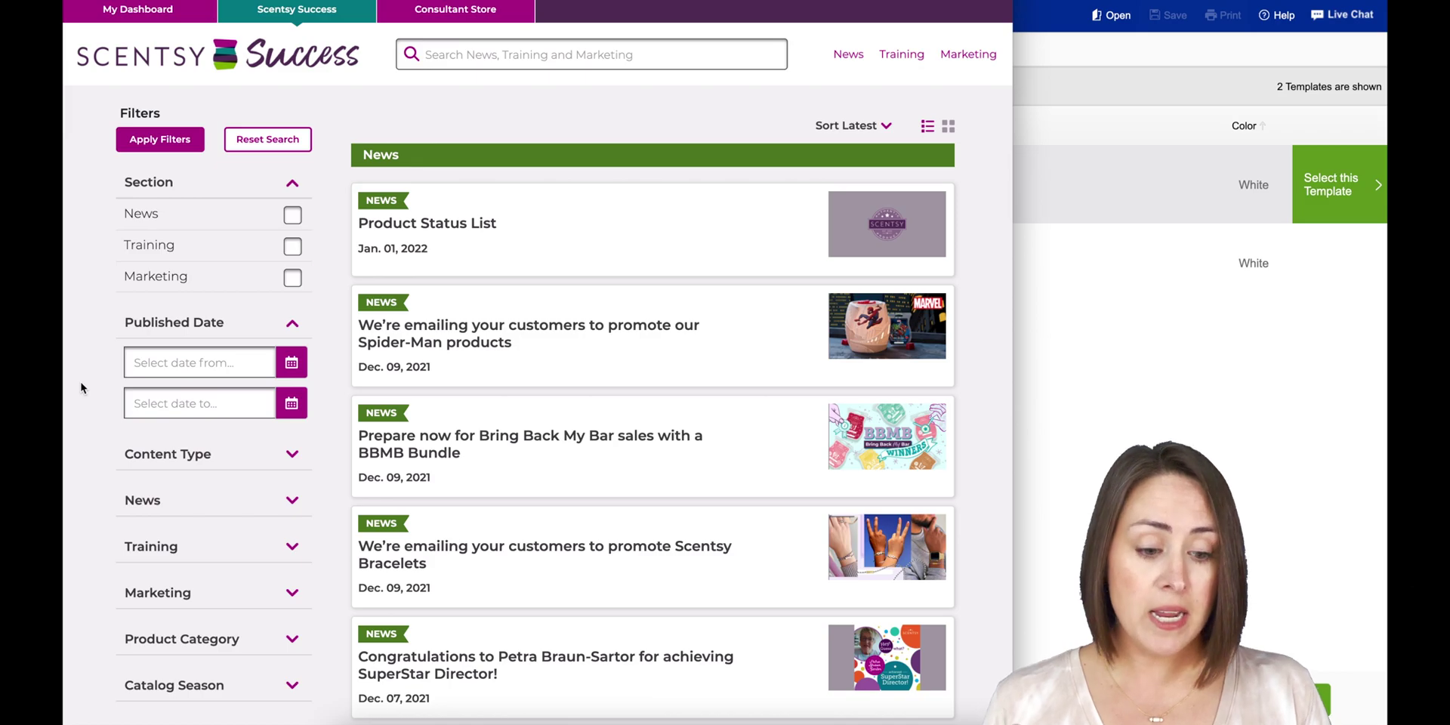
- Switch to Canva and create a new custom-size design measuring 5.5 × 4.25 in
click(1019, 554)
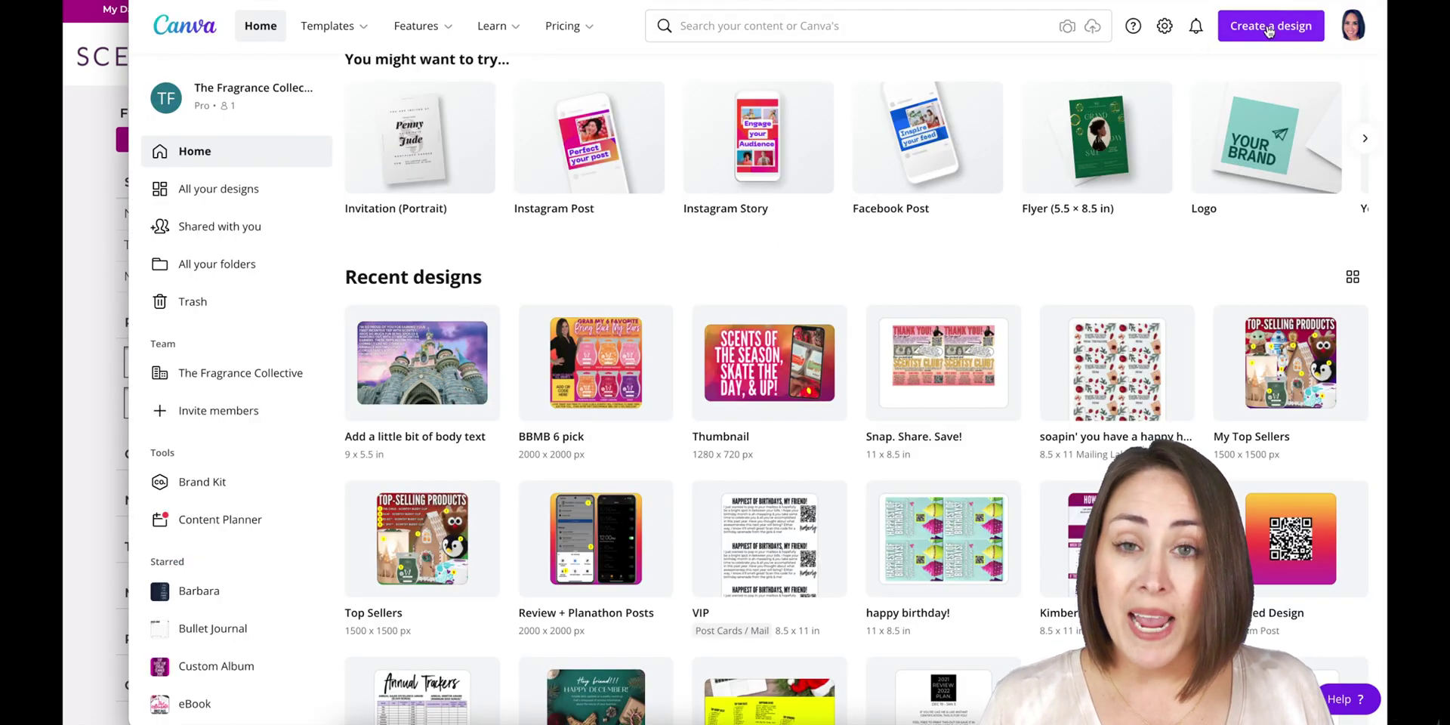
click(1268, 30)
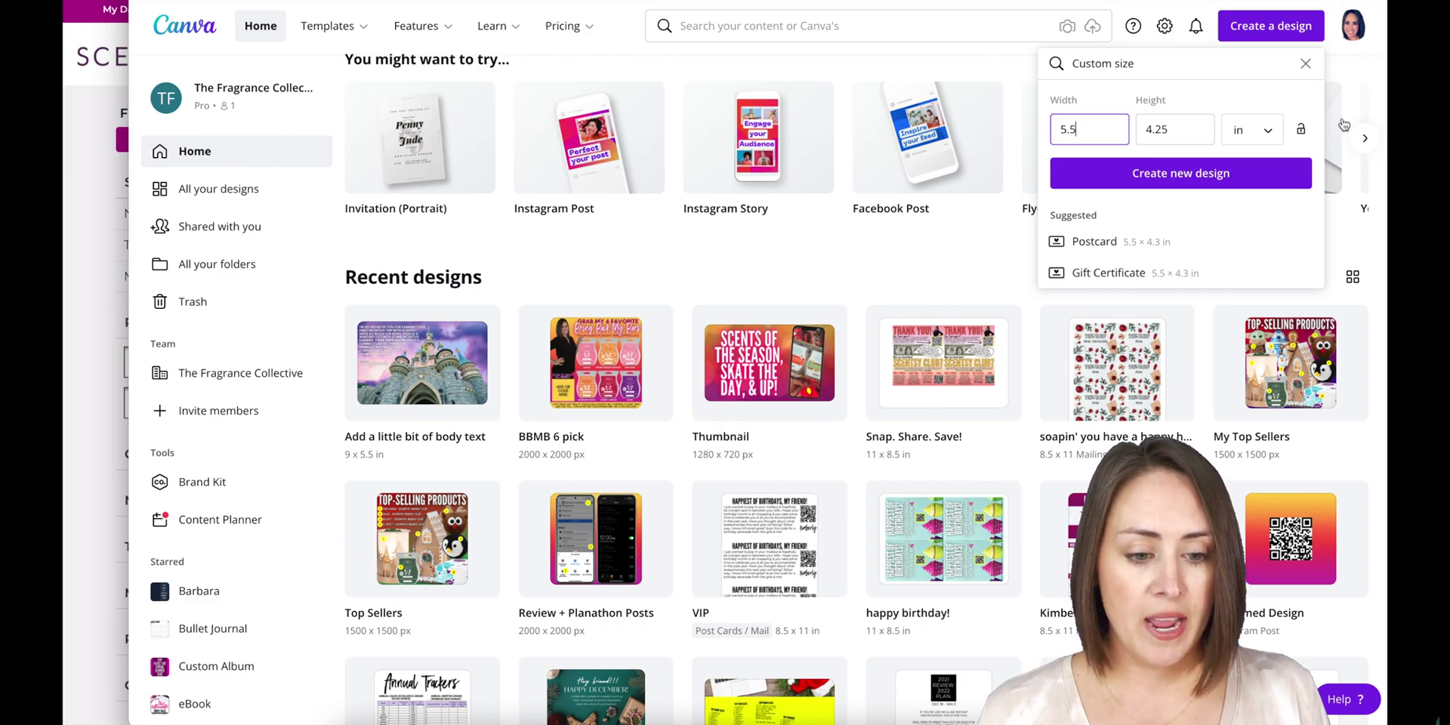
click(1220, 172)
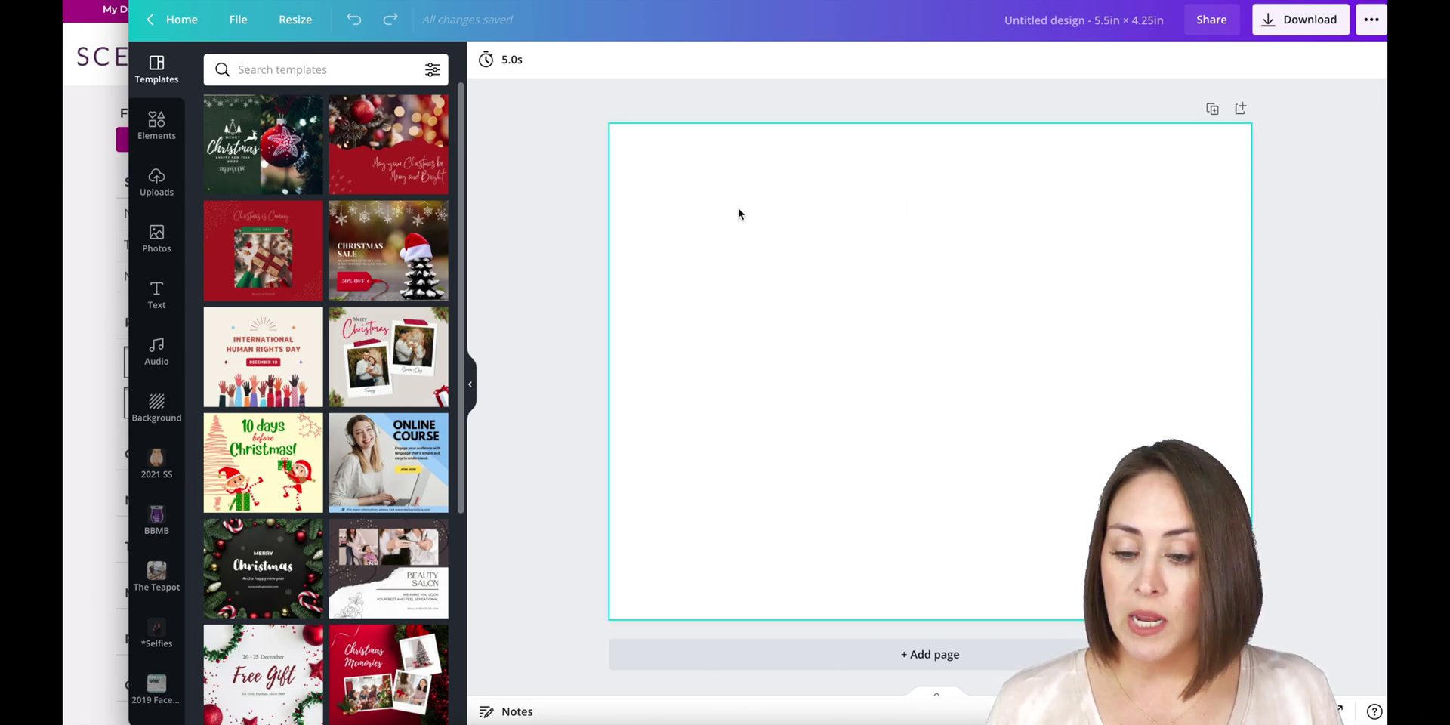
- Switch to the Scentsy Success site and search its content for "january"
click(92, 350)
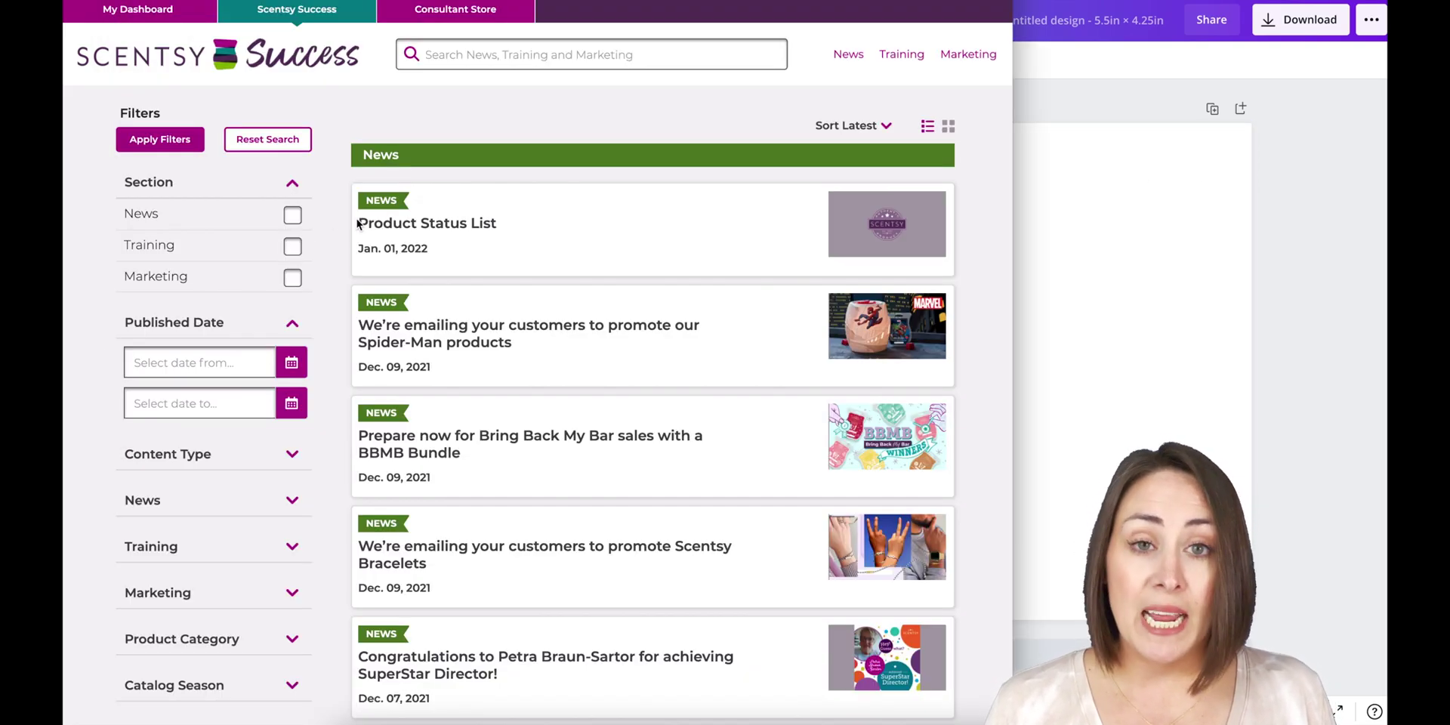
click(530, 62)
text(jn)
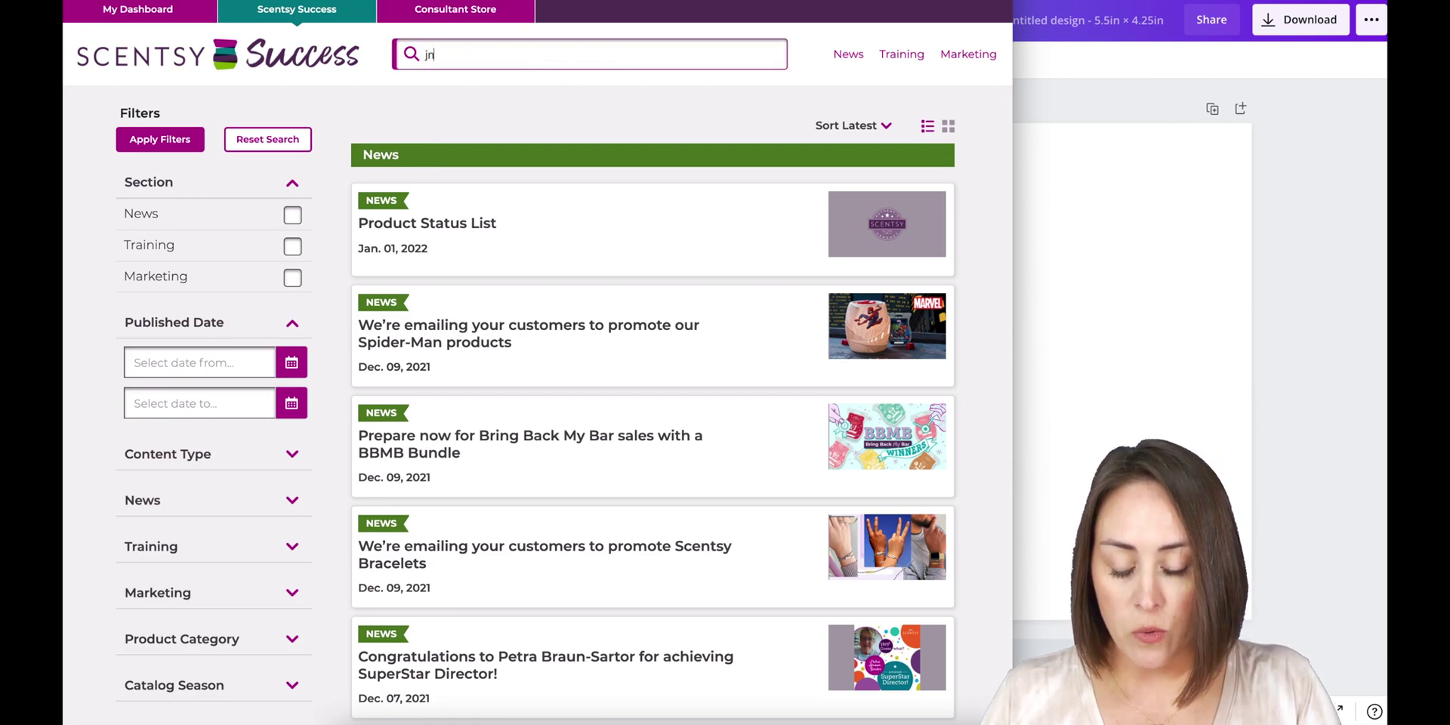
text(anuary)
key(Return)
- Download the January 2022 Scent and Warmer of the Month images of the room spray, lit warmer, scent circle and wax bar
scroll(847, 213, down, 5)
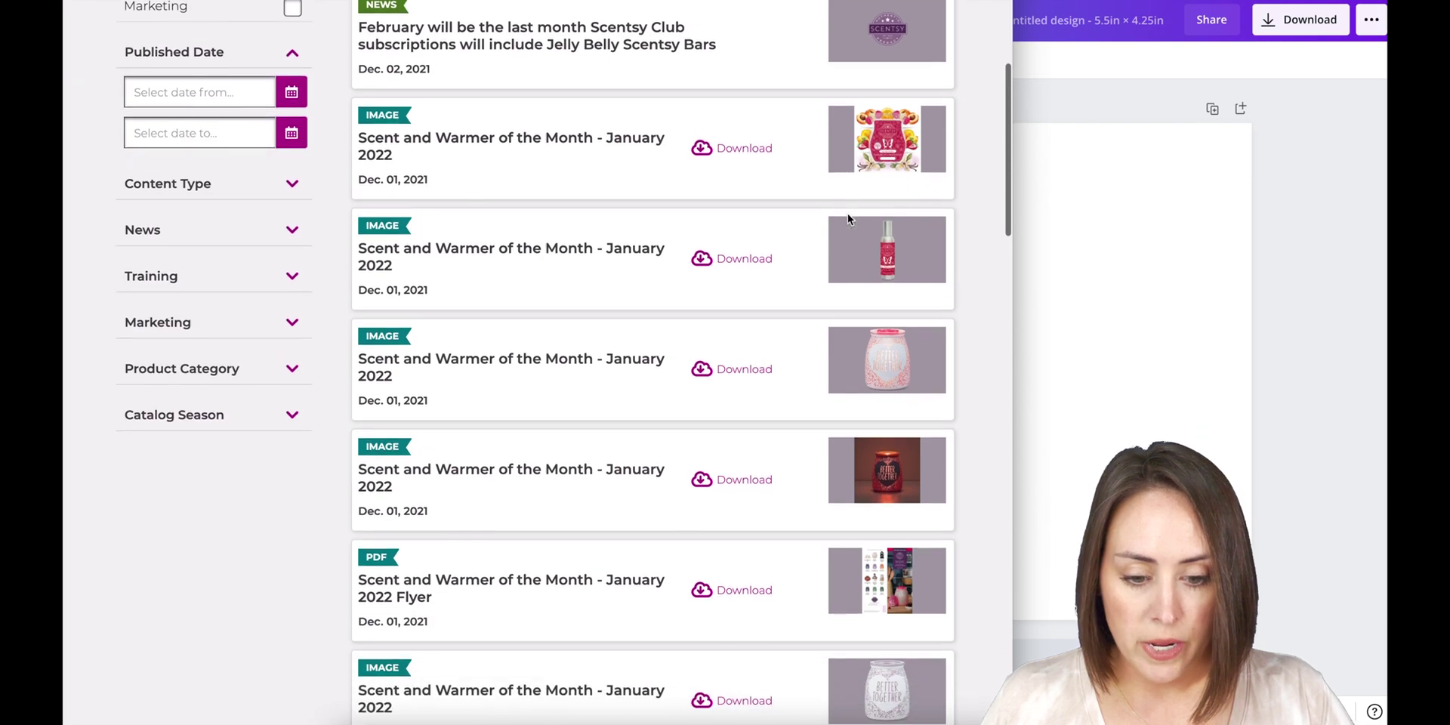
click(744, 233)
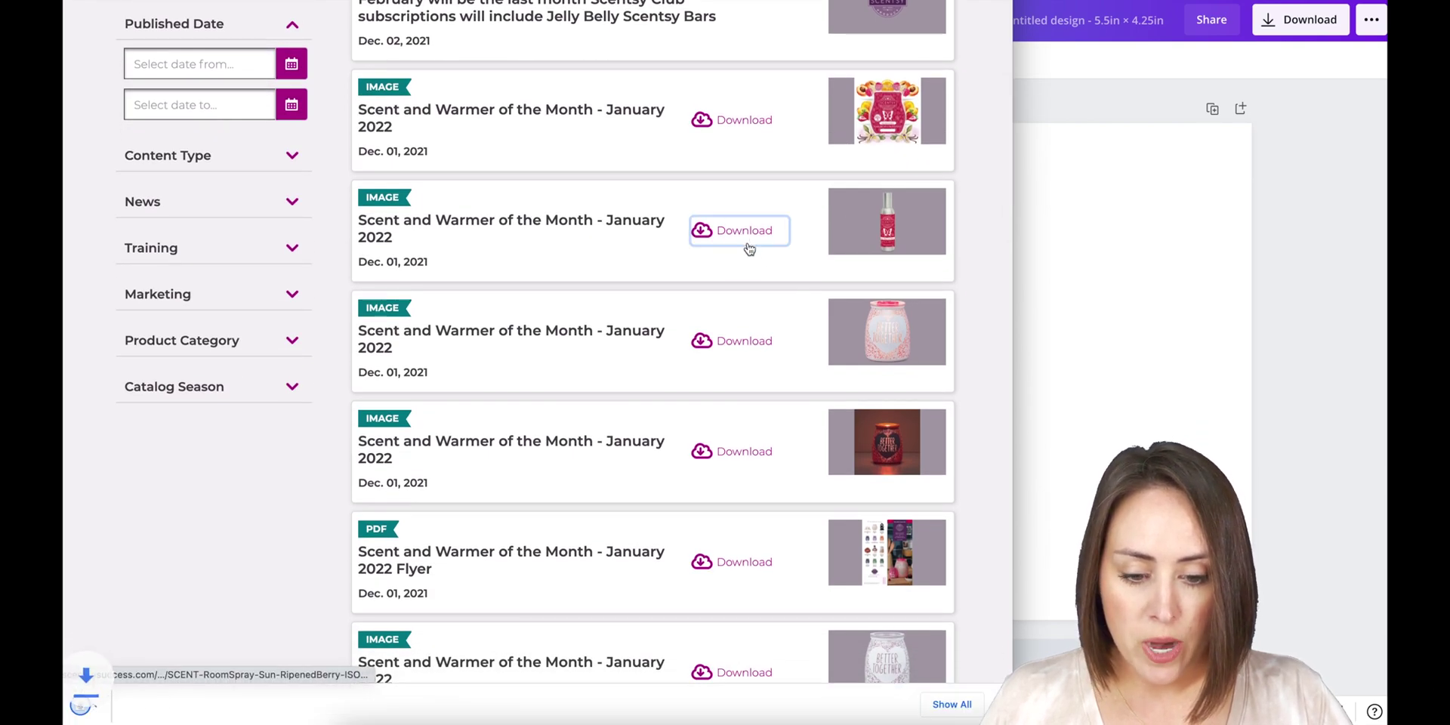
click(738, 347)
scroll(736, 348, down, 3)
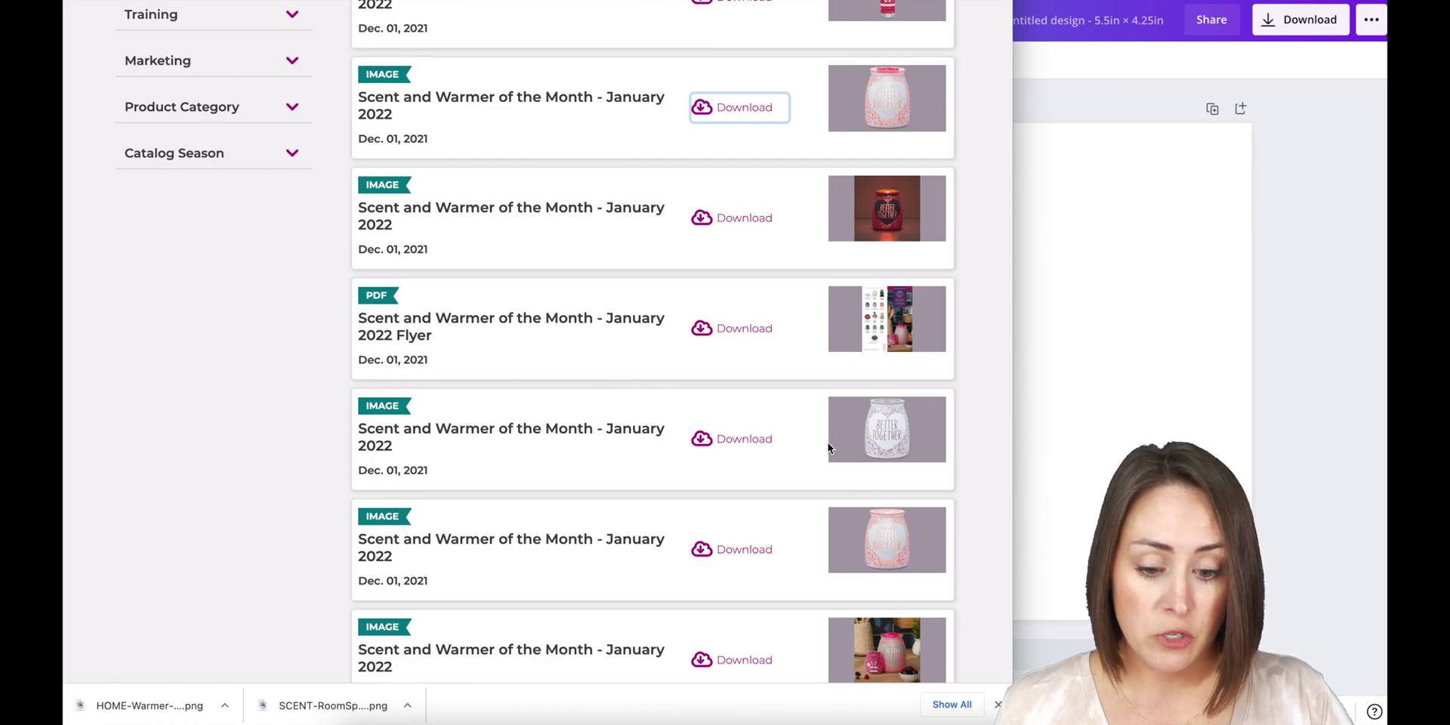
scroll(753, 378, down, 8)
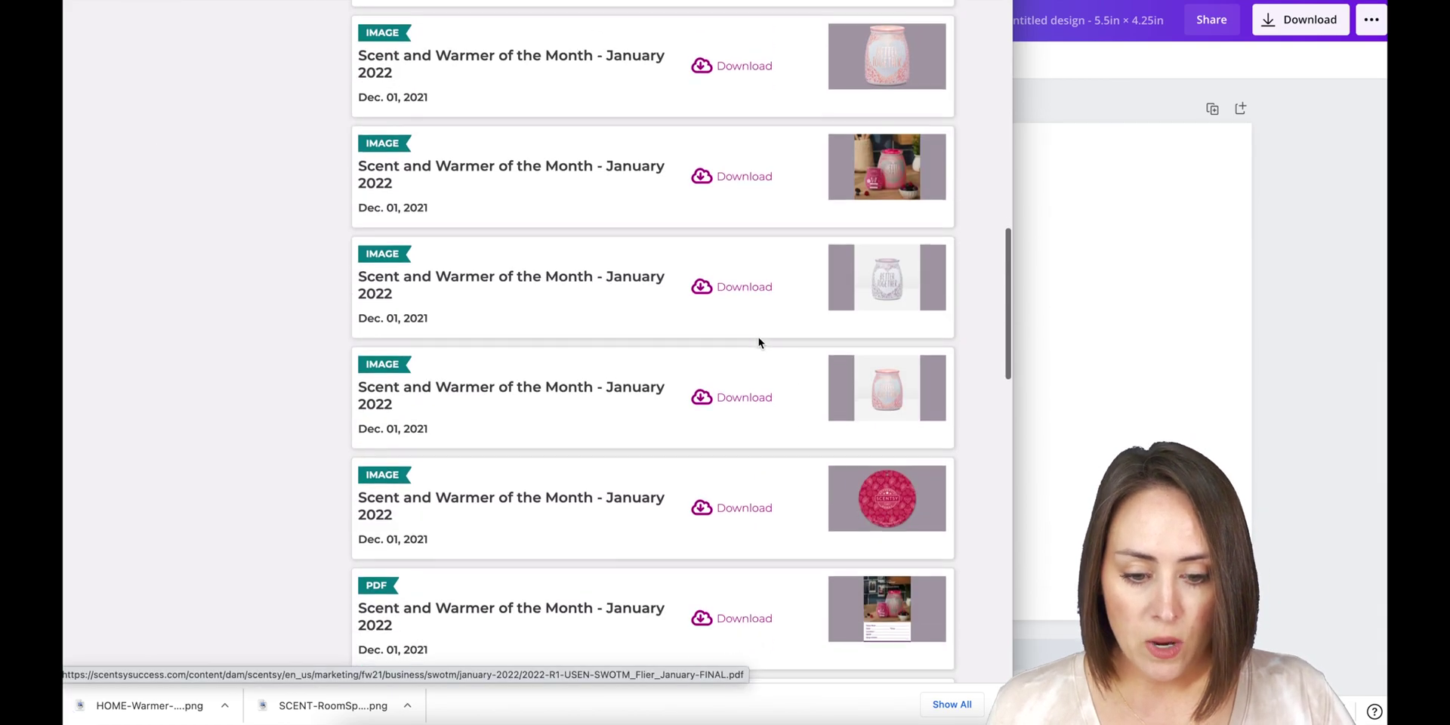
click(773, 381)
scroll(778, 382, down, 5)
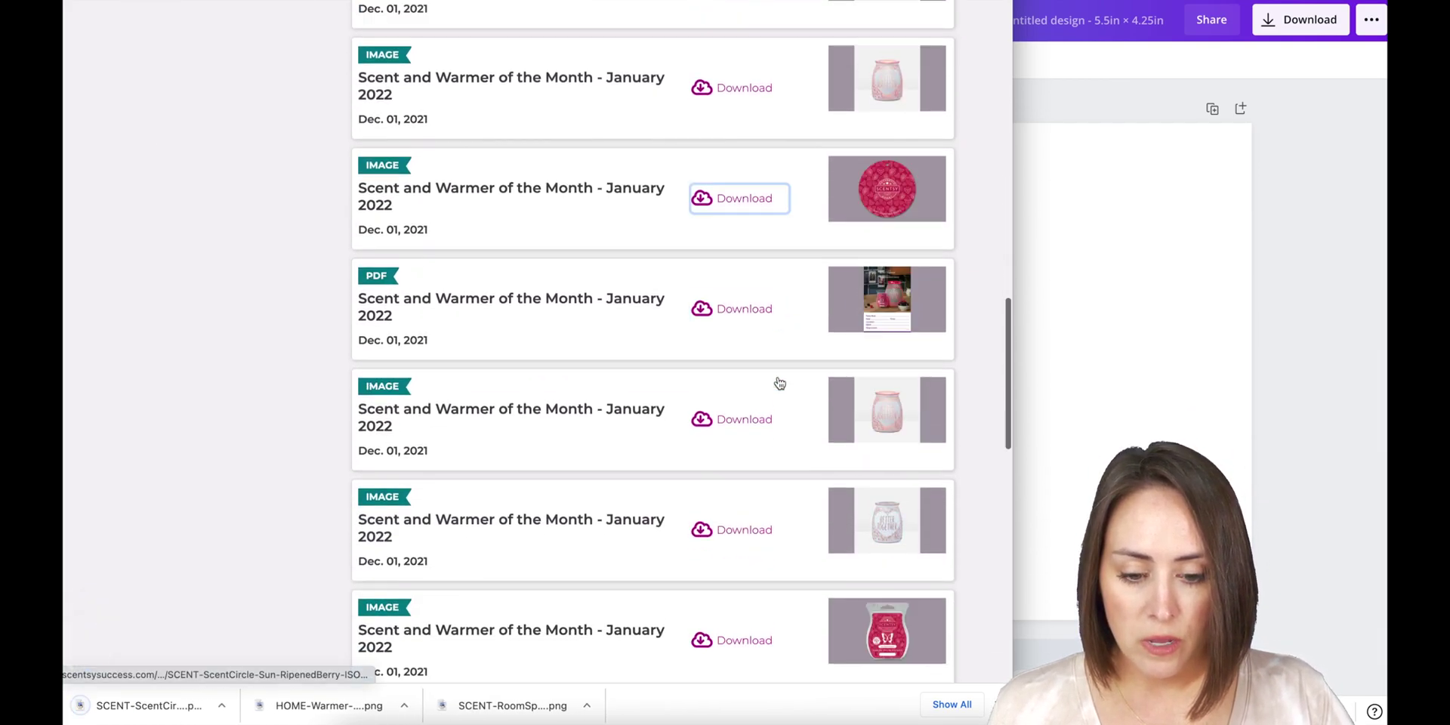
click(736, 425)
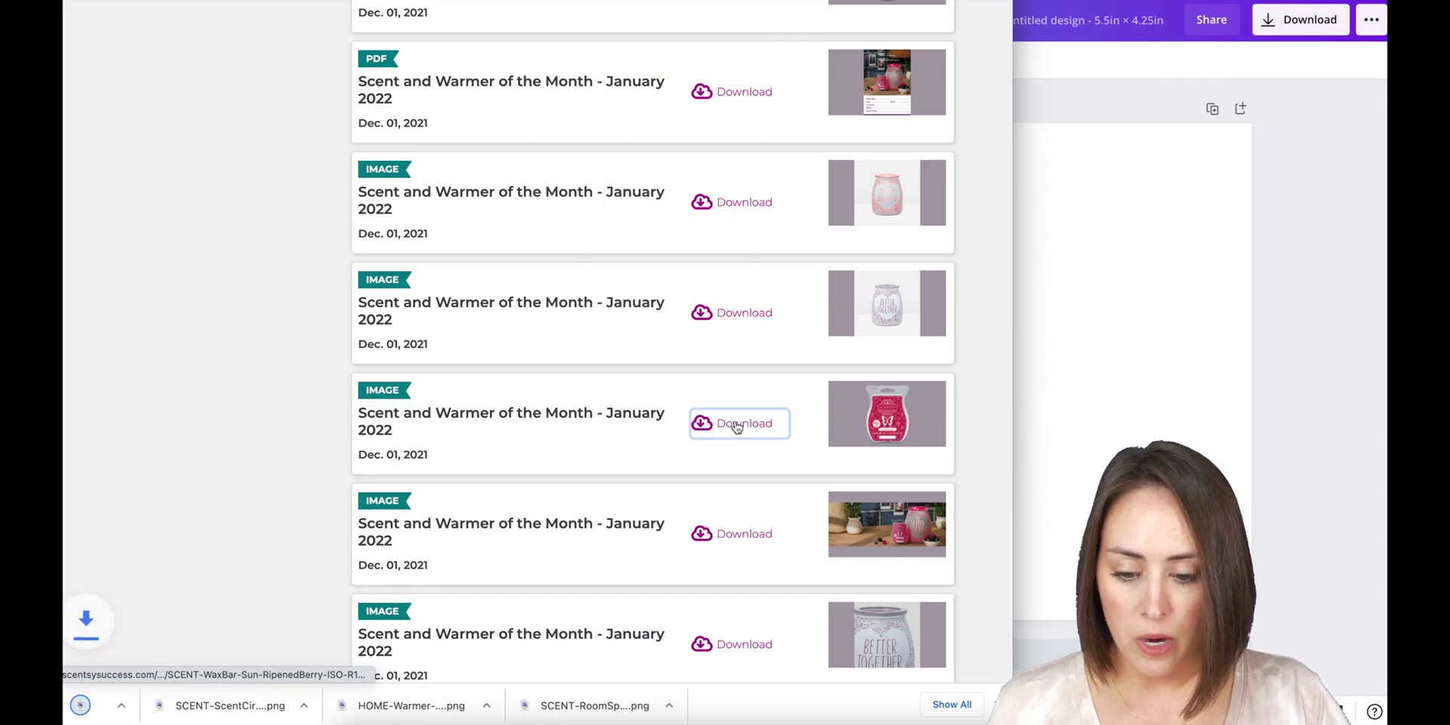
- Switch back to Canva and upload the four downloaded Scentsy product images
click(1304, 366)
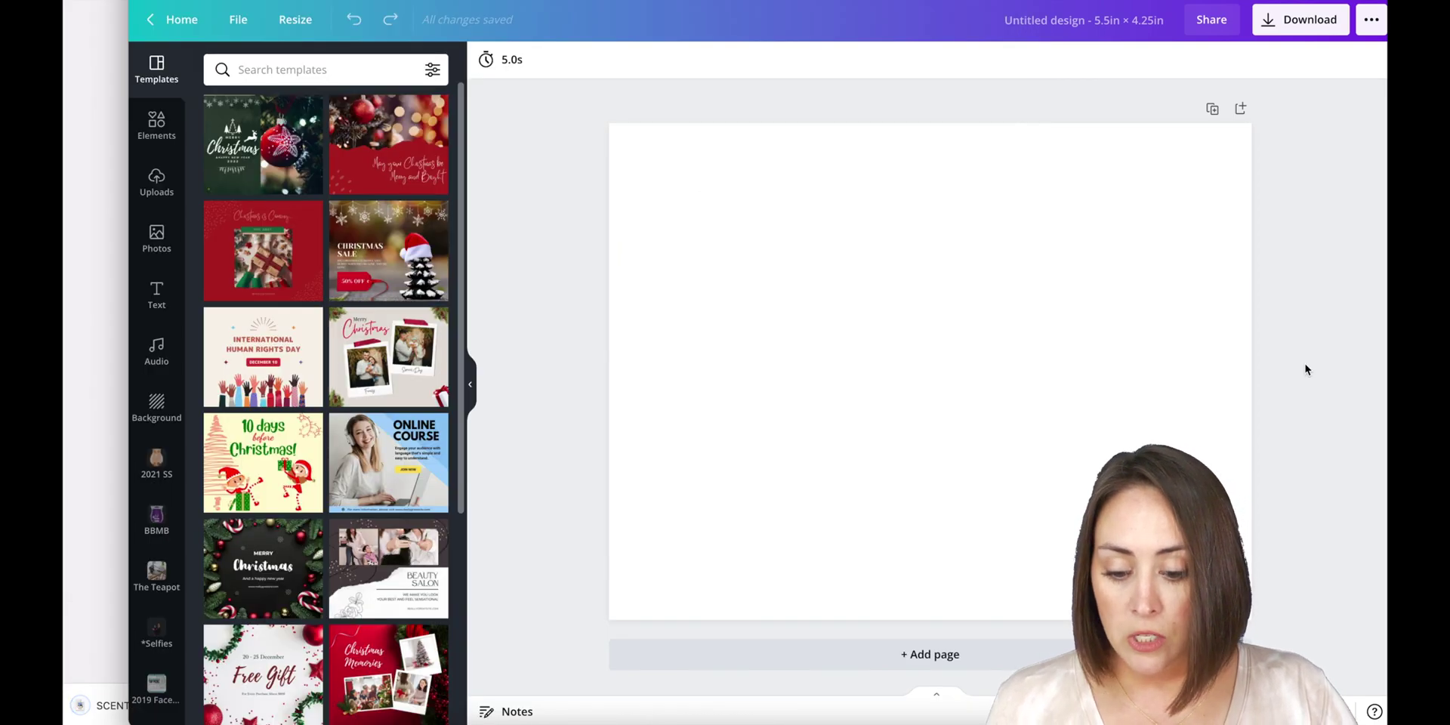
click(159, 185)
click(315, 113)
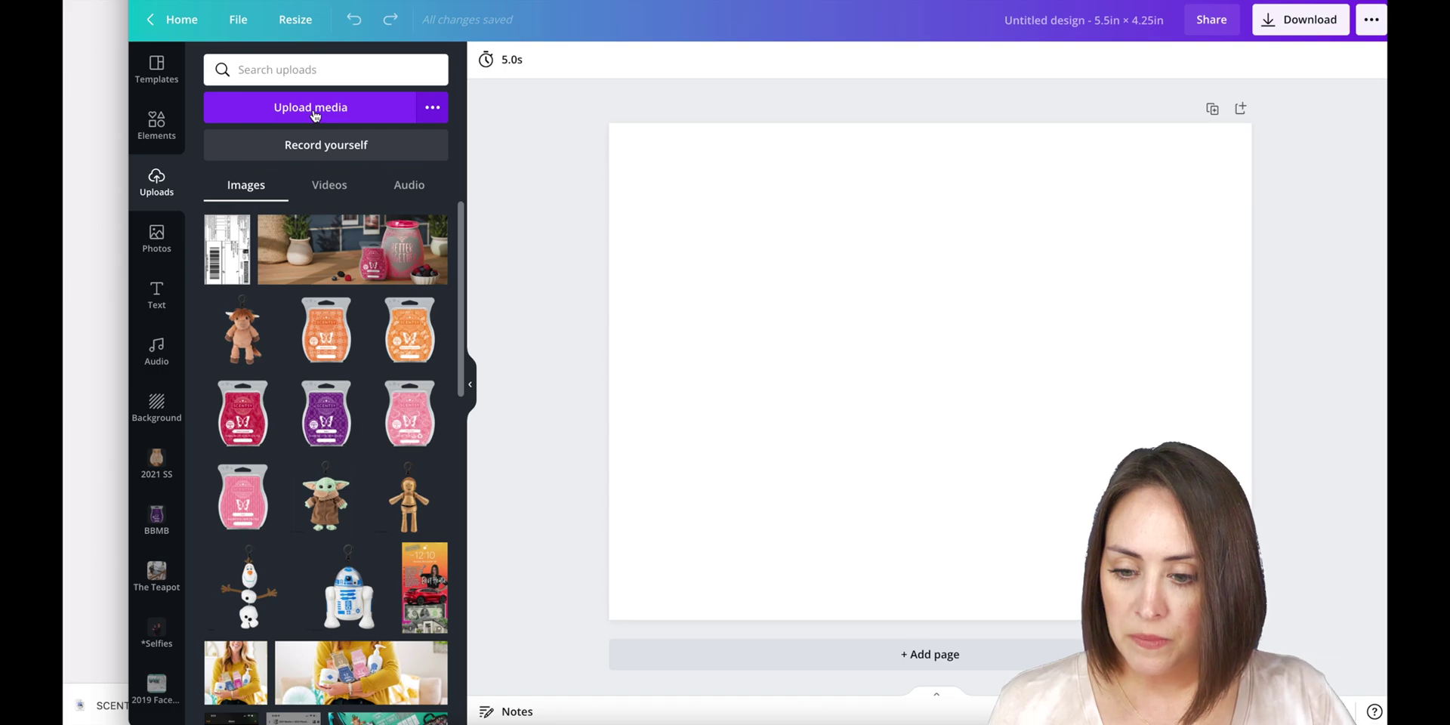
shift+click(687, 109)
click(1030, 600)
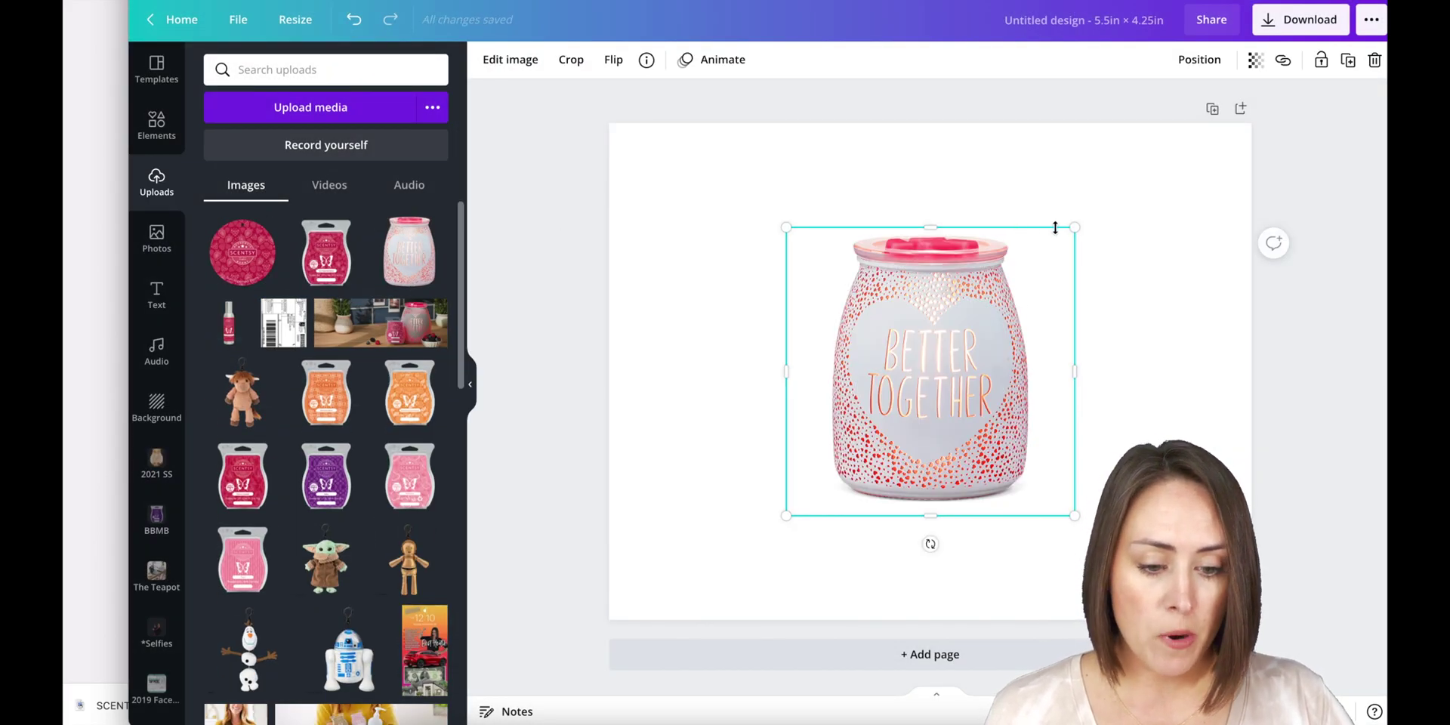
- Enlarge the "Better Together" warmer image, place it against the page's upper edge and crop its empty side margins
drag(1075, 227, 1150, 91)
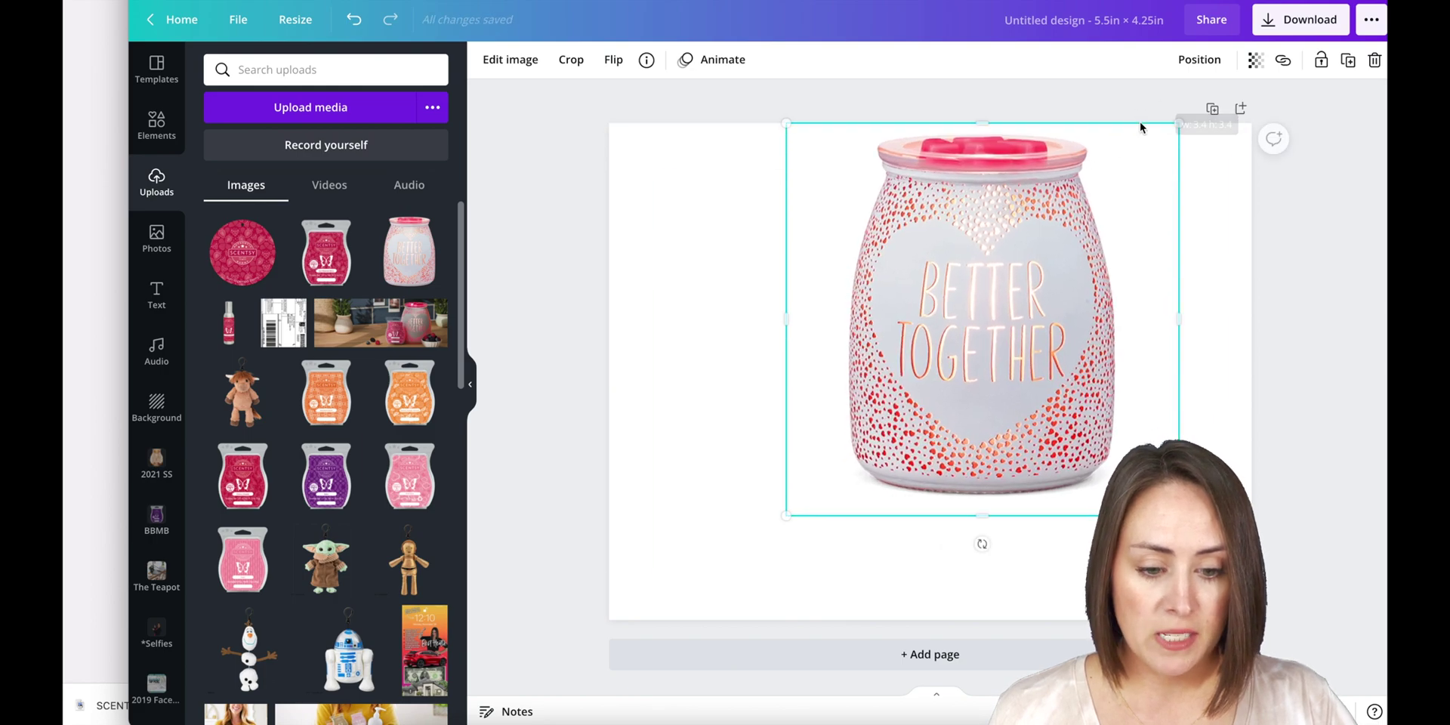
drag(992, 265, 936, 262)
drag(734, 516, 716, 533)
drag(715, 331, 775, 328)
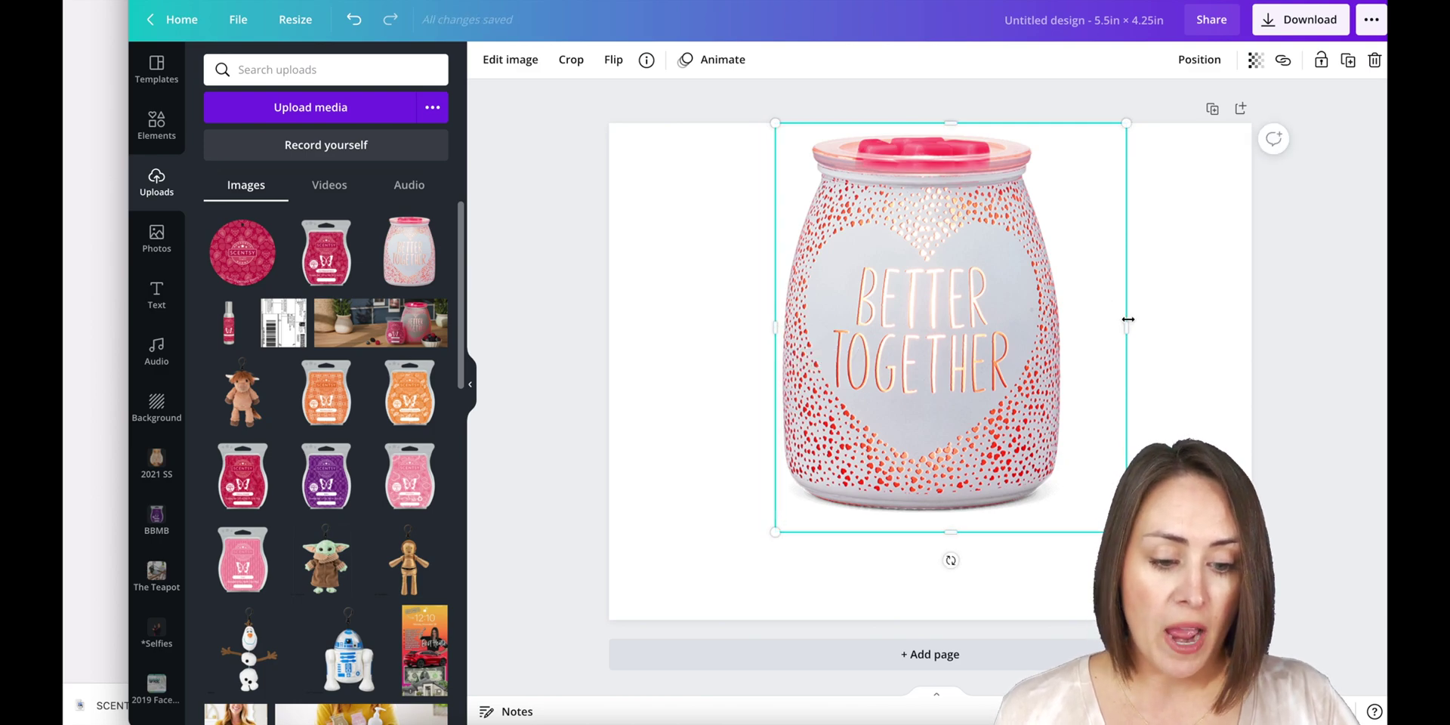
drag(1126, 327, 1067, 327)
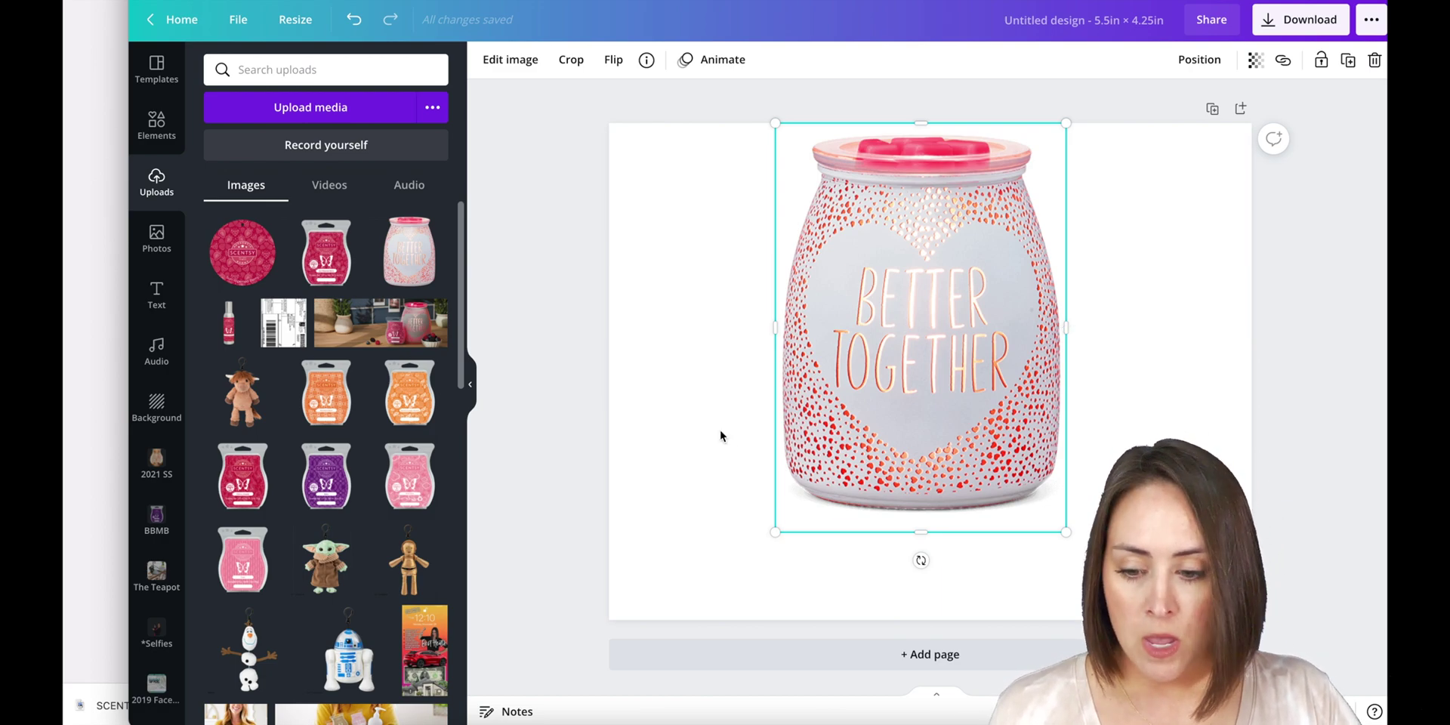
- Add the room spray image, crop its empty sides, enlarge and tilt it slightly, and place it along the page's right edge
click(227, 320)
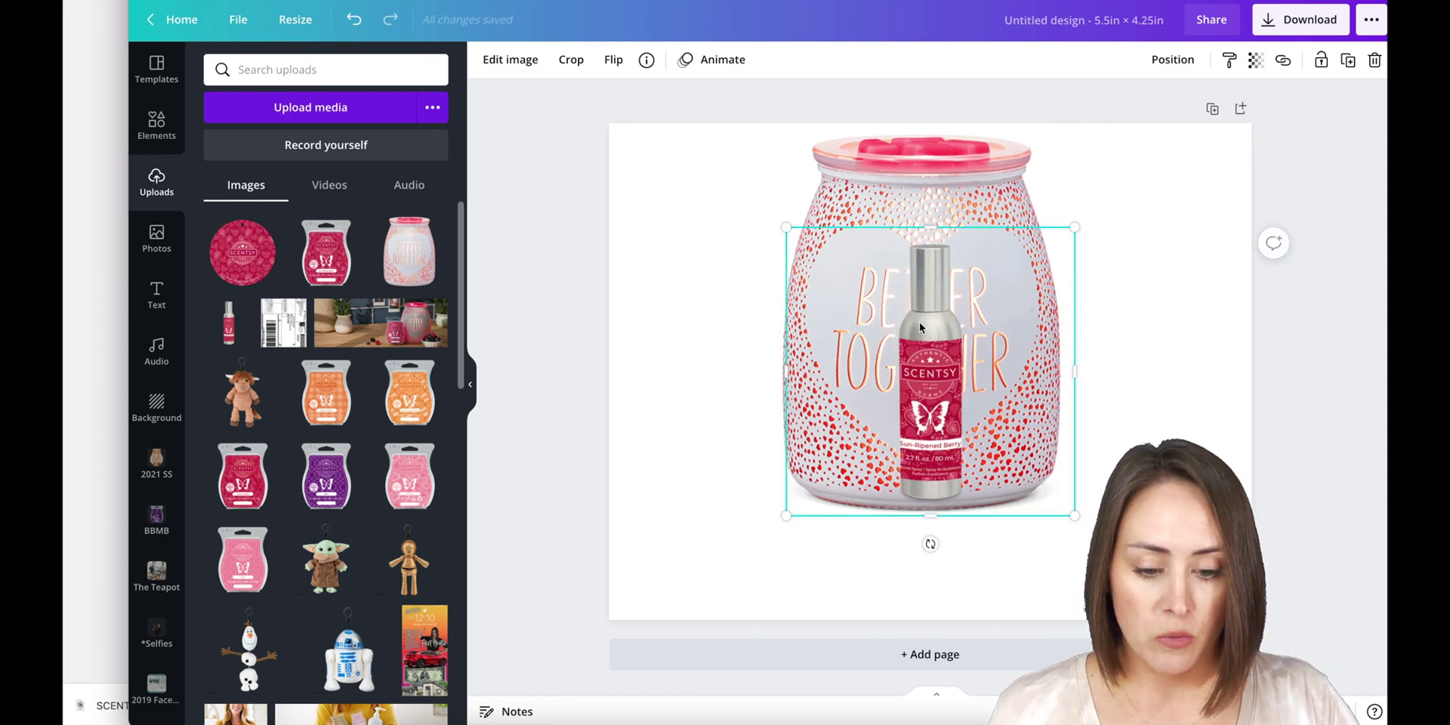
drag(817, 372, 920, 373)
drag(1071, 370, 970, 340)
drag(973, 227, 1007, 99)
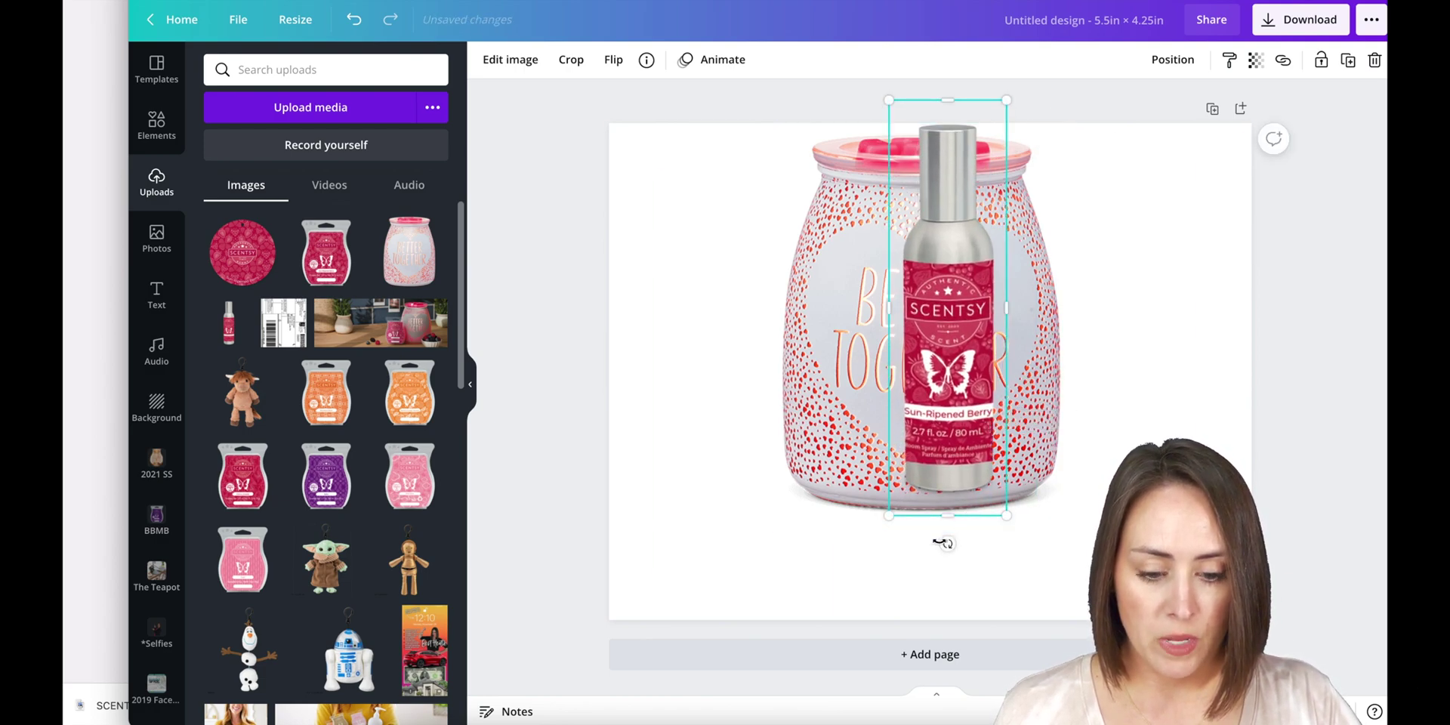
drag(944, 542, 932, 541)
drag(950, 346, 1204, 351)
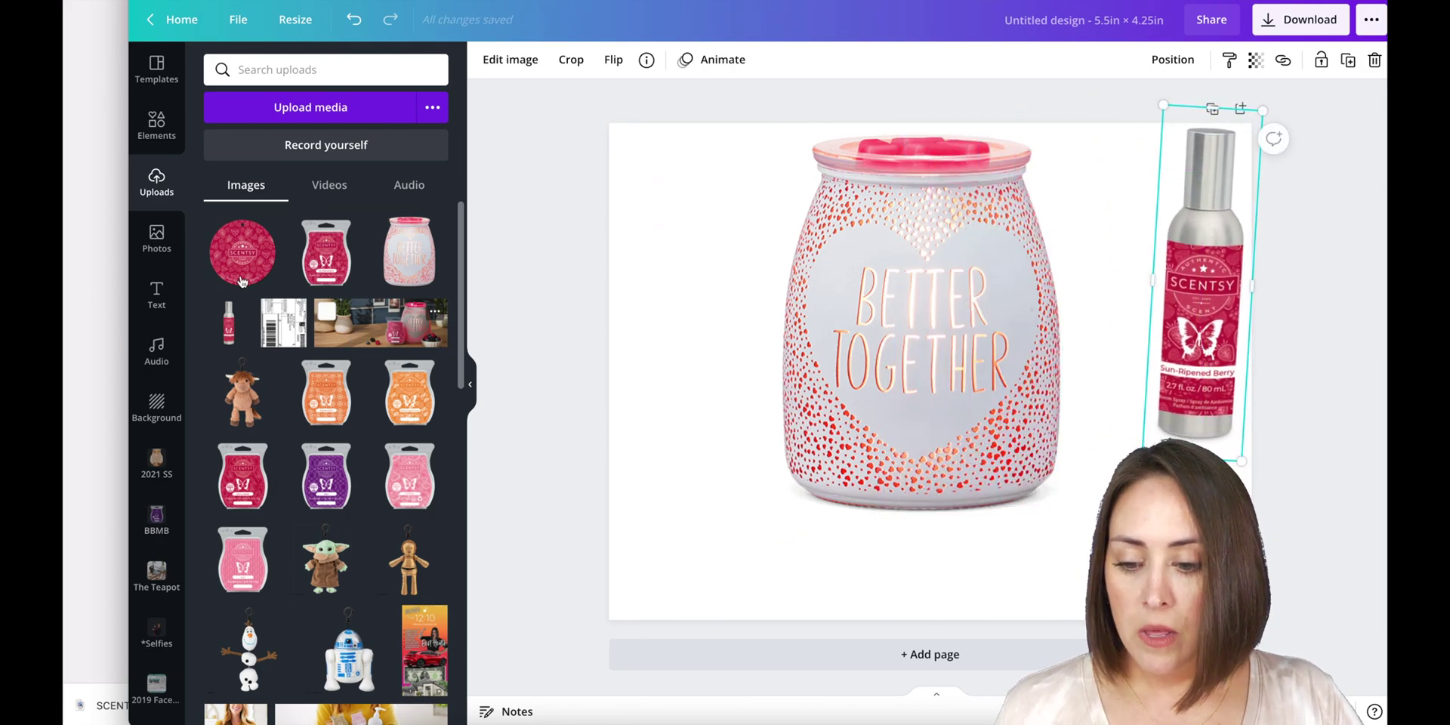
- Add the scent circle image, shrink and tilt it, and place it near the page's upper edge between the warmer and room spray
click(240, 251)
drag(1075, 515, 989, 430)
drag(888, 458, 929, 460)
drag(898, 322, 1092, 191)
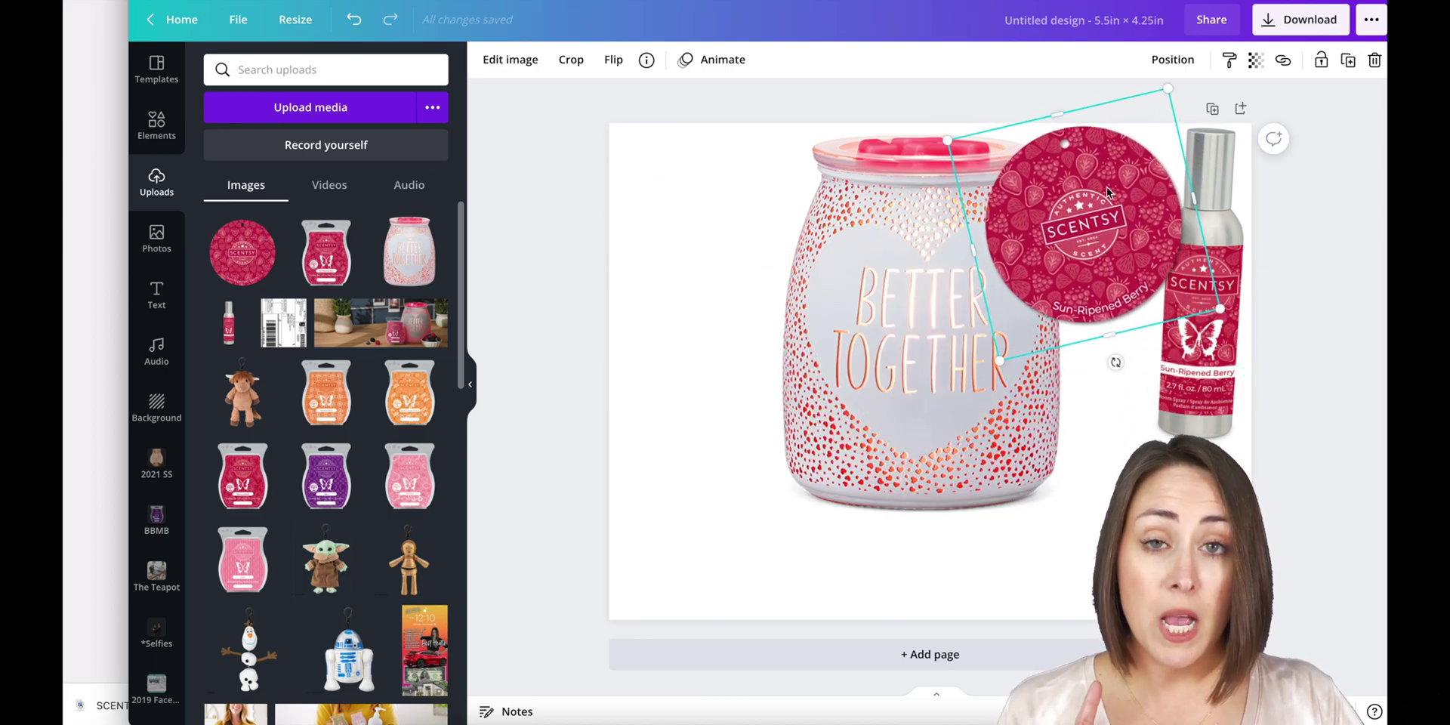
- Send the scent circle backward behind the warmer and the room spray
click(1173, 61)
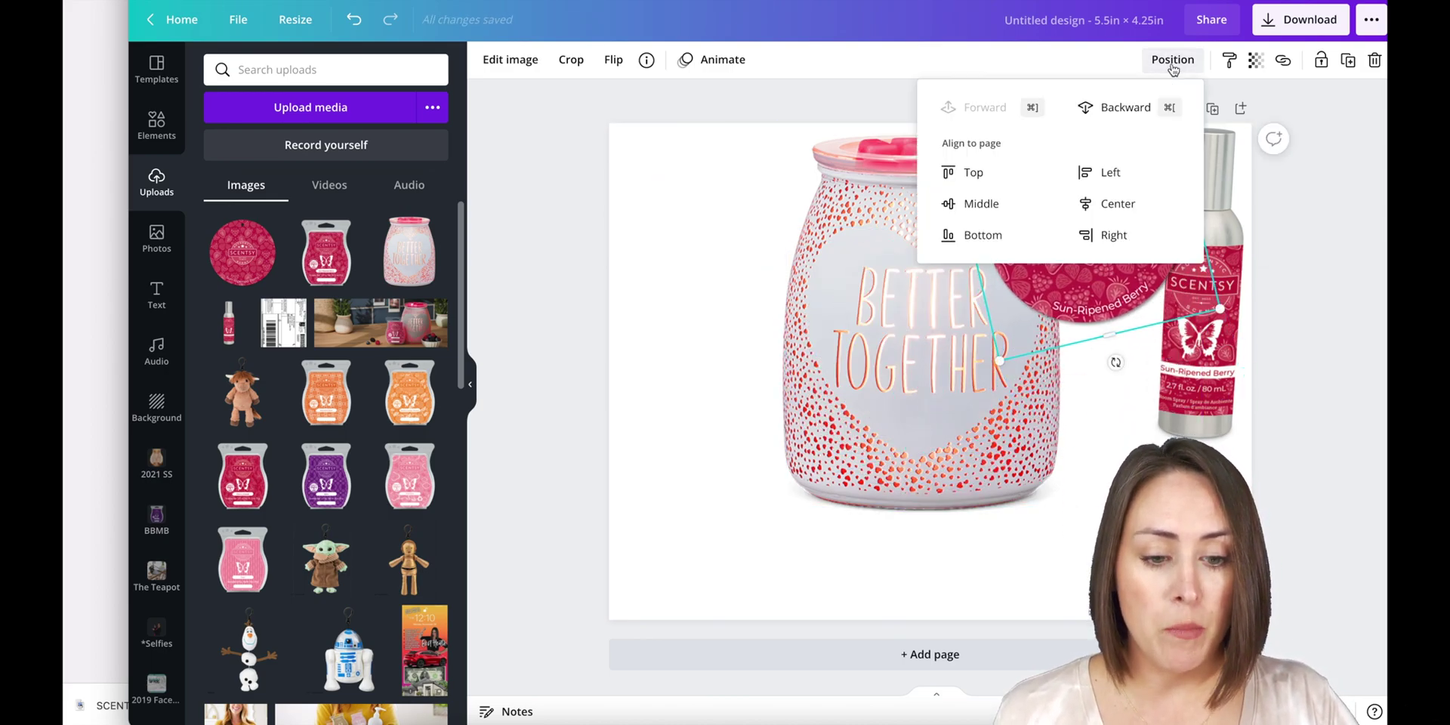
click(1125, 108)
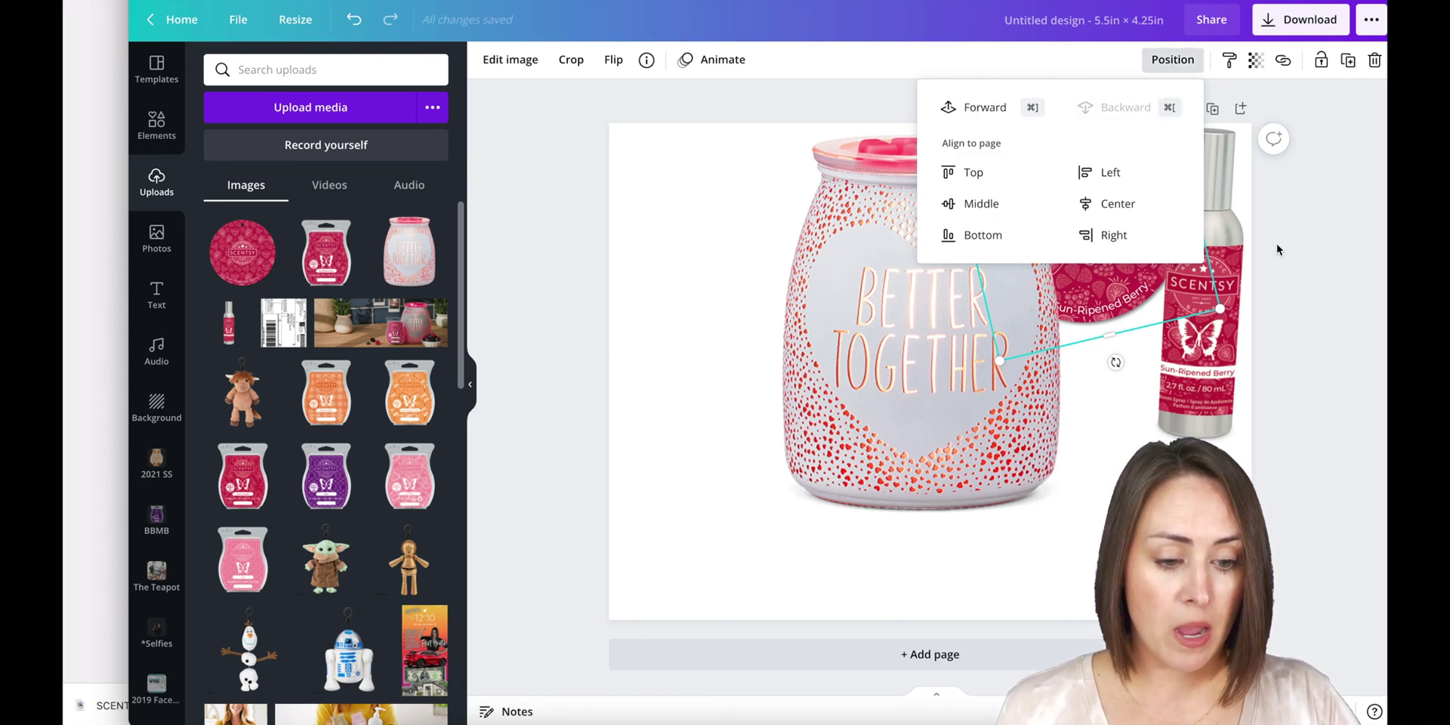
click(1314, 278)
- Add the wax bar image, crop it to about 1.7 × 2.2 in, shrink and tilt it, and place it below the scent circle
click(318, 268)
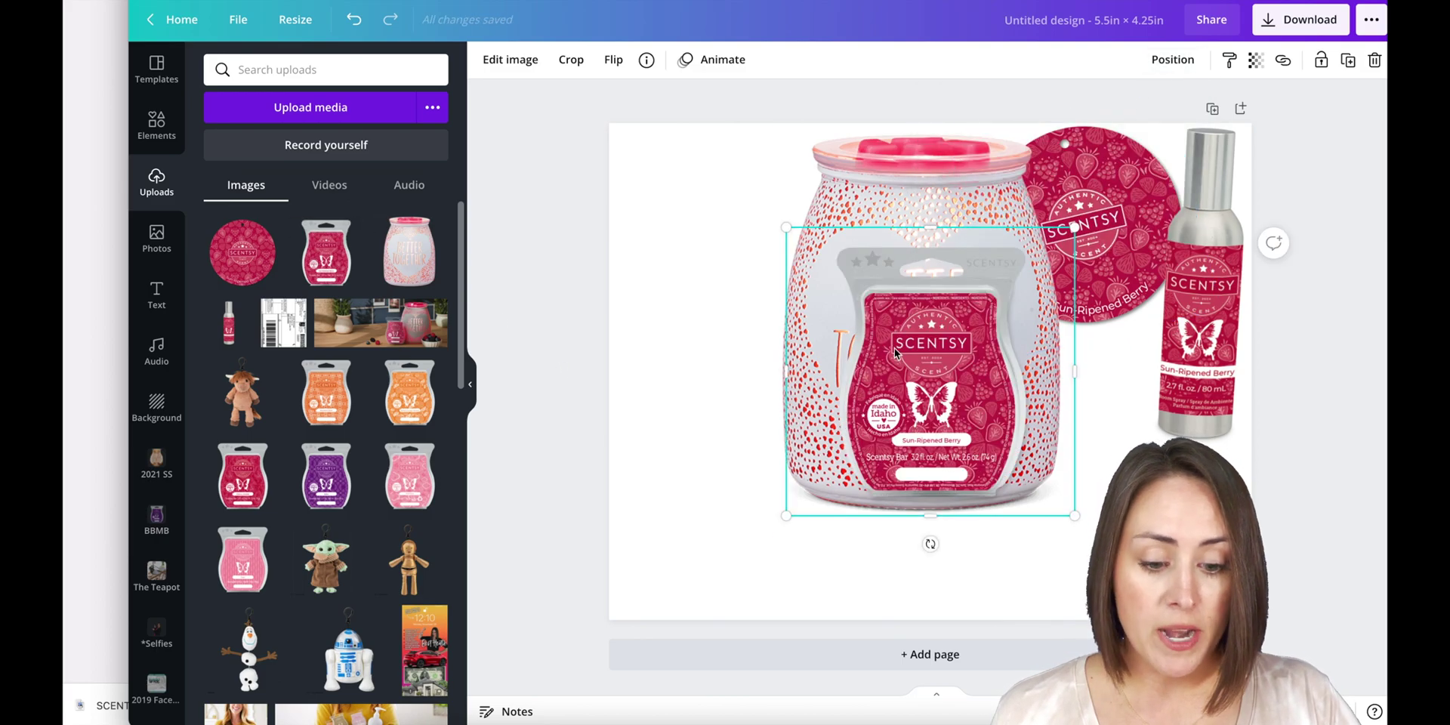
drag(786, 372, 832, 374)
drag(1071, 368, 1032, 396)
mouse_move(933, 513)
mouse_down()
mouse_move(939, 524)
mouse_move(939, 499)
mouse_up()
drag(933, 232, 933, 248)
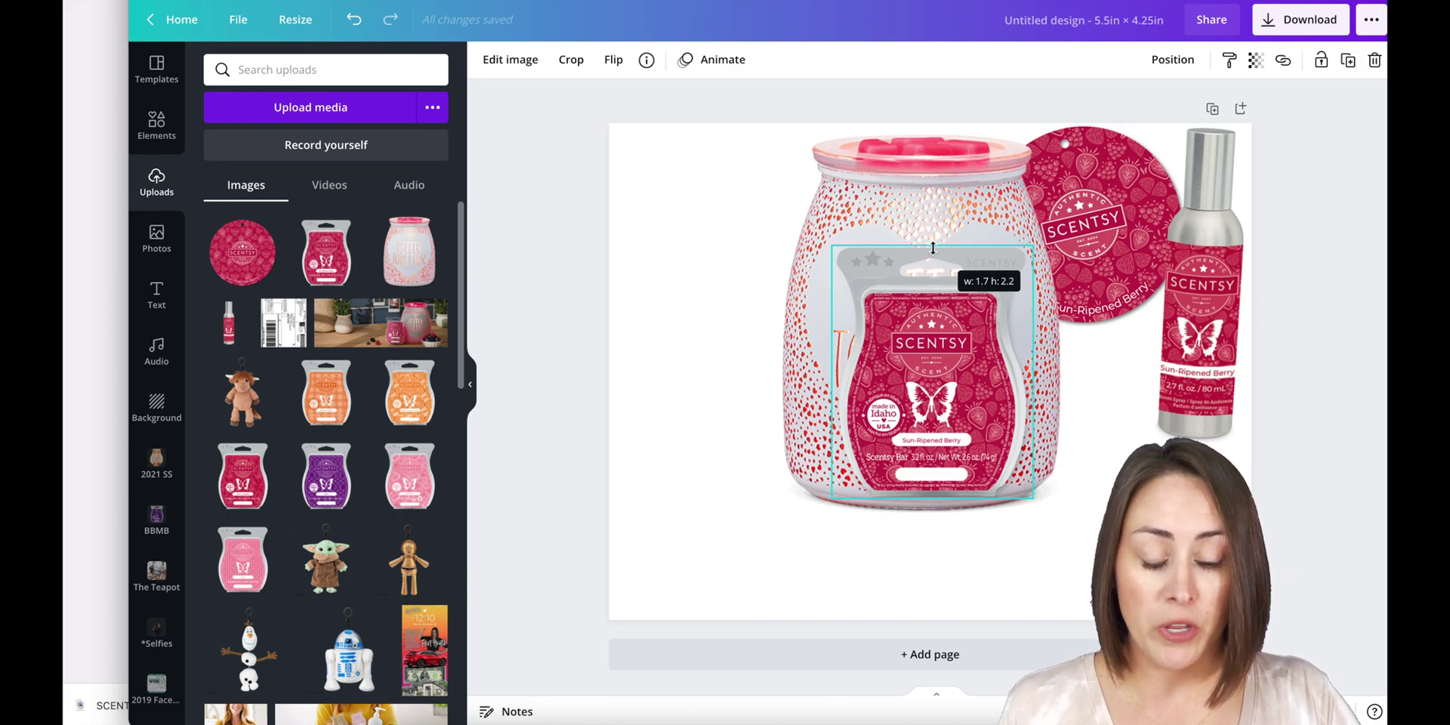
drag(934, 248, 933, 248)
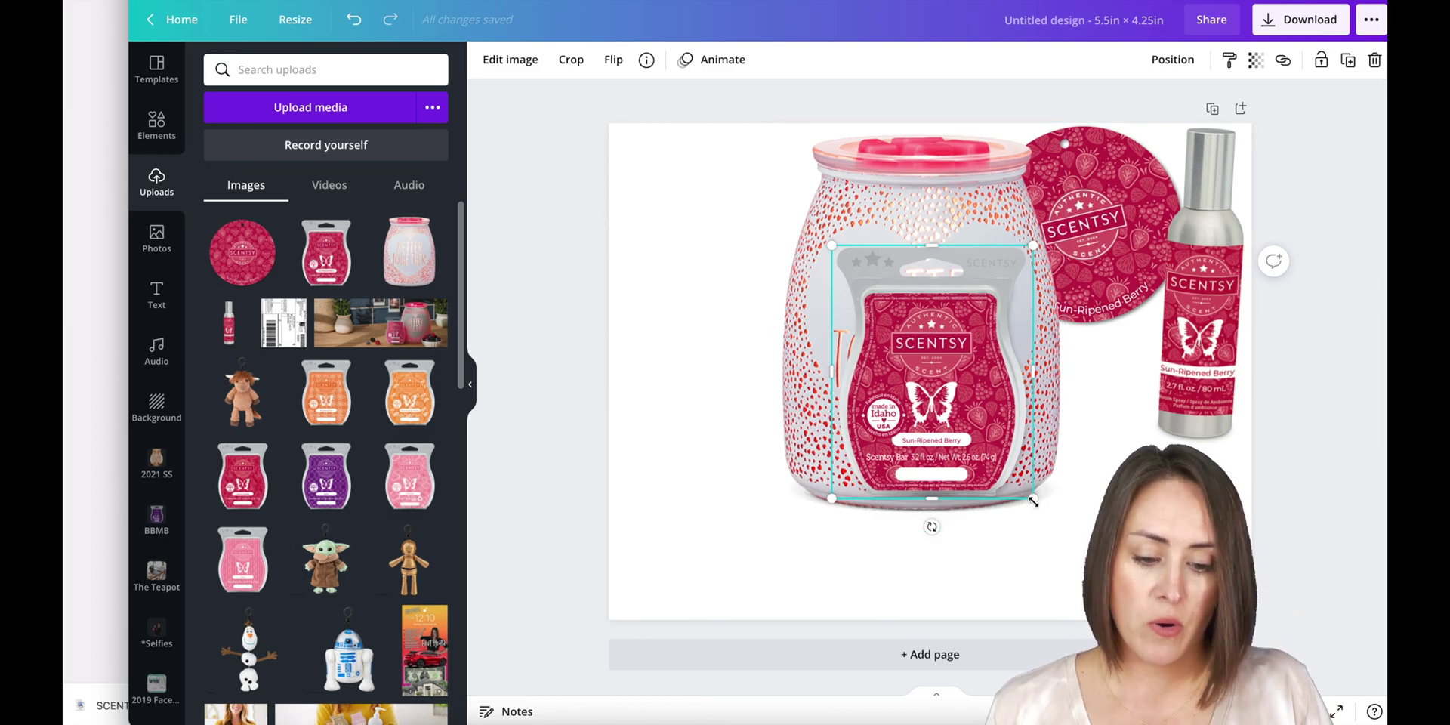
drag(1033, 500, 937, 443)
drag(935, 357, 1110, 391)
- Shrink the warmer image slightly and reposition it beside the other products against the page's upper edge
click(847, 460)
drag(775, 531, 811, 483)
drag(912, 426, 904, 426)
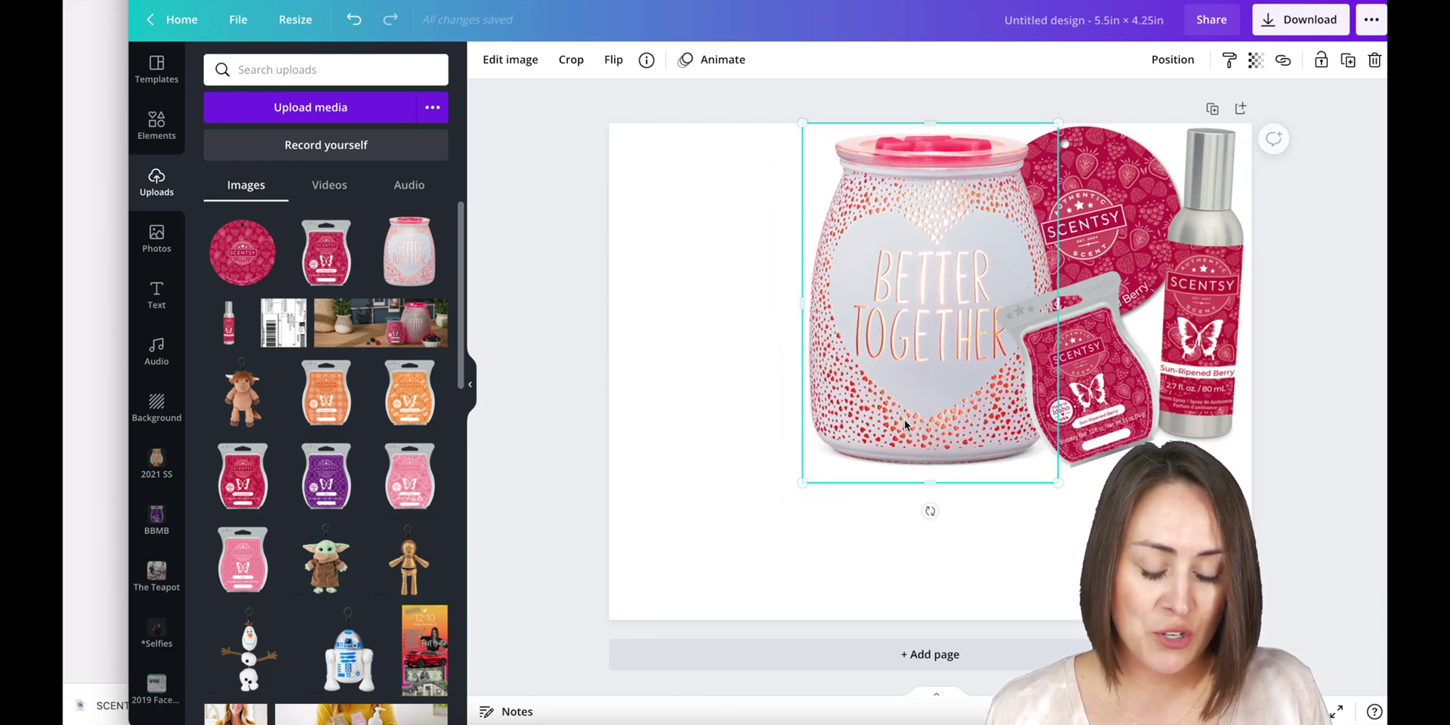
- Shrink the scent circle and adjust the wax bar and room spray so the products form a tight, overlapping group beside the warmer
click(1118, 196)
mouse_move(1168, 90)
mouse_down()
mouse_move(1115, 179)
mouse_move(1136, 149)
mouse_up()
click(1204, 187)
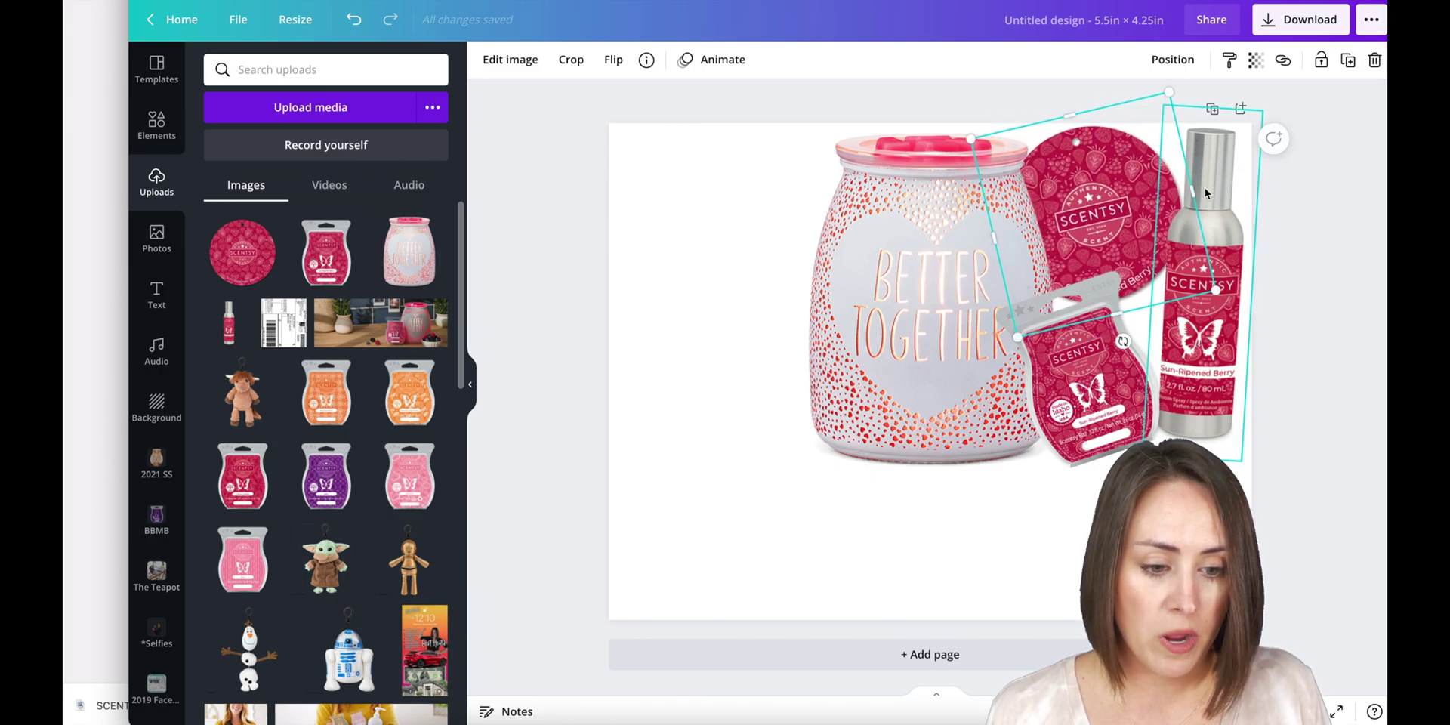
drag(1241, 460, 1231, 426)
drag(1088, 378, 1117, 366)
click(1200, 226)
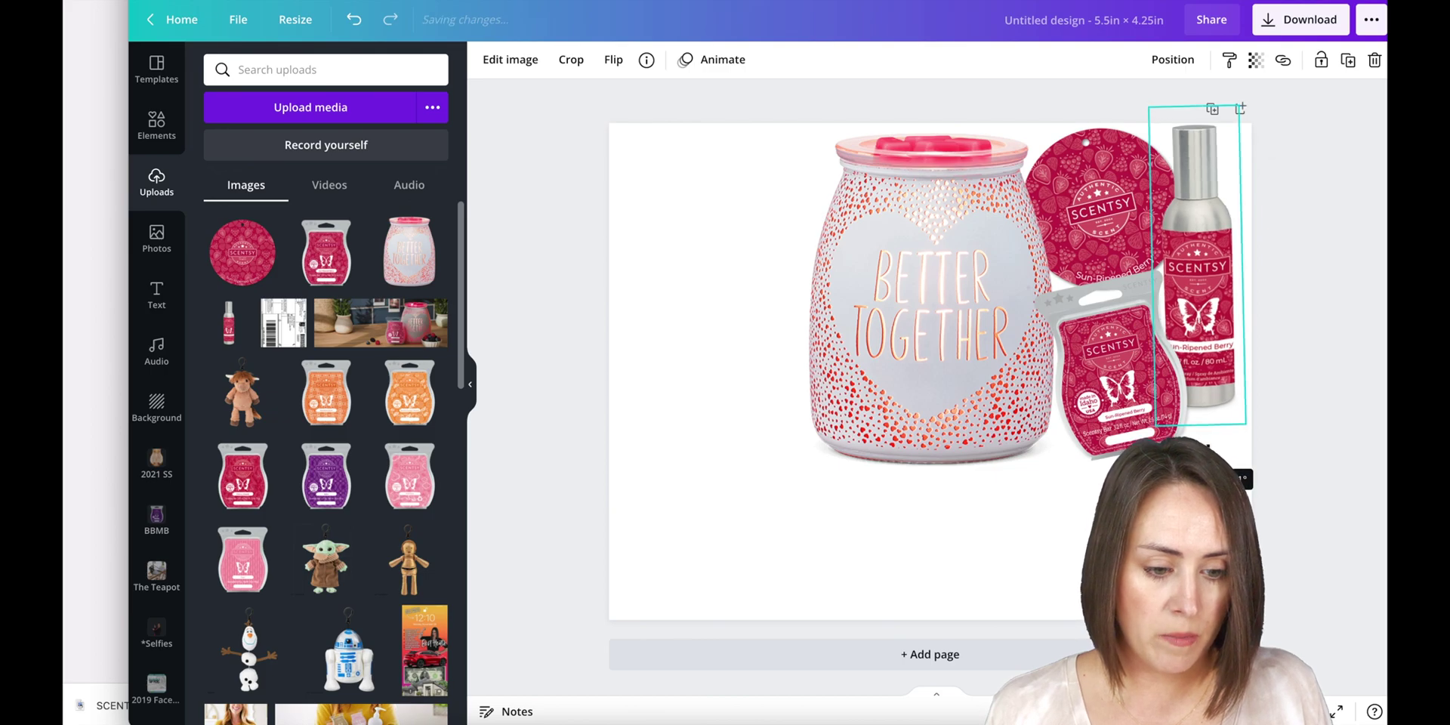
mouse_move(1241, 425)
mouse_down()
mouse_move(1217, 447)
mouse_move(1249, 446)
mouse_move(1249, 468)
mouse_up()
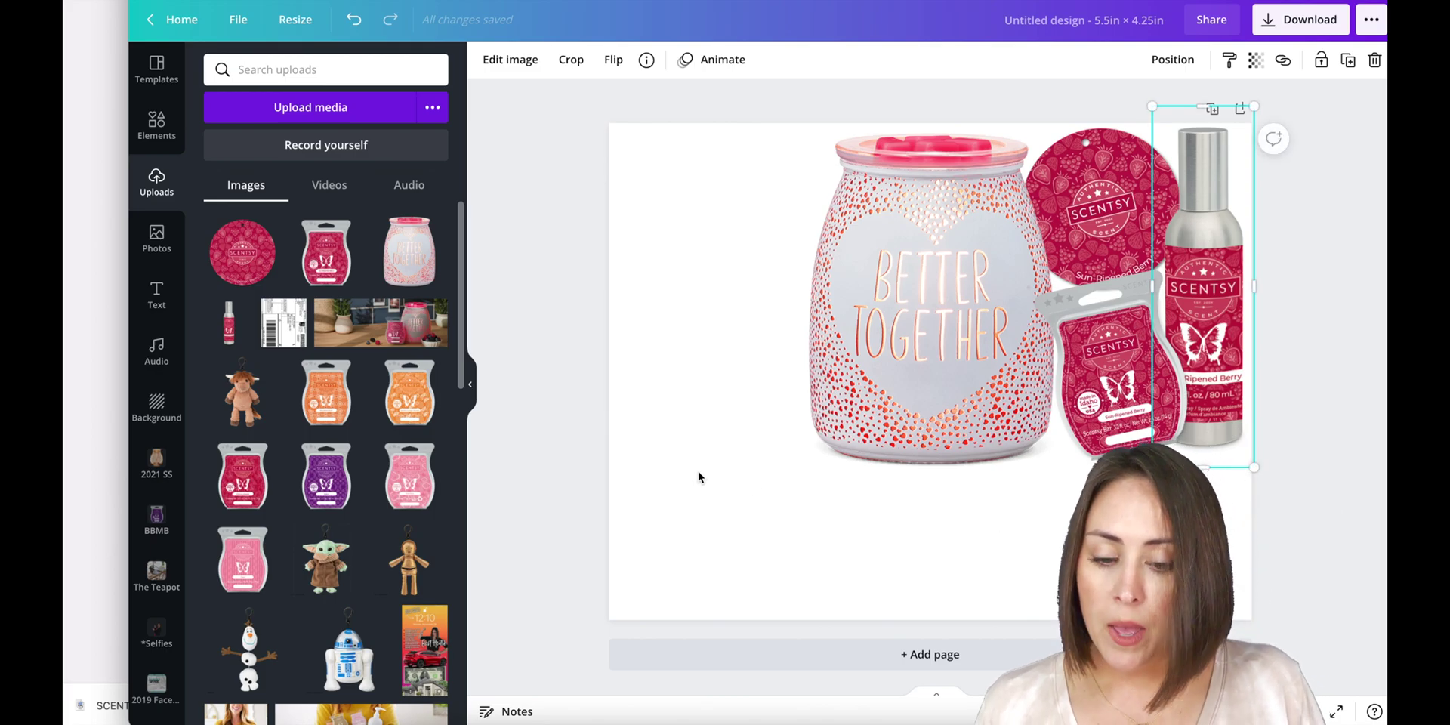
click(695, 476)
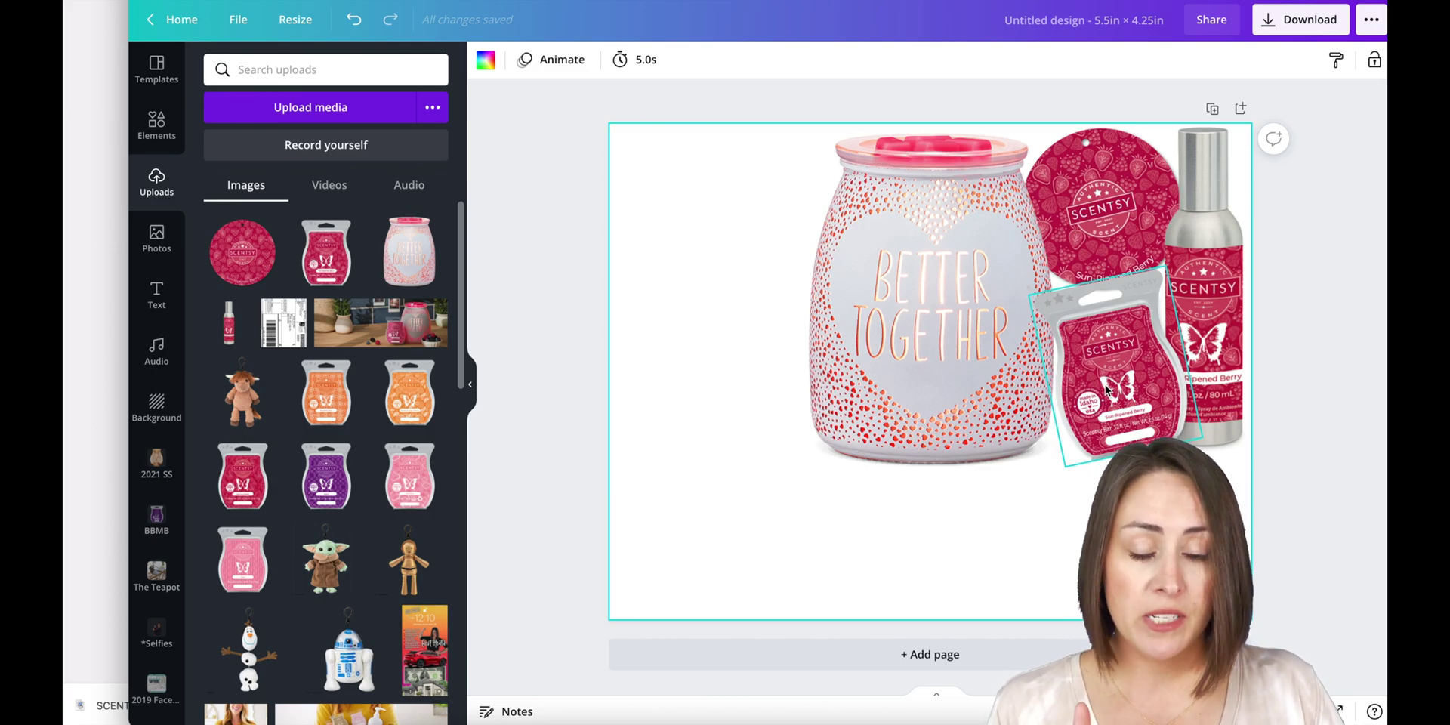
- Try a transparency of 15 on the wax bar image, and restore its full opacity
click(1141, 390)
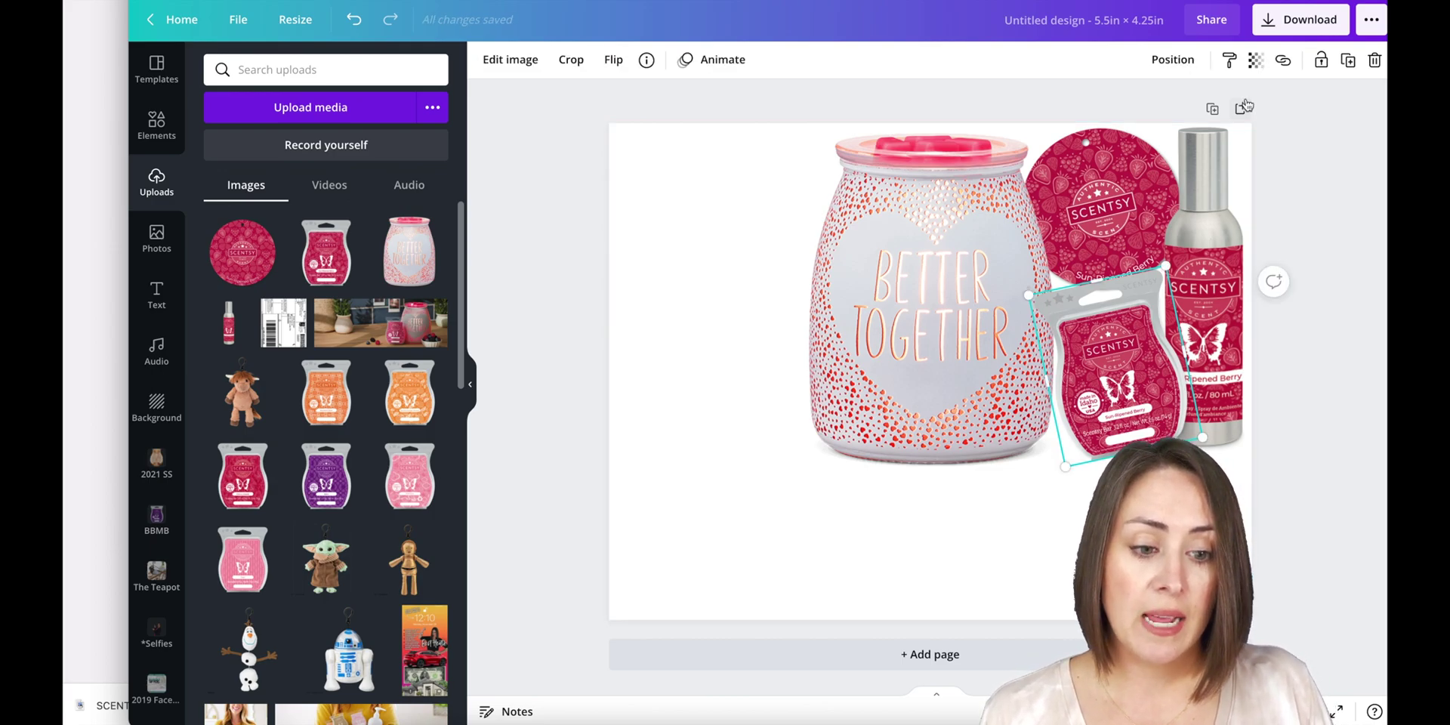
click(1254, 60)
drag(1203, 110, 1122, 117)
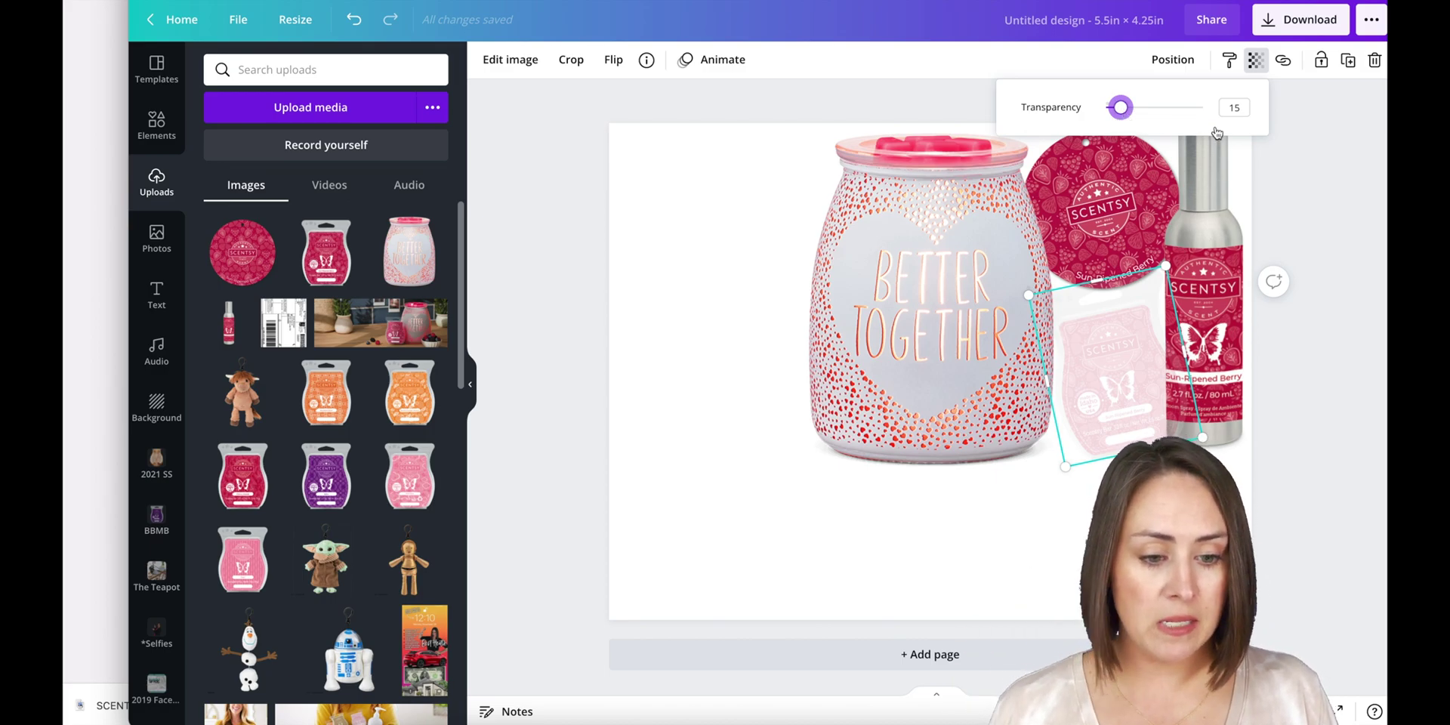
click(1202, 108)
- Add the heading "Better Together" in uppercase, shrink it and place it beneath the warmer
click(157, 287)
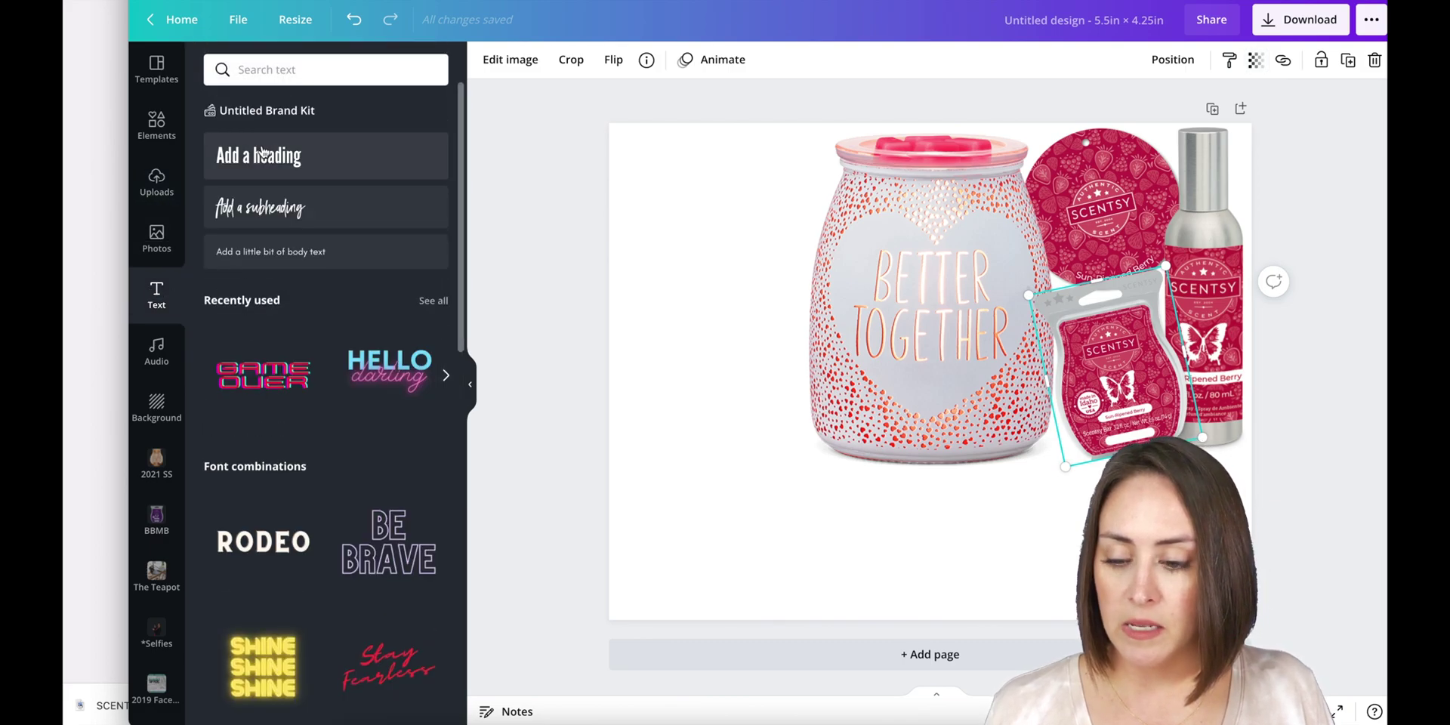
click(259, 156)
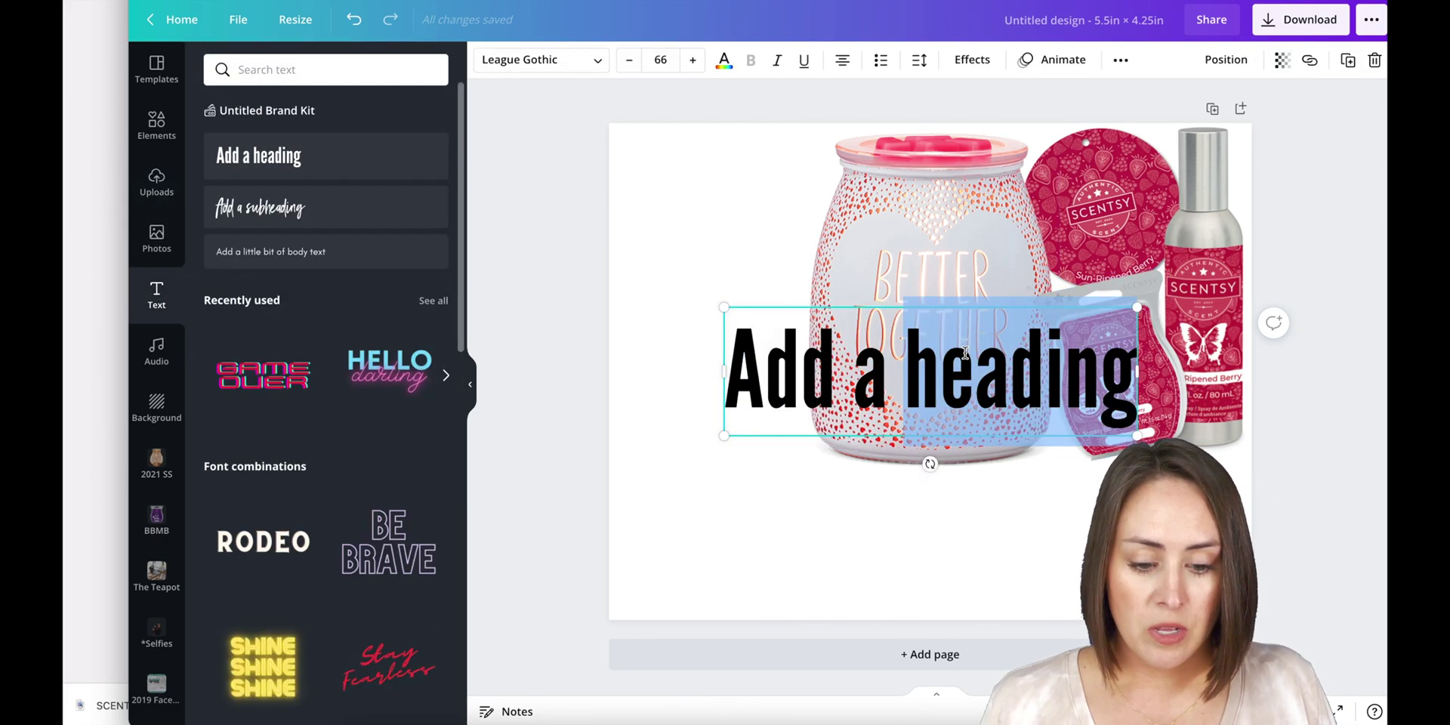
text(Bette)
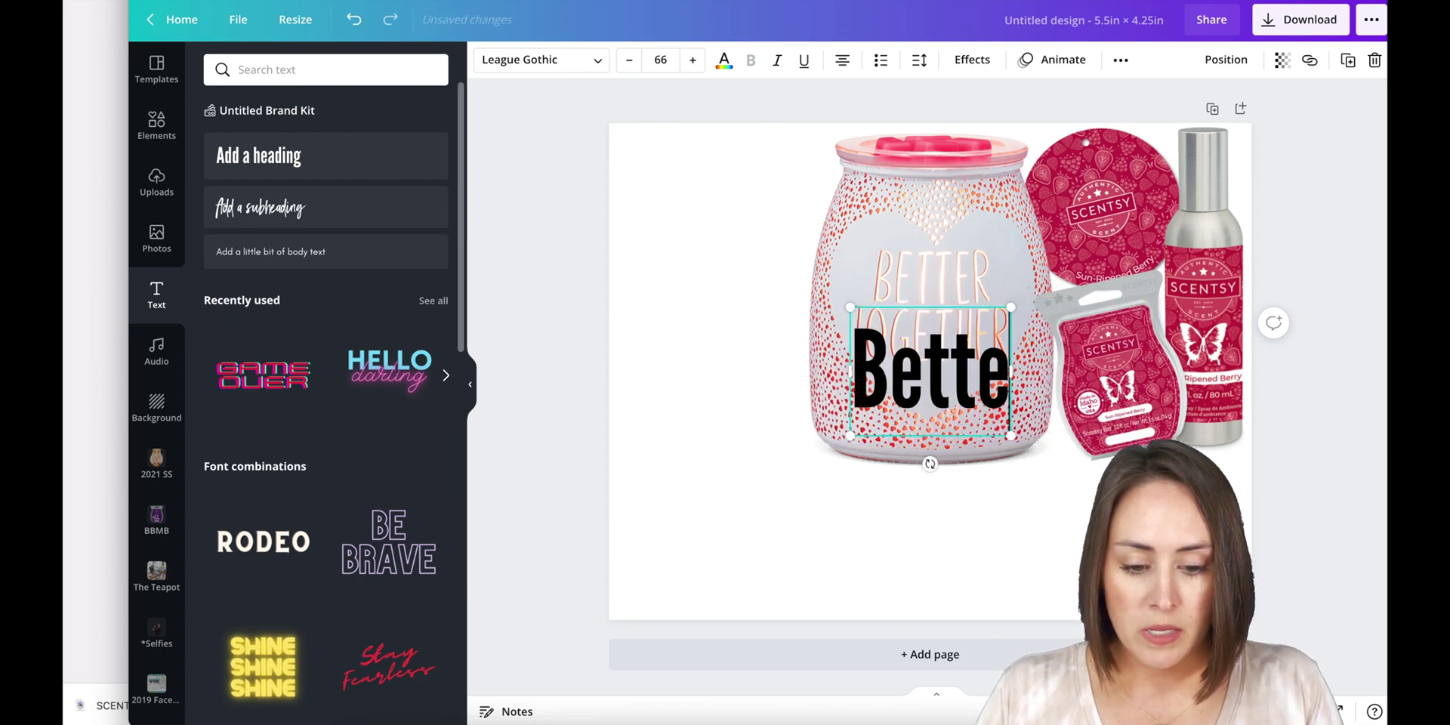
text(r Together)
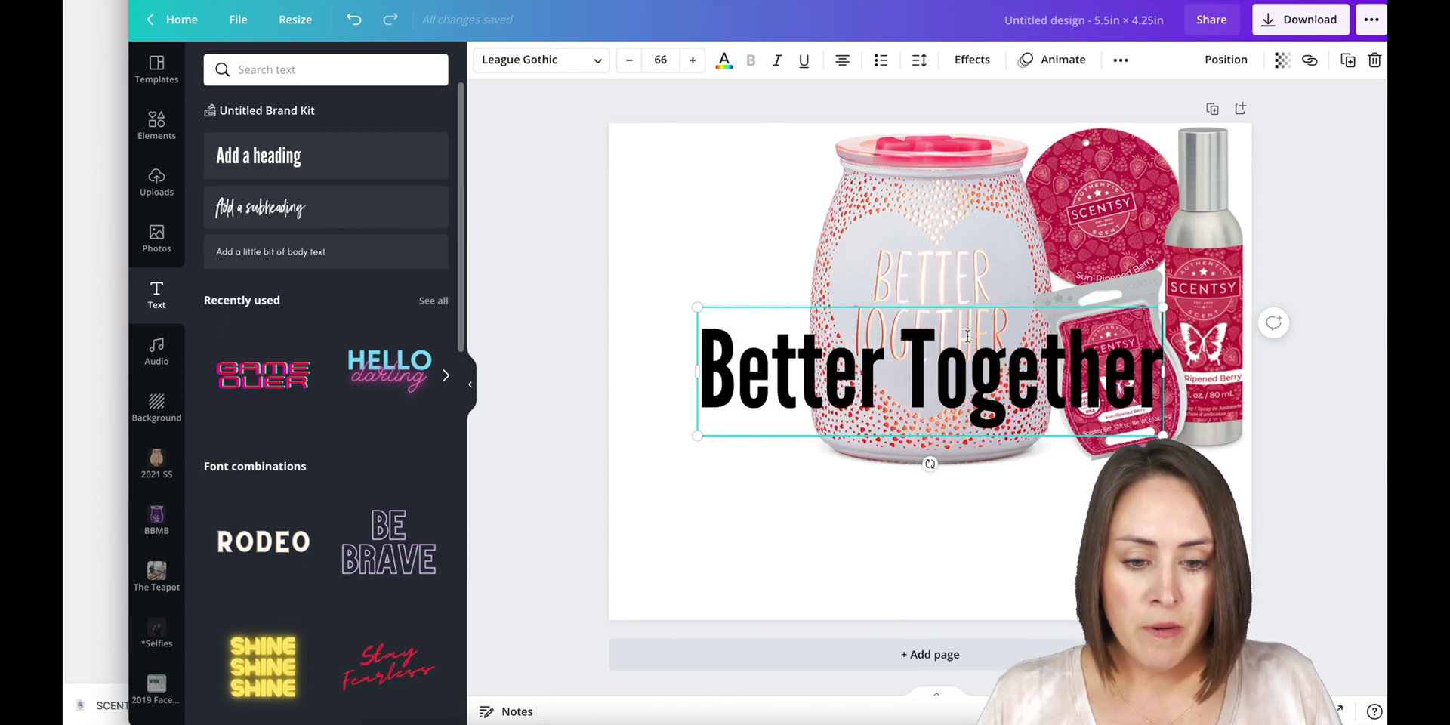
click(1121, 60)
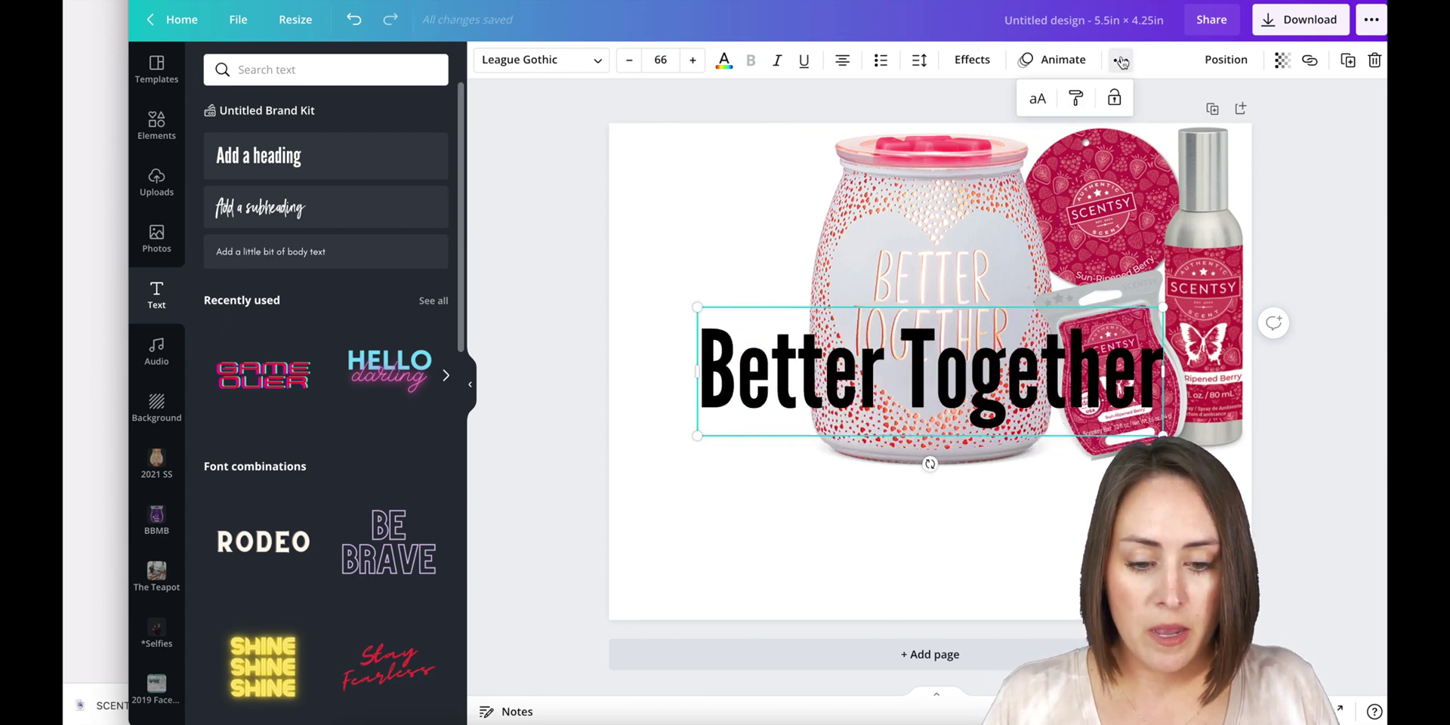
click(1038, 101)
drag(1069, 352, 1000, 507)
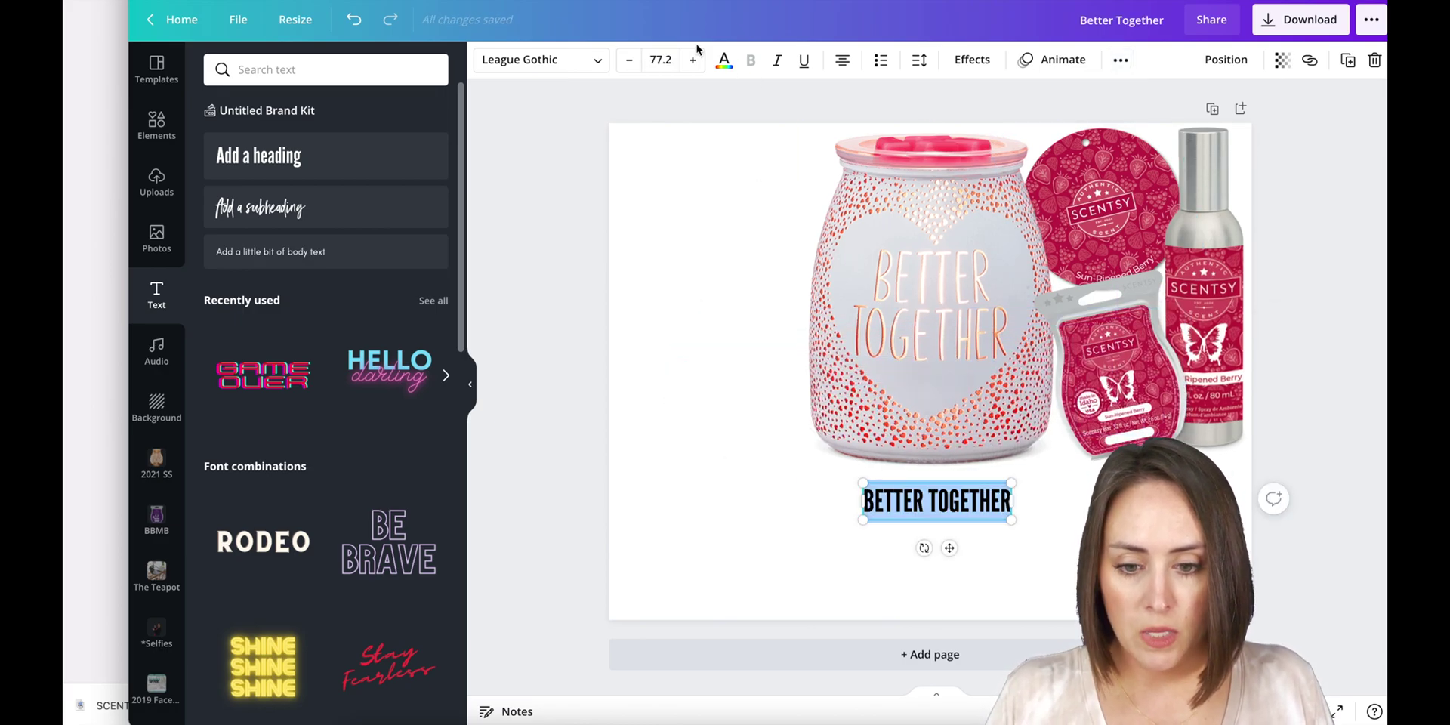
- Set the BETTER TOGETHER heading's font size to 80 and center it closely under the warmer
click(655, 59)
text(80)
key(Return)
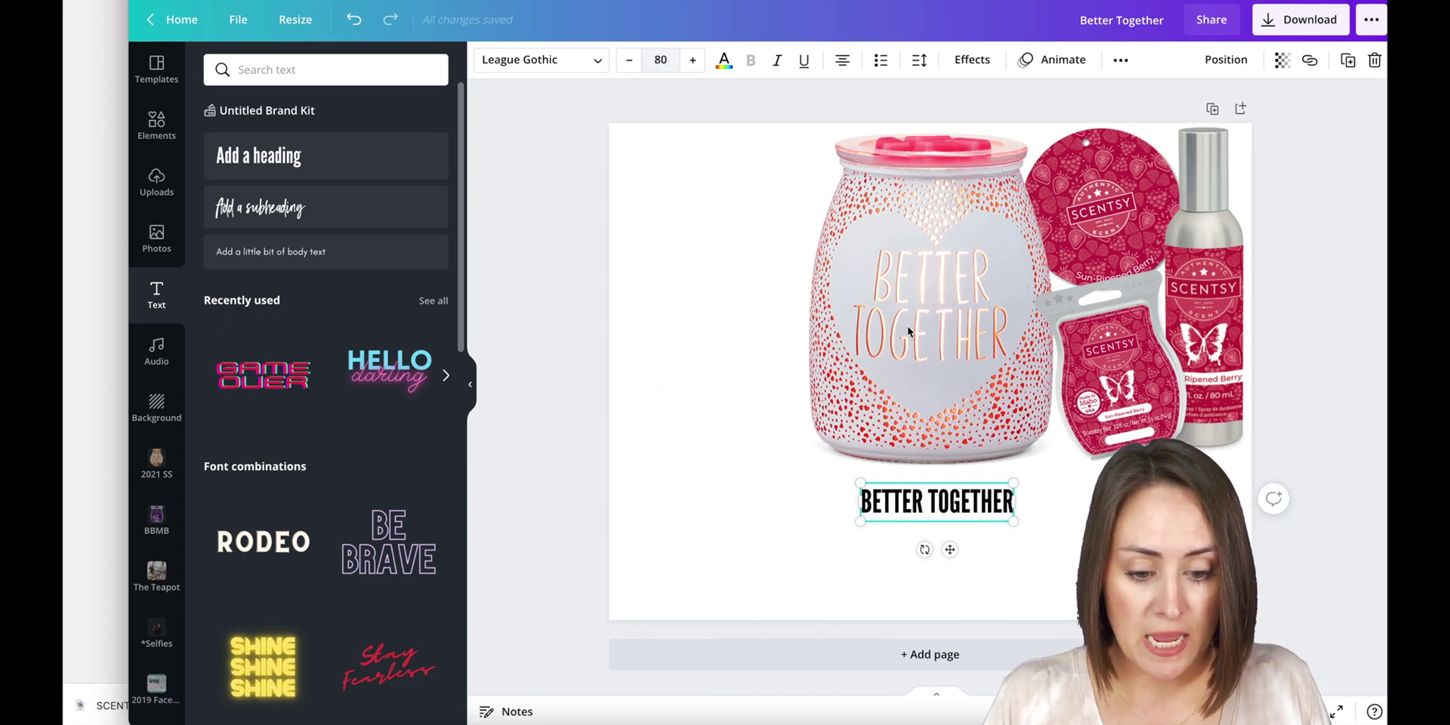
drag(943, 482, 936, 473)
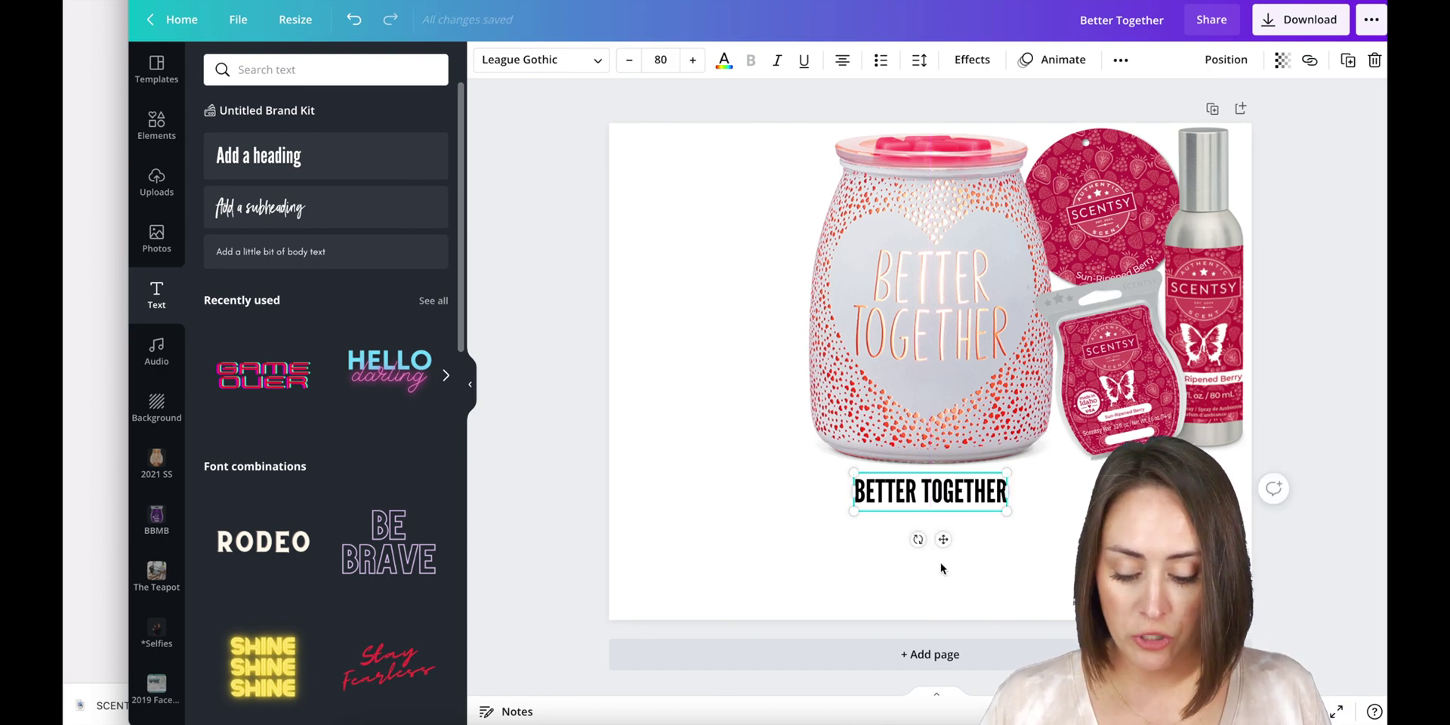
- Place a matching SUN-RIPENED BERRY heading under the wax bar and room spray, level with the BETTER TOGETHER heading
drag(974, 505, 1195, 498)
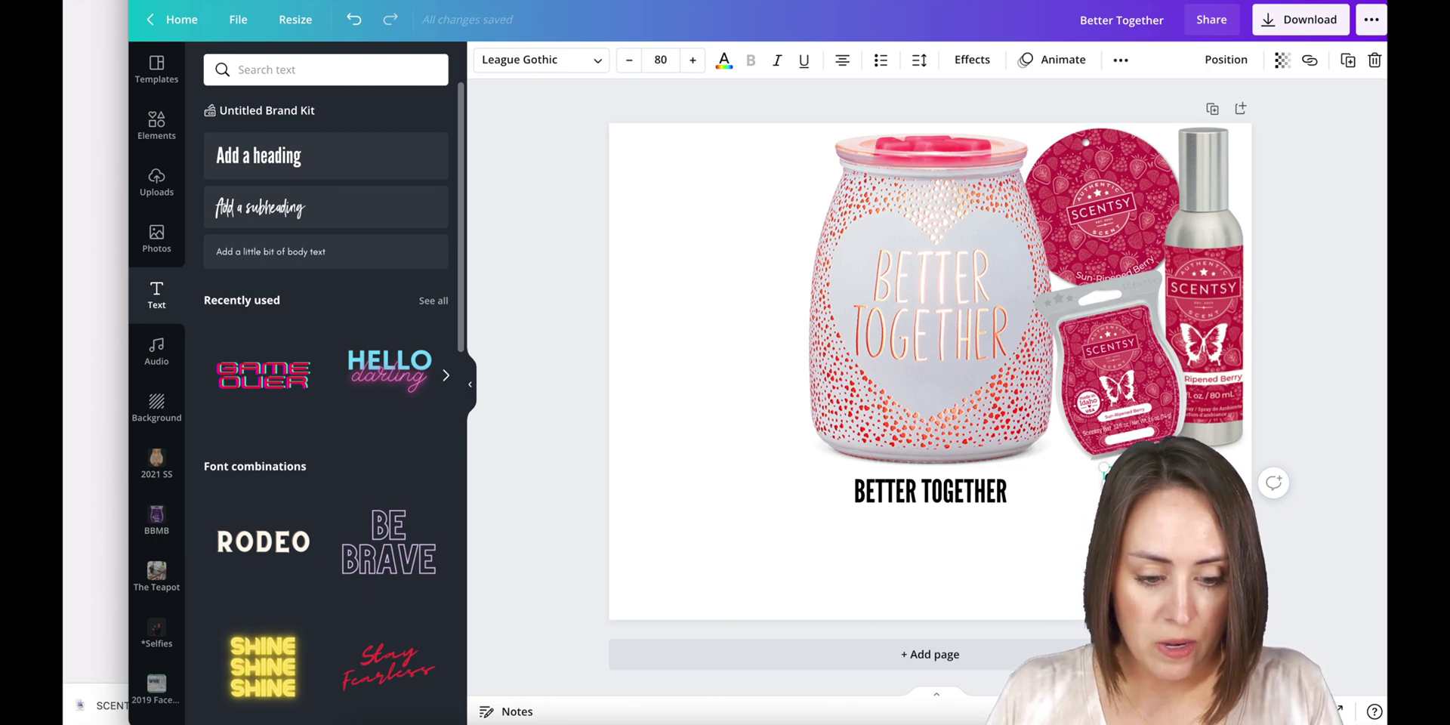
drag(1195, 498, 1189, 504)
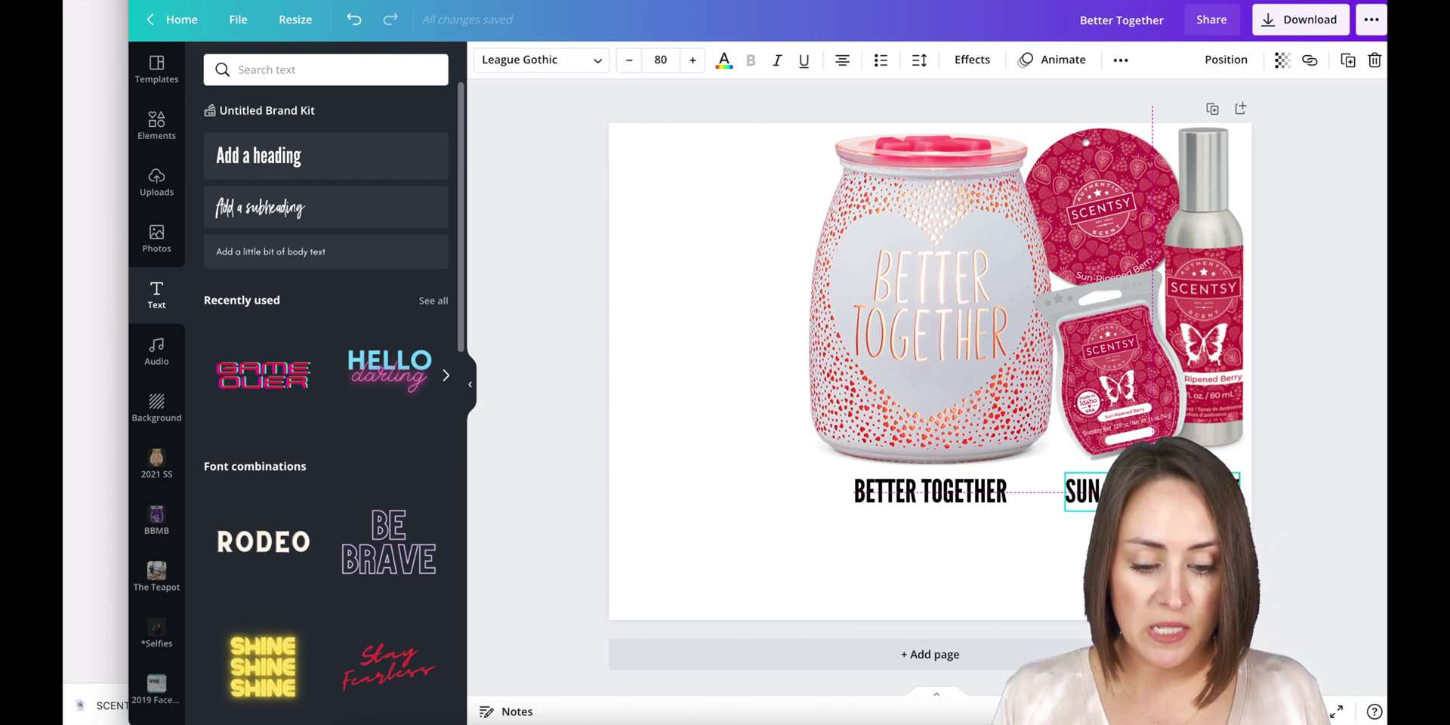
drag(1189, 504, 1189, 504)
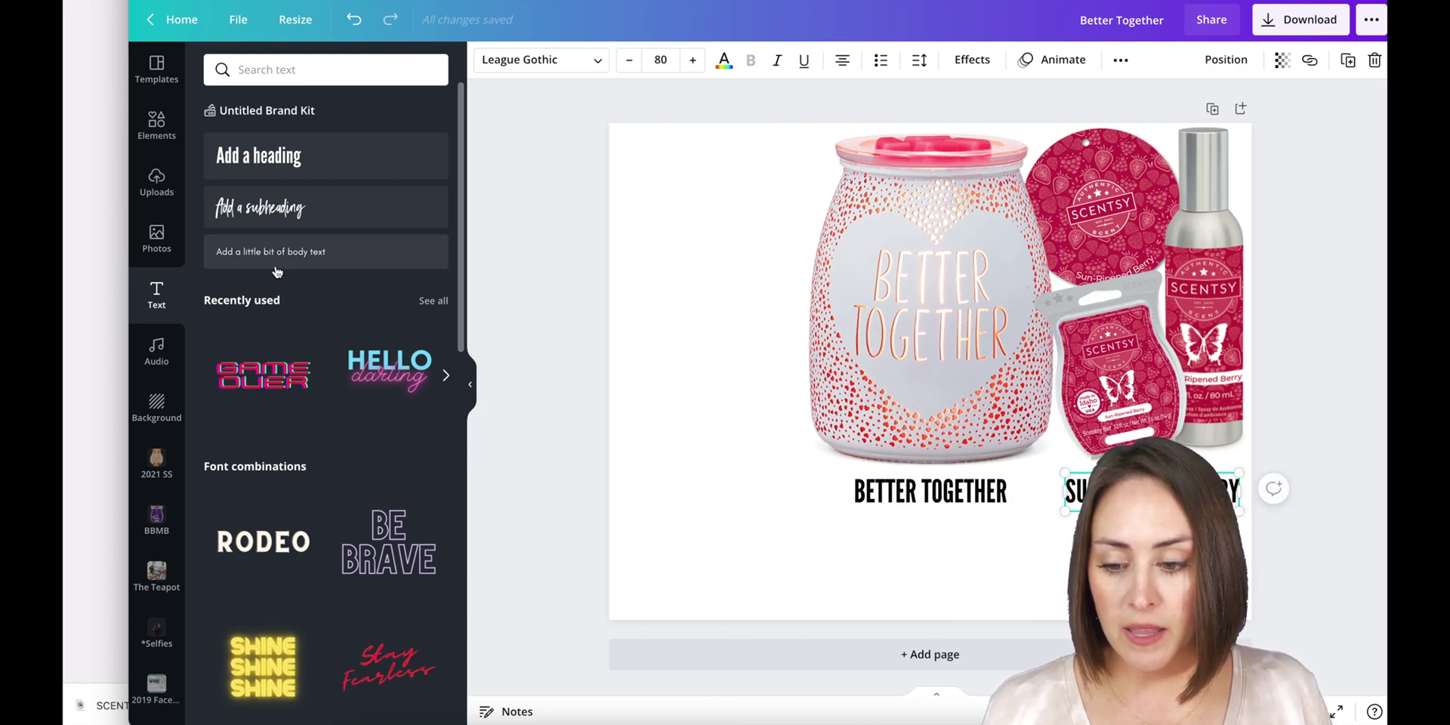
- Add a body text box beneath the BETTER TOGETHER heading and set its font size to 35
click(306, 255)
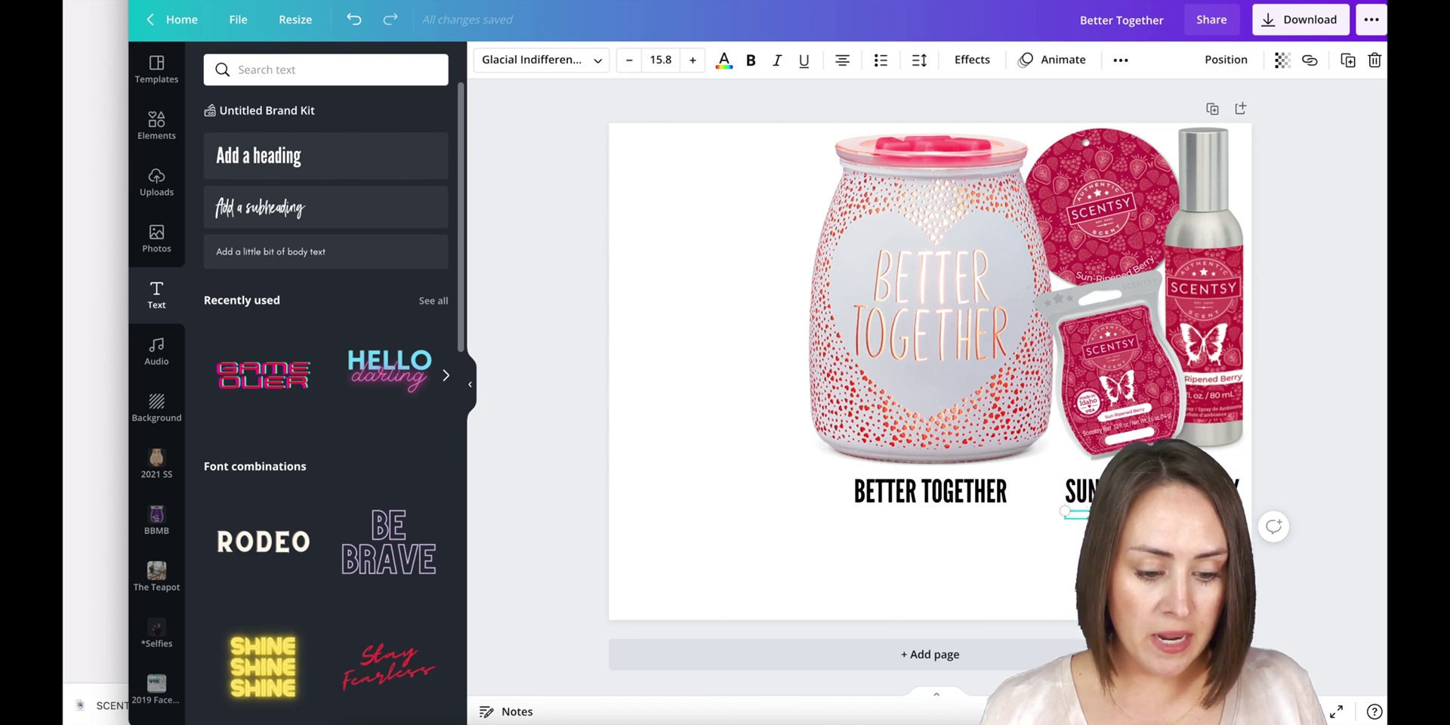
drag(1128, 511, 907, 523)
click(661, 61)
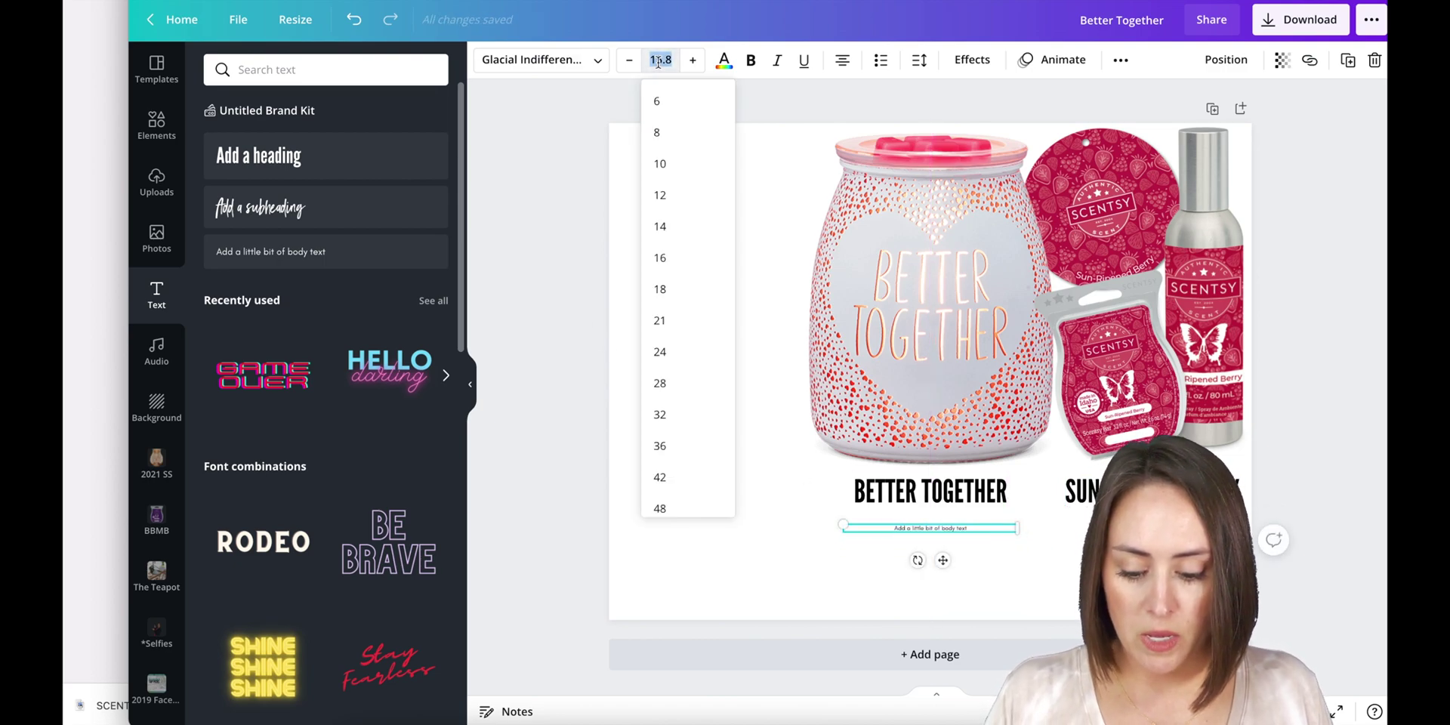
text(35)
key(Return)
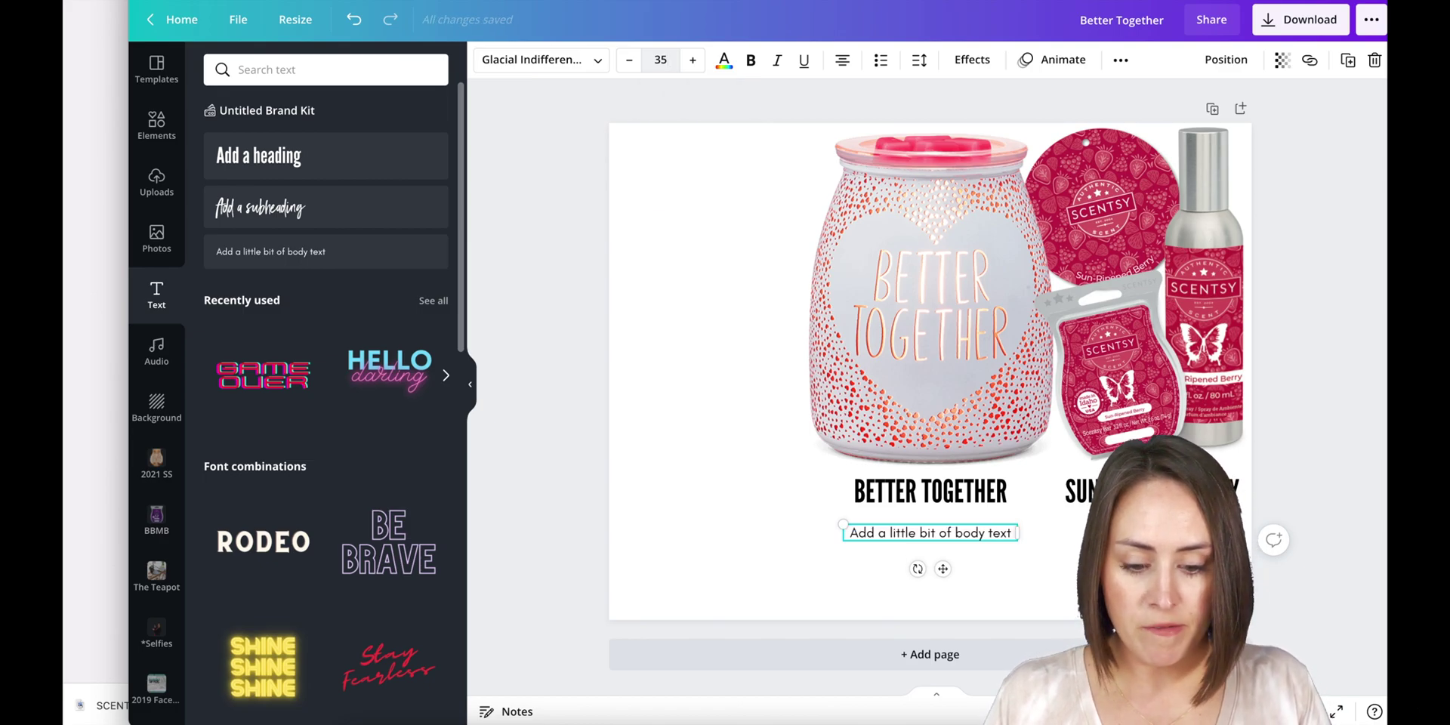
- Switch to the Scentsy downloads page, and download and open the Scent and Warmer of the Month - January 2022 Flyer PDF
click(100, 181)
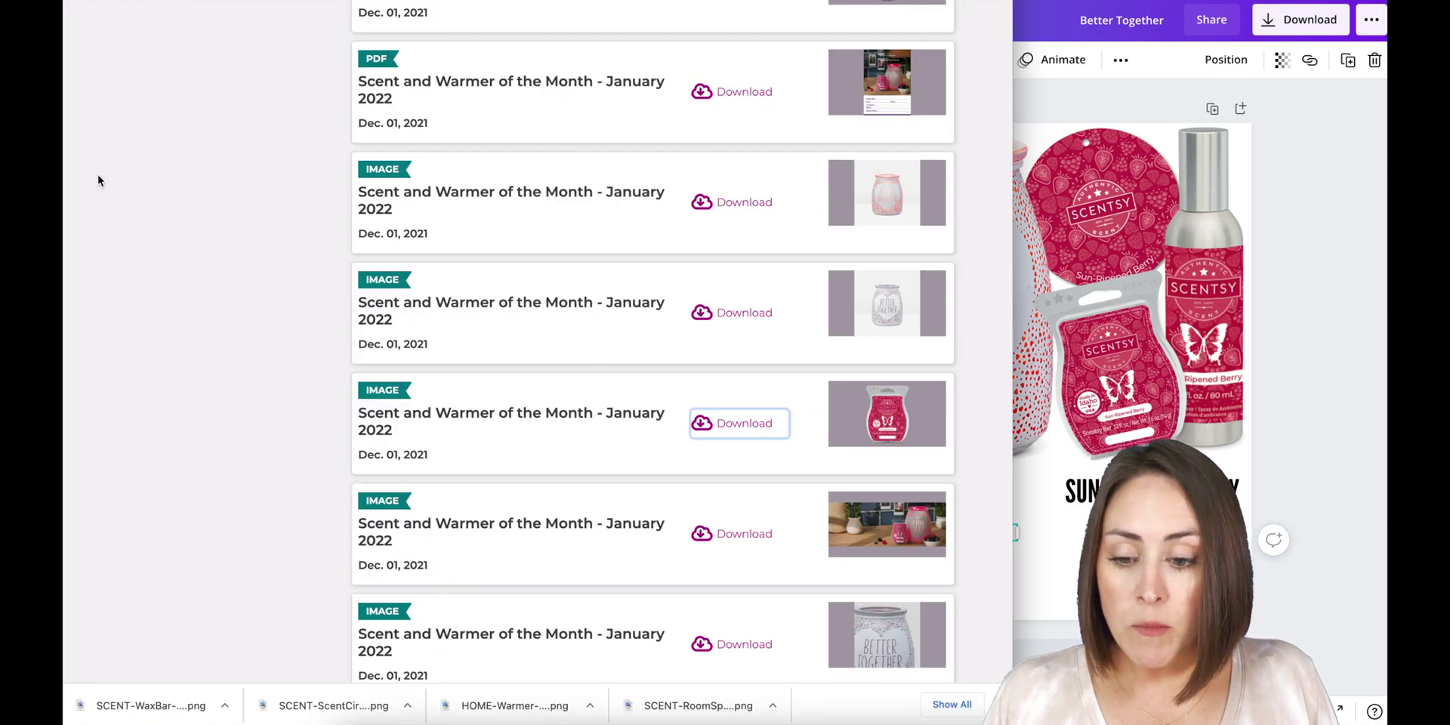
scroll(647, 145, up, 5)
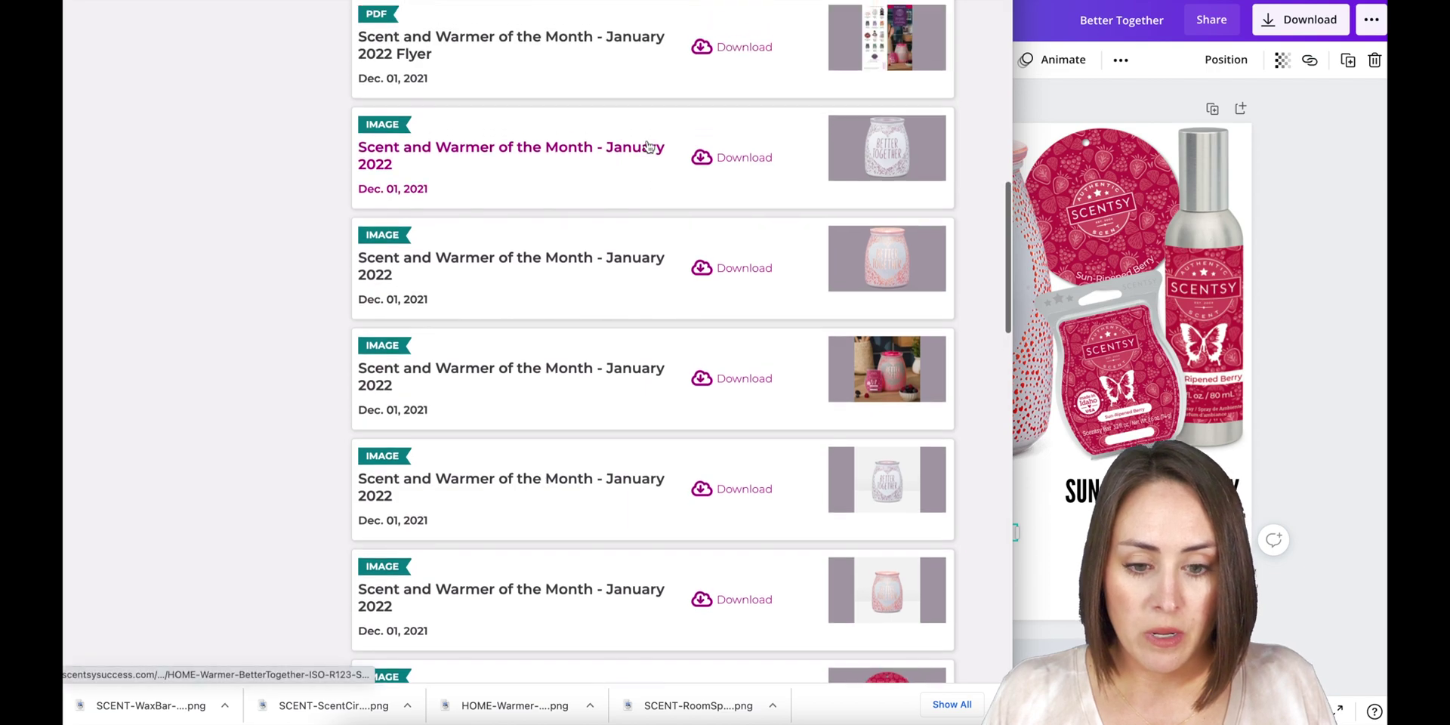
click(743, 210)
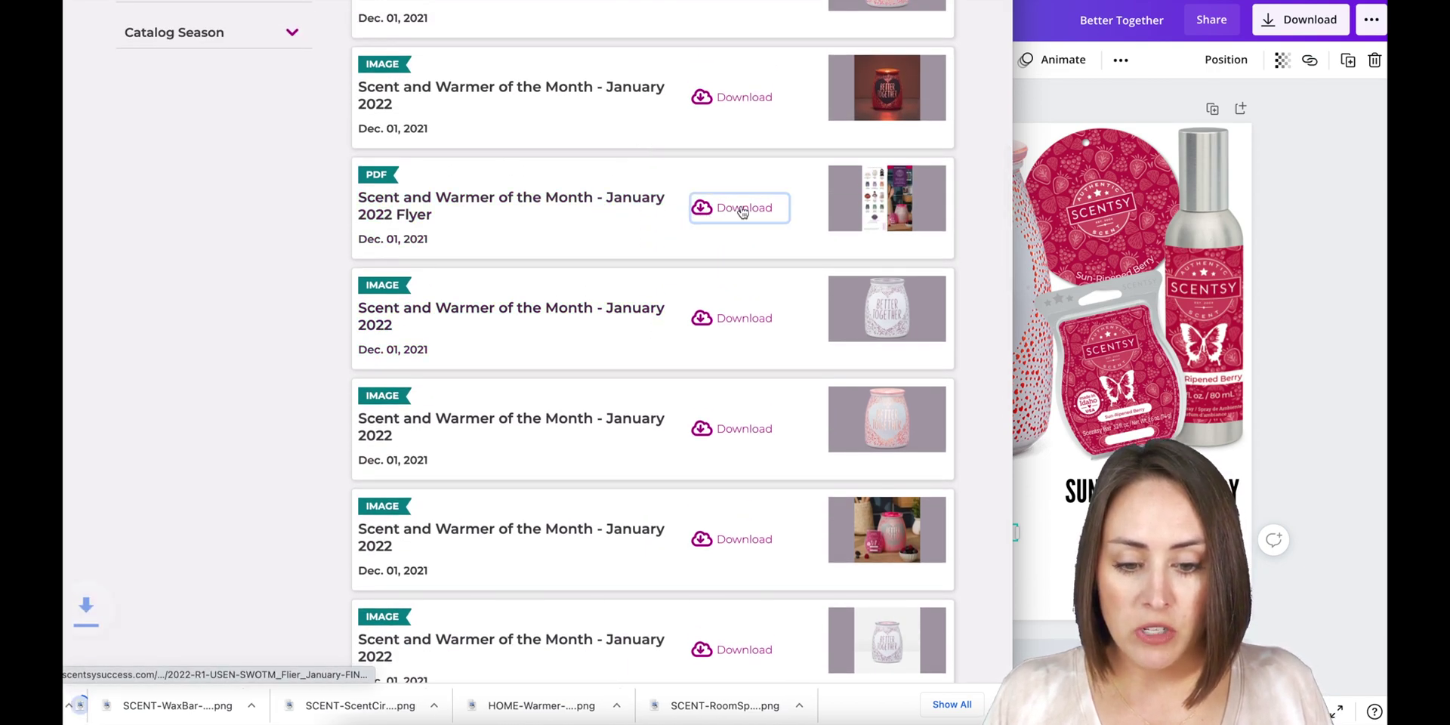
click(137, 702)
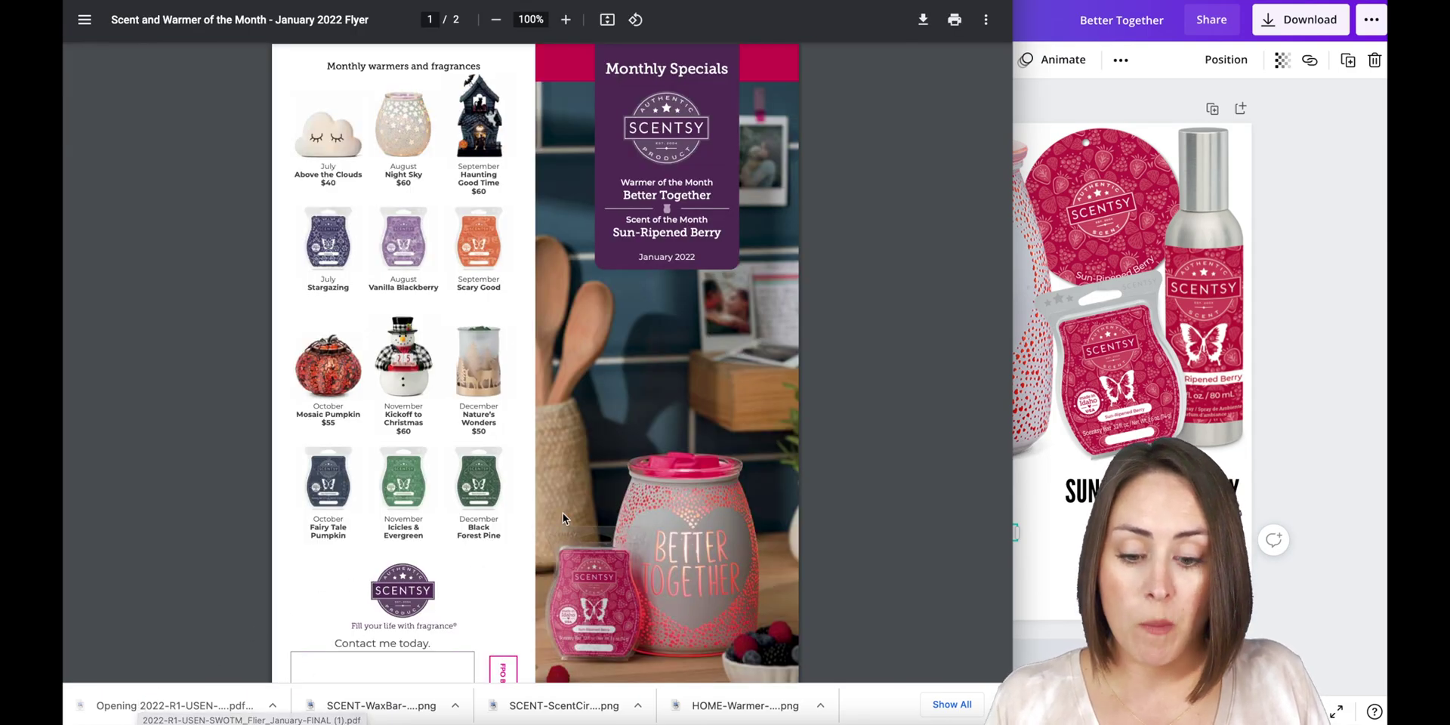
- Copy the Better Together warmer description from the flyer's second page and paste it into the postcard's body text box in Canva
scroll(563, 518, down, 4)
scroll(562, 518, down, 6)
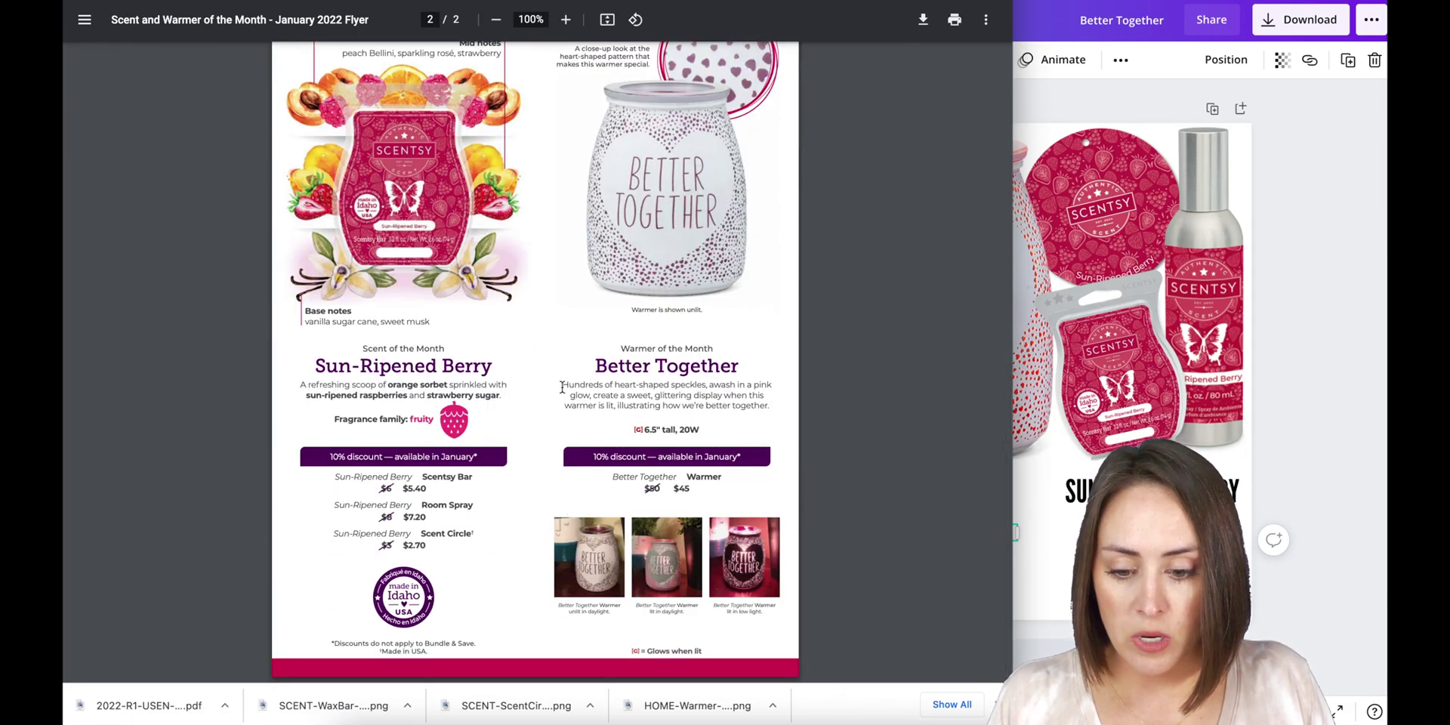
drag(583, 385, 738, 399)
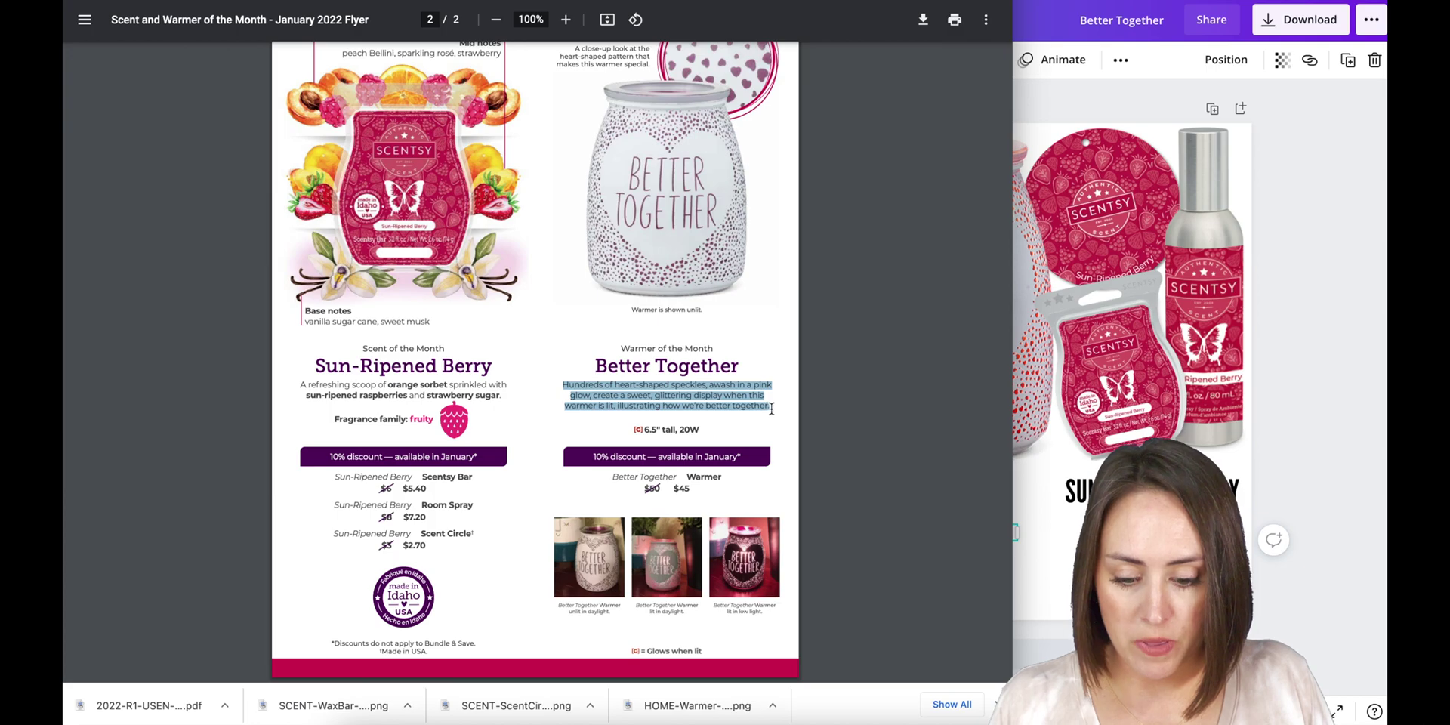
key(alt+Tab)
text(Hundreds of heart-shaped speckles, awash in a pink glow, create a sweet, glittering display when this warmer is lit, illustrating how we’re better together.)
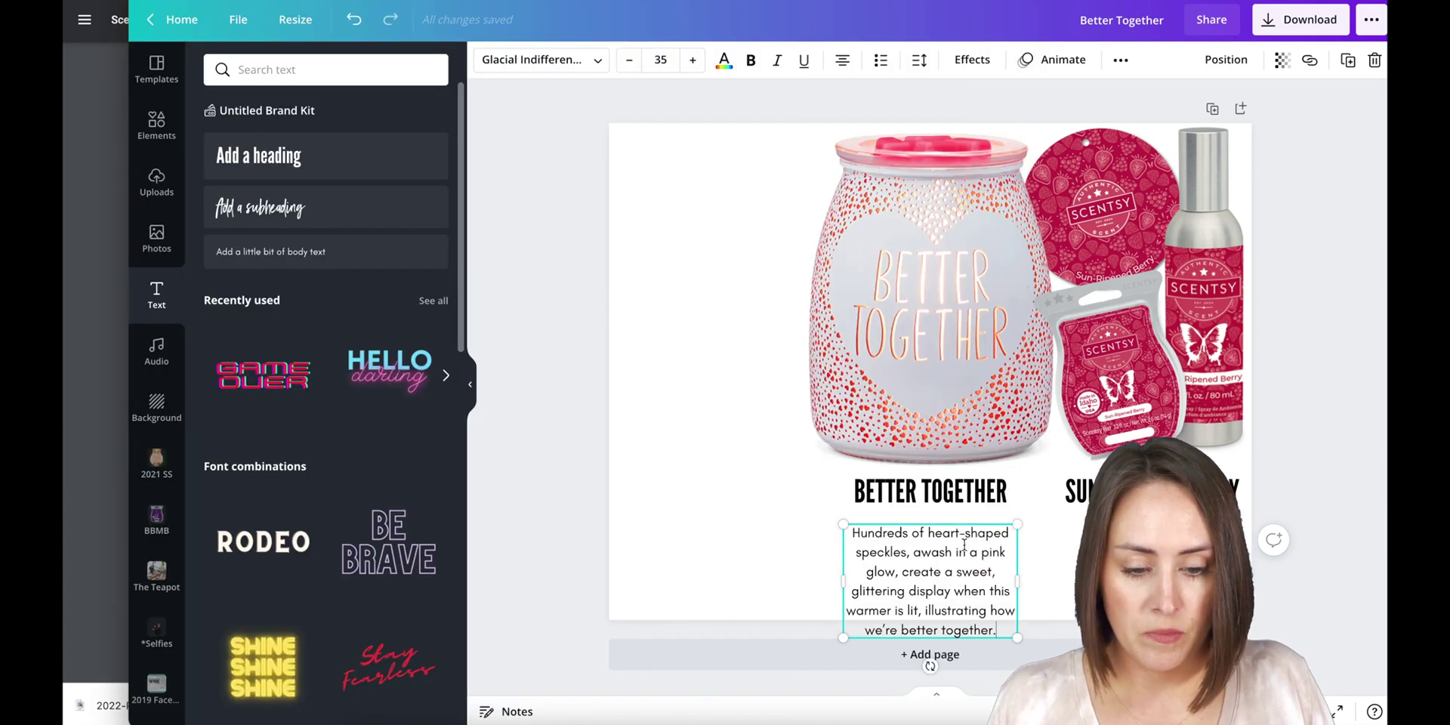
- Make the warmer description uppercase, tighten its line spacing to 1.04 and move it up directly under its heading
click(1121, 61)
click(1037, 99)
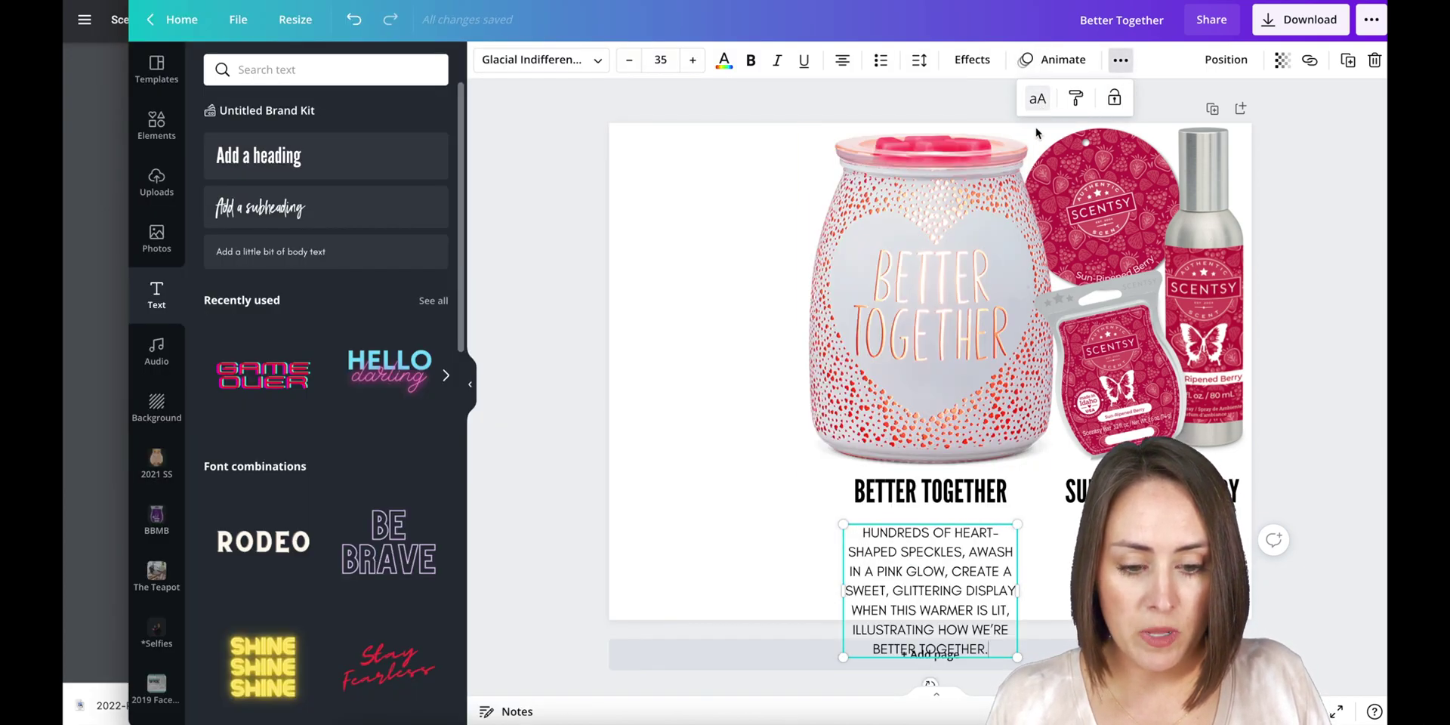
click(918, 61)
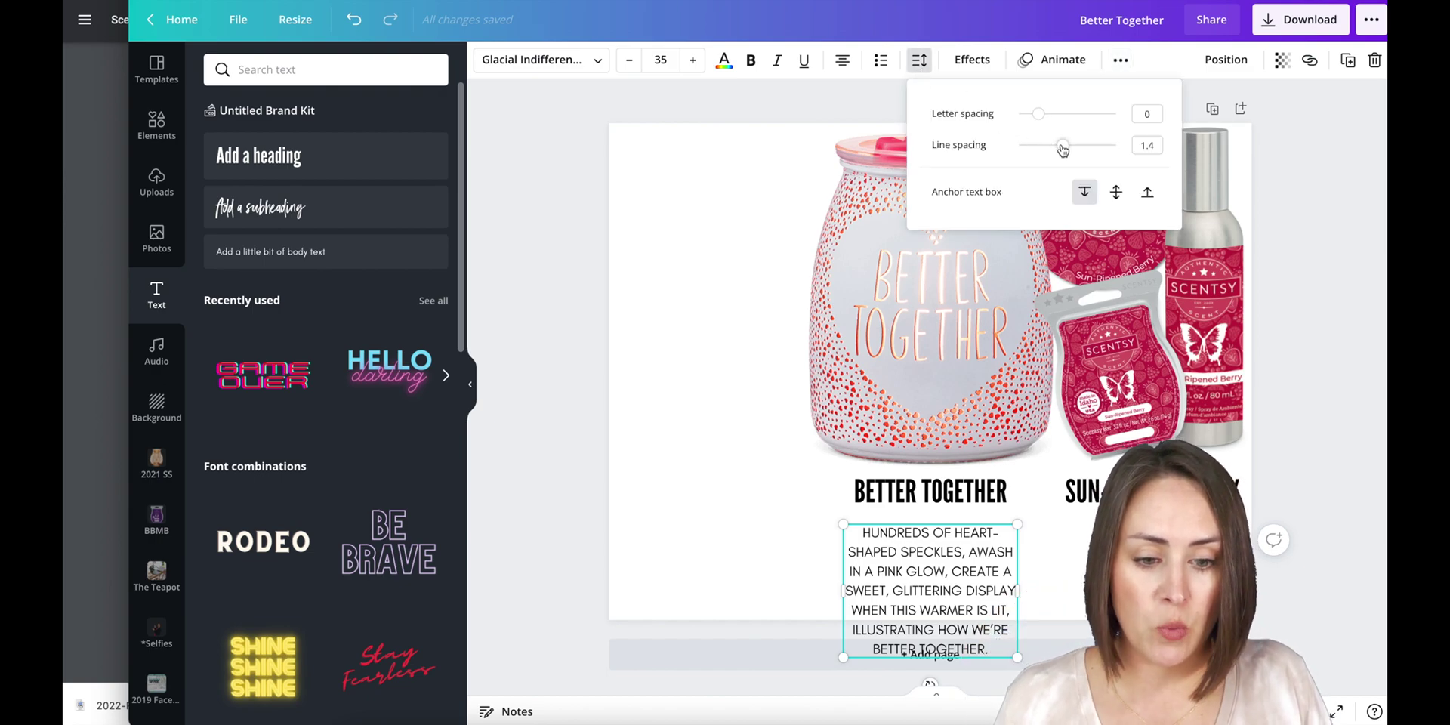
drag(1061, 147, 1046, 147)
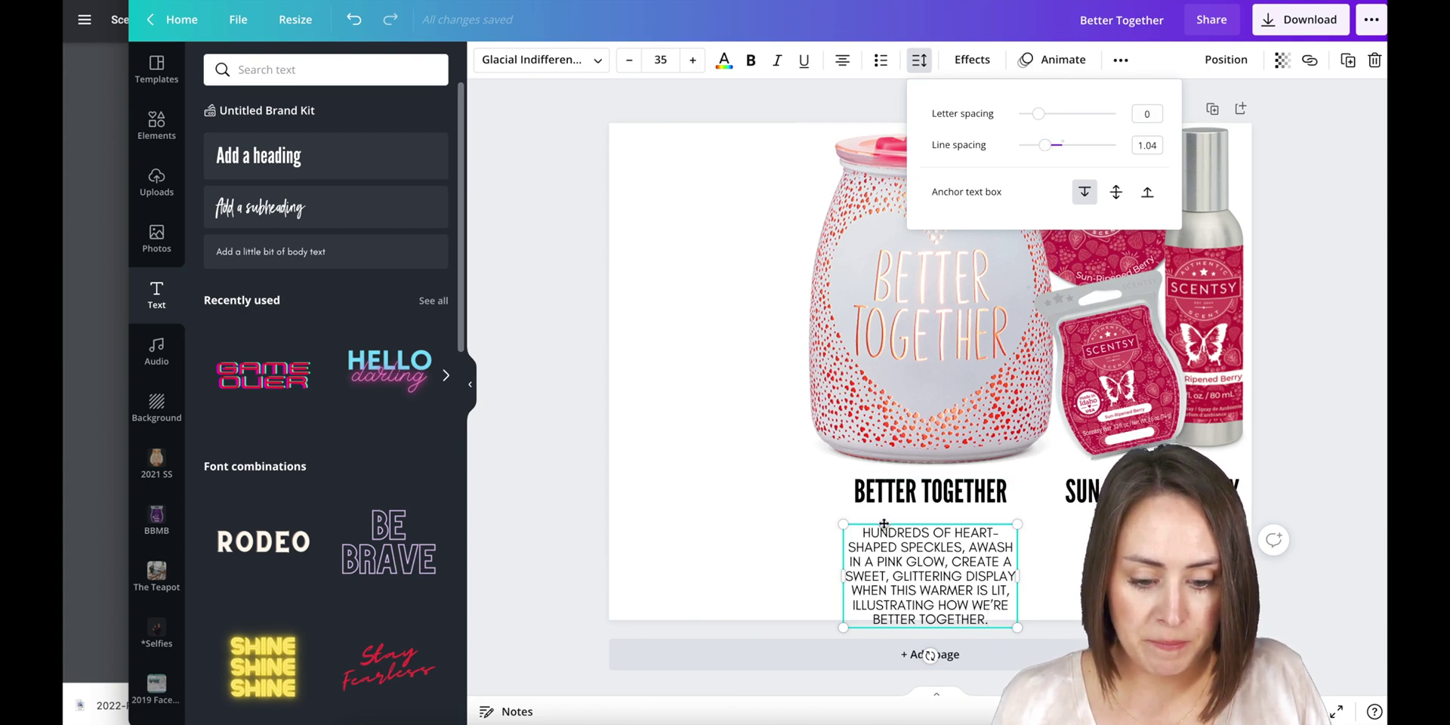
drag(884, 523, 883, 510)
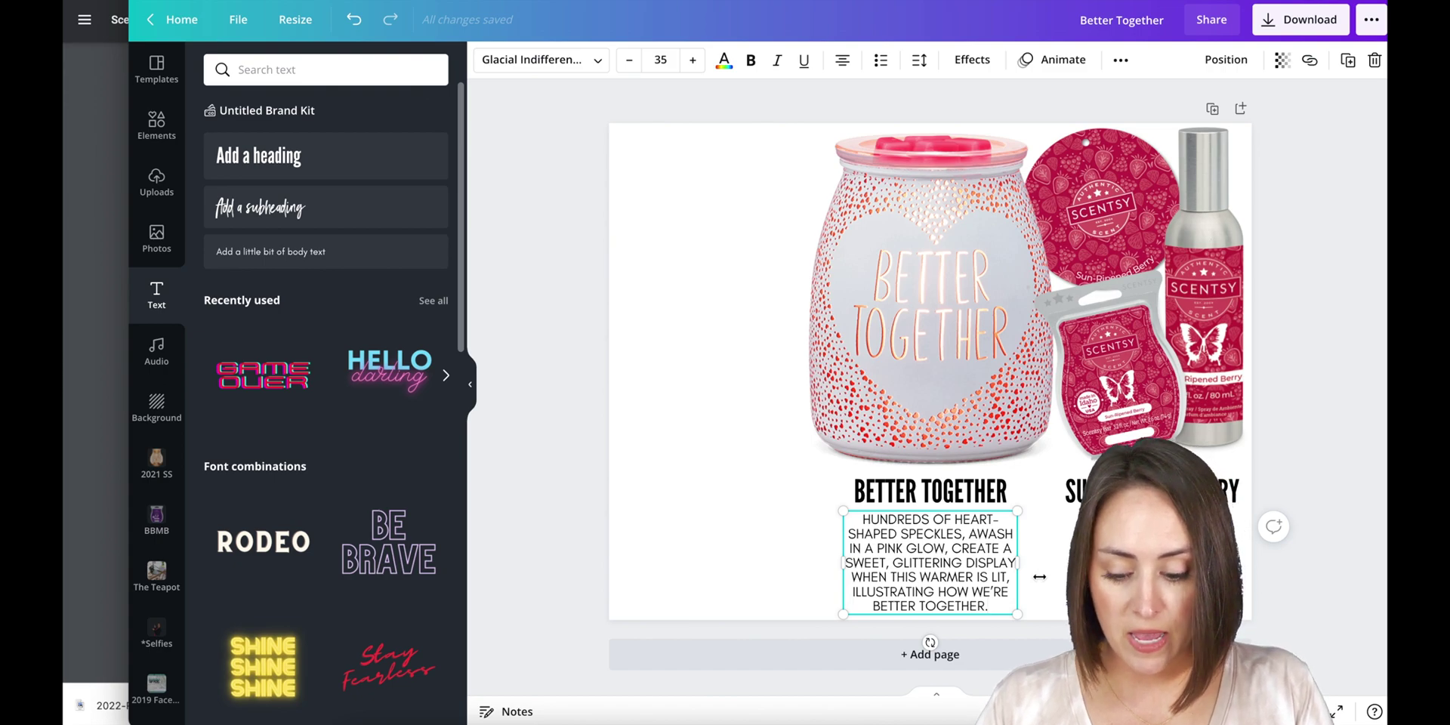
- Append "10% OFF IN JANUARY" to the warmer description and format that phrase bold and red
text(10% OFF IN )
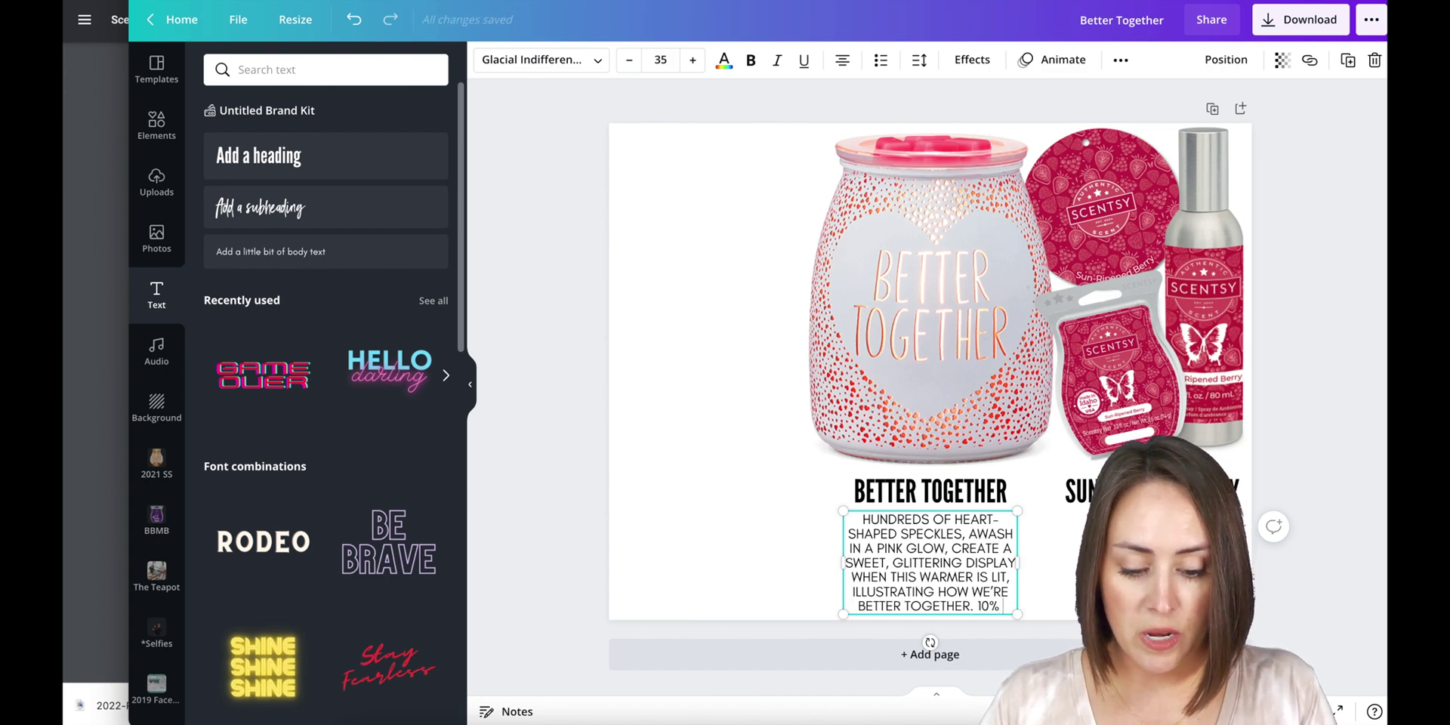
text(JANUARY)
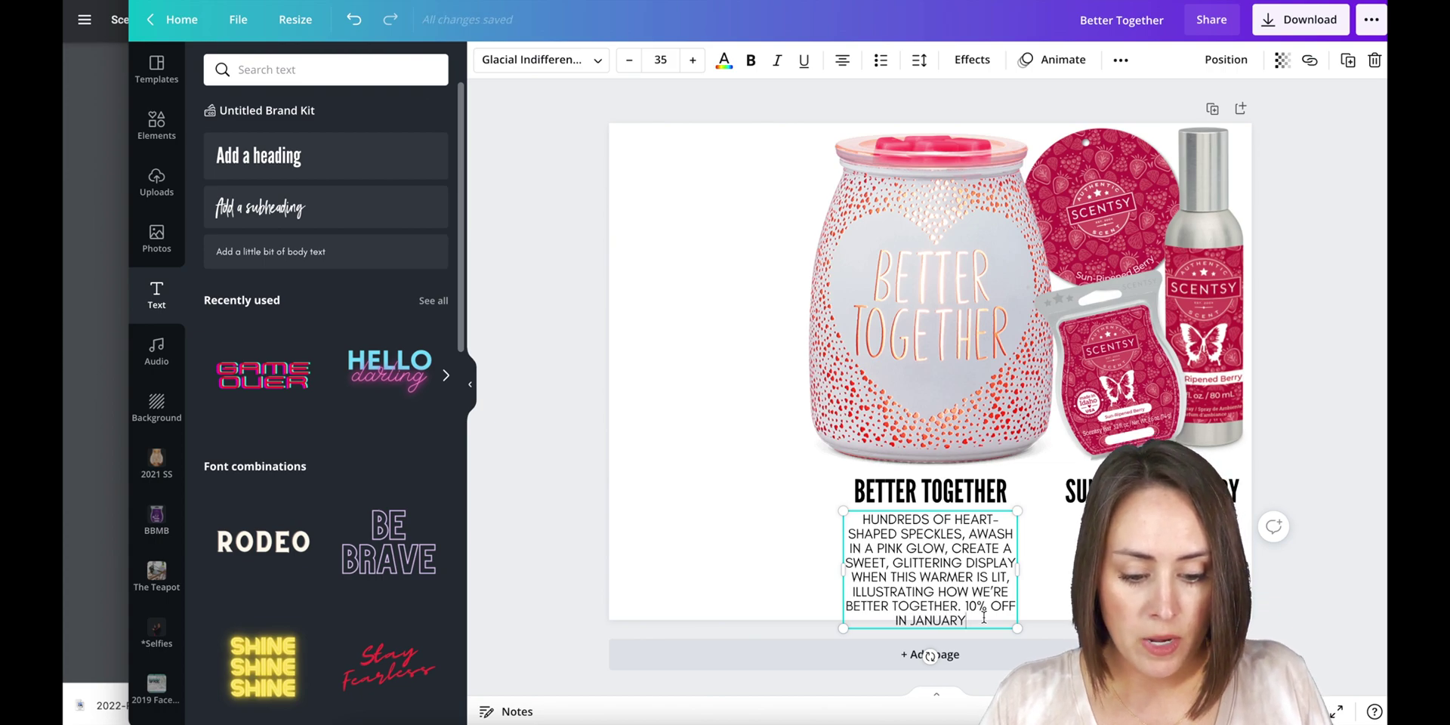
drag(966, 620, 966, 606)
click(751, 59)
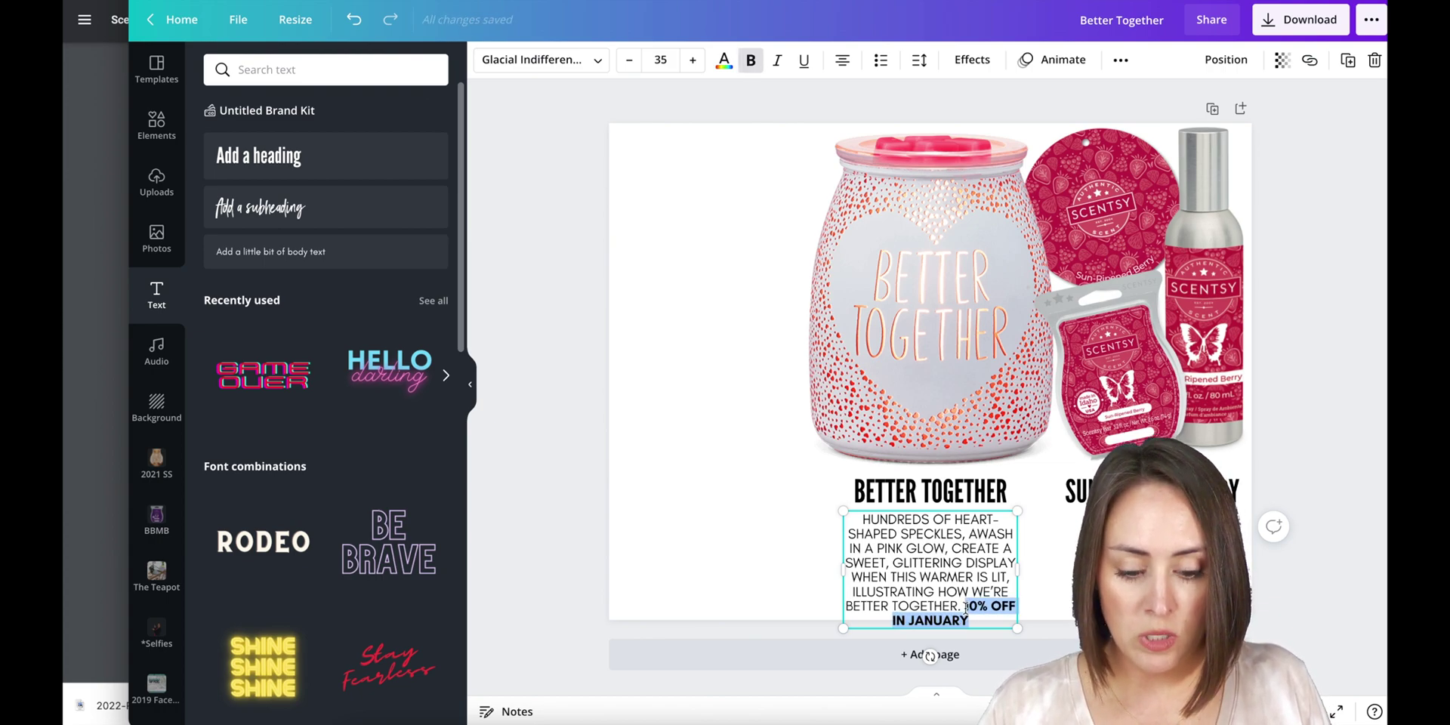
click(724, 59)
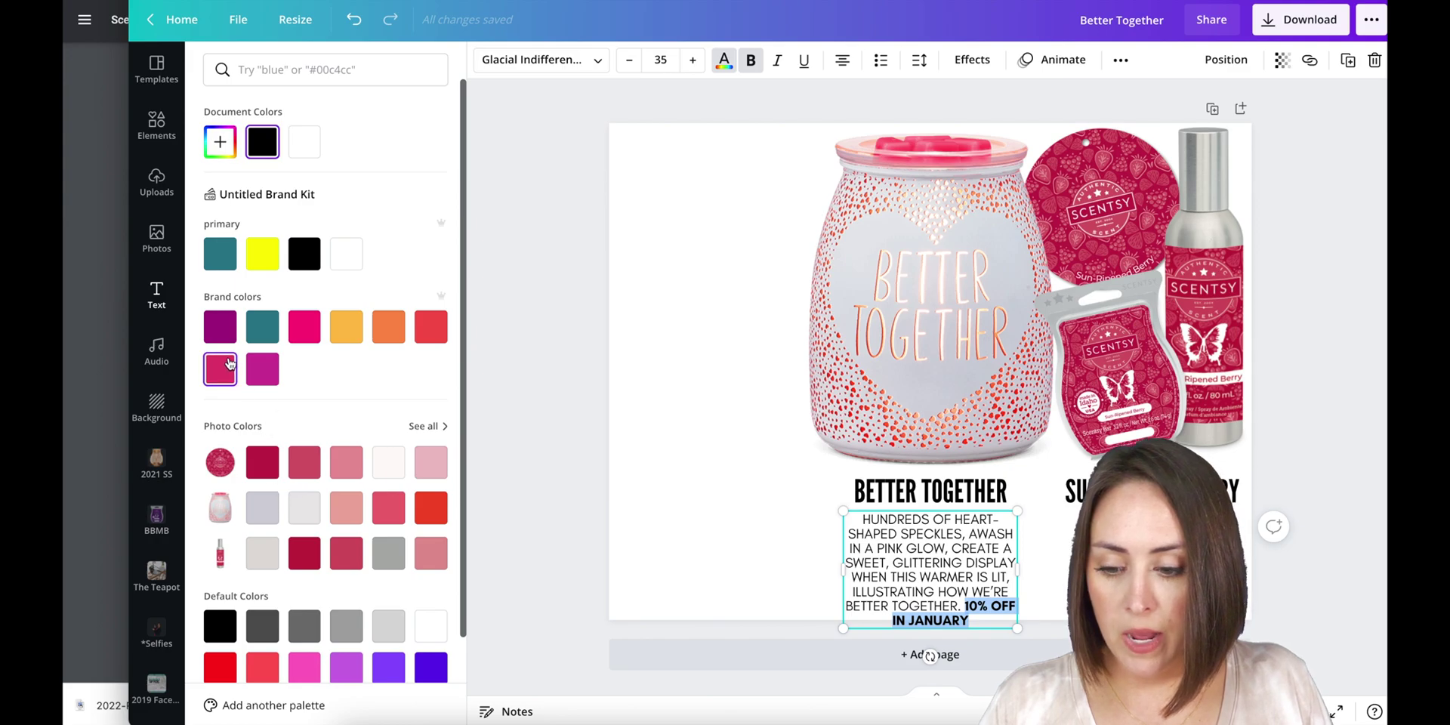
click(220, 666)
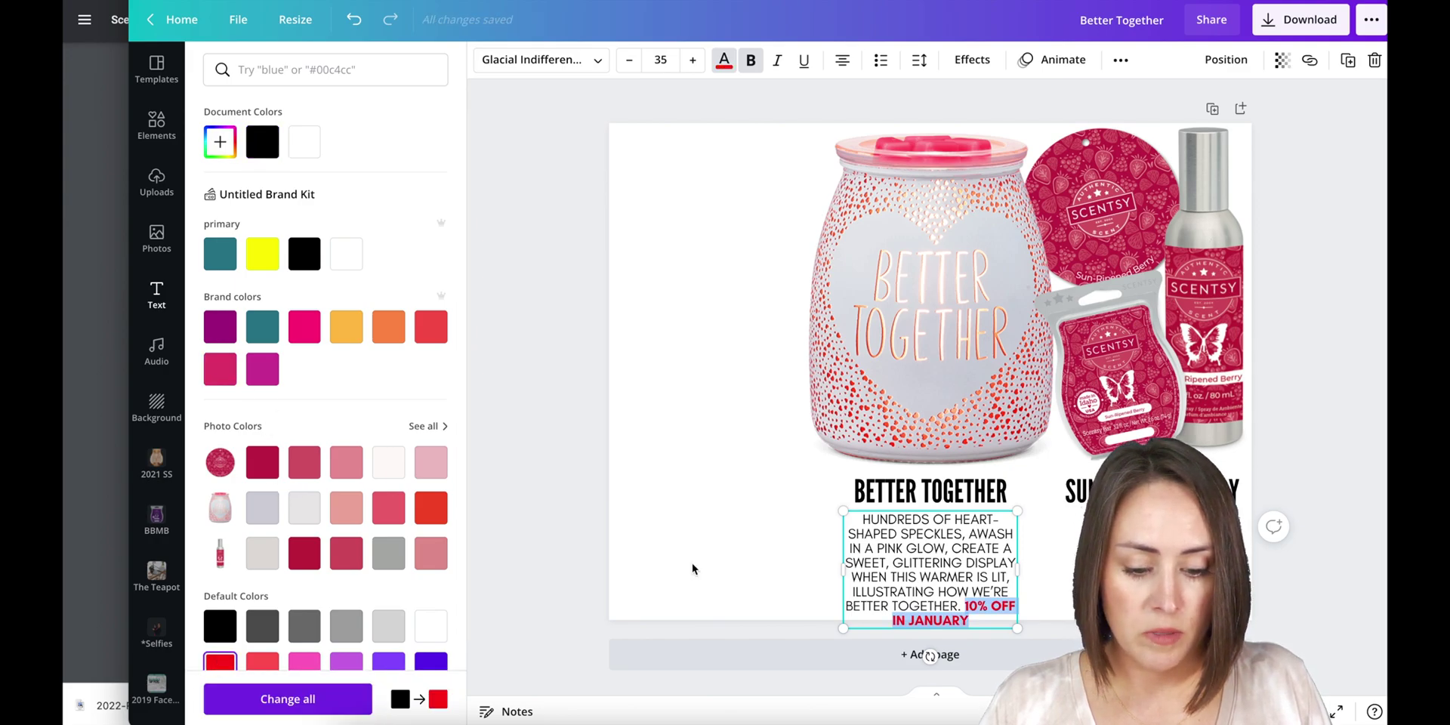
click(1016, 579)
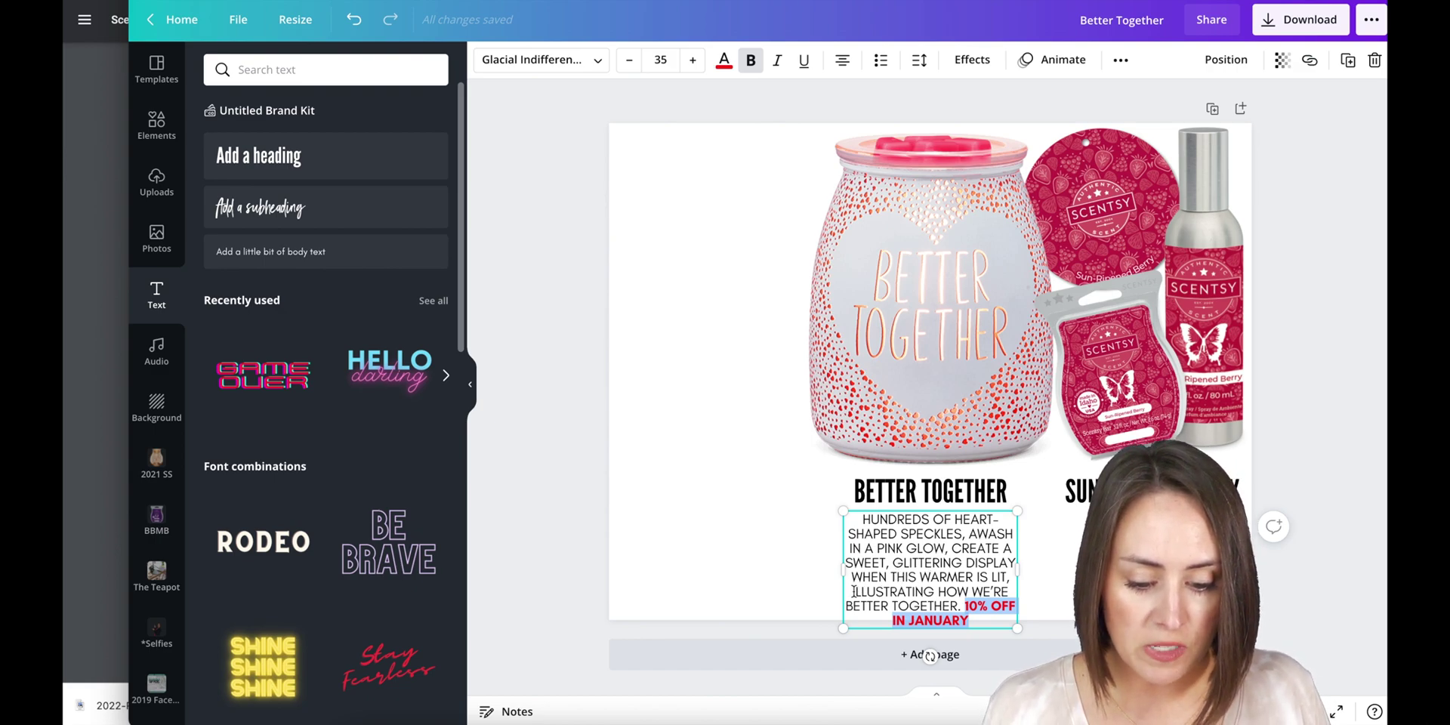
- Delete "illustrating how we're better together" from the warmer description so its sentence ends at "LIT."
drag(852, 591, 962, 606)
key(BackSpace)
key(BackSpace)
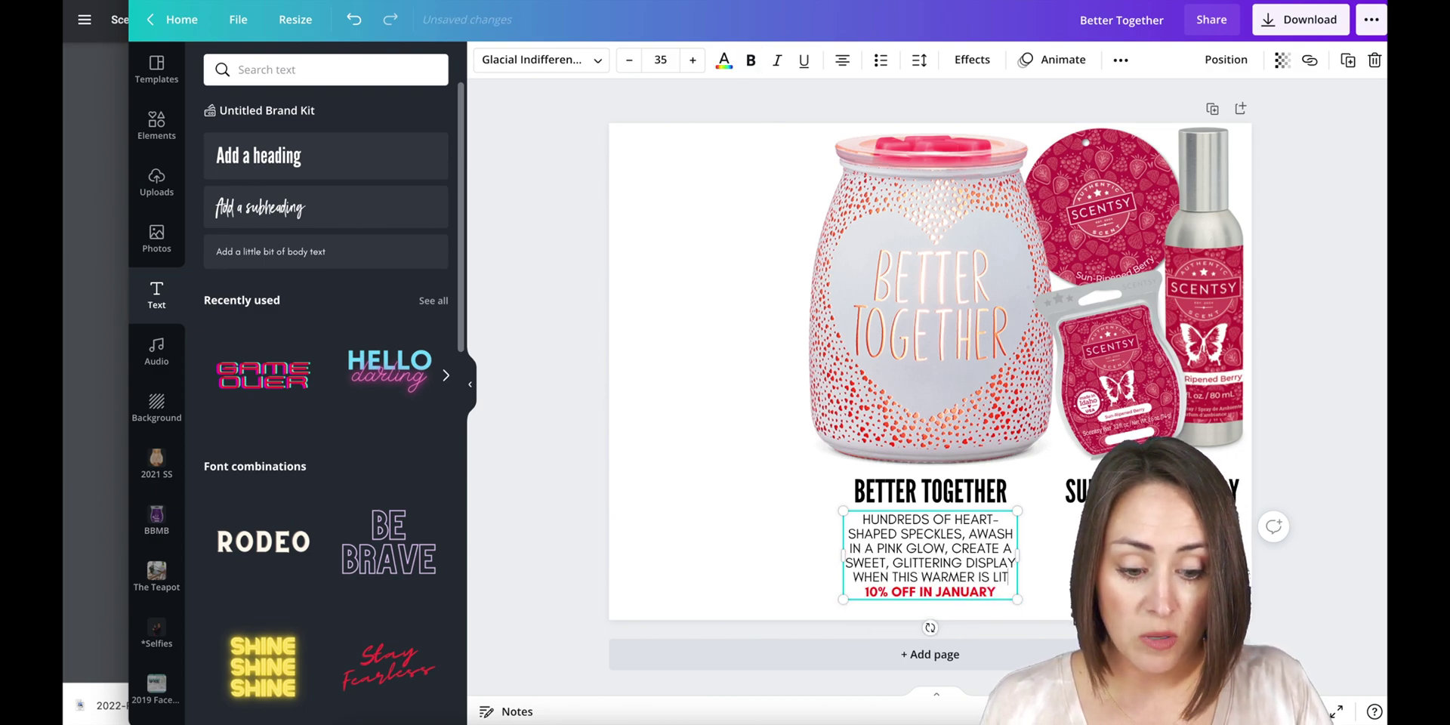
key(Escape)
- Move the warmer description down toward the page's lower edge and lower both product headings to match
drag(973, 557, 973, 571)
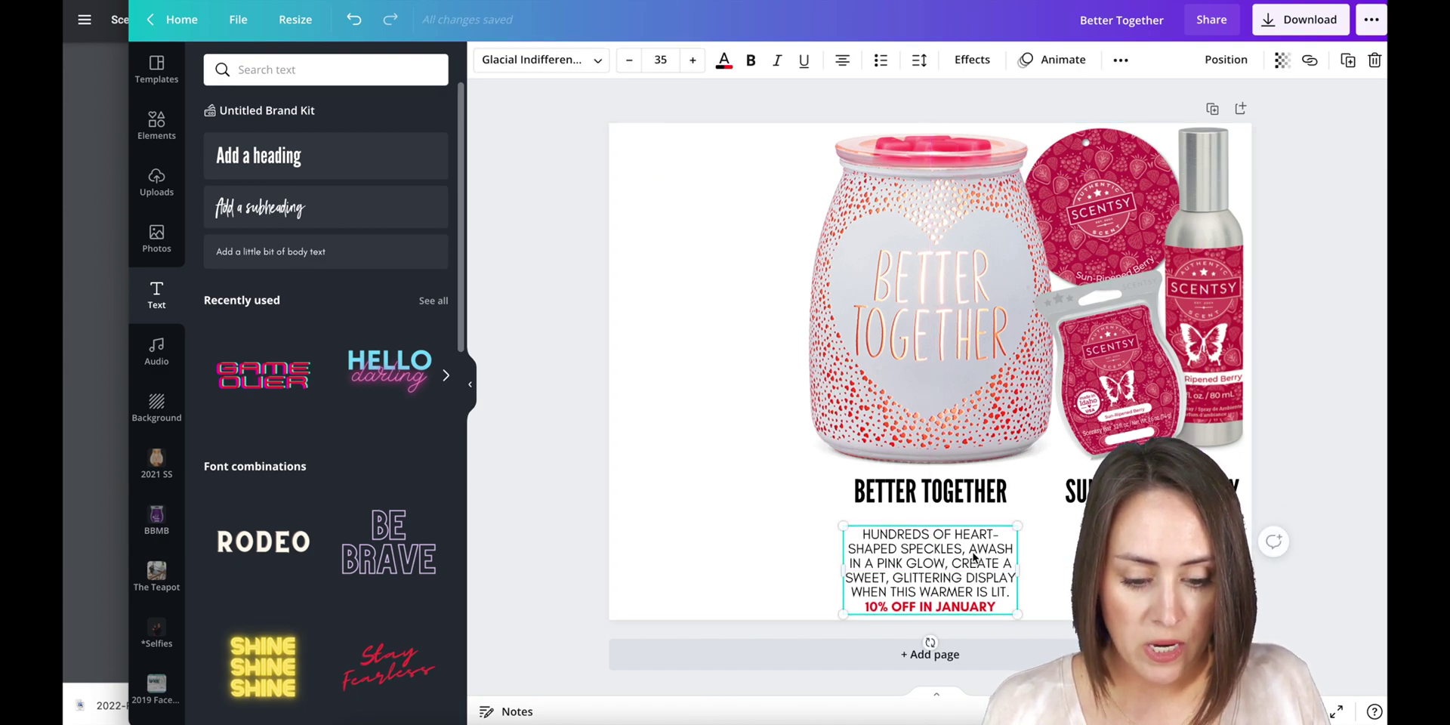
drag(968, 502, 965, 521)
drag(1132, 491, 1133, 504)
- Duplicate the warmer description and align the copy beneath the SUN-RIPENED BERRY heading
click(981, 540)
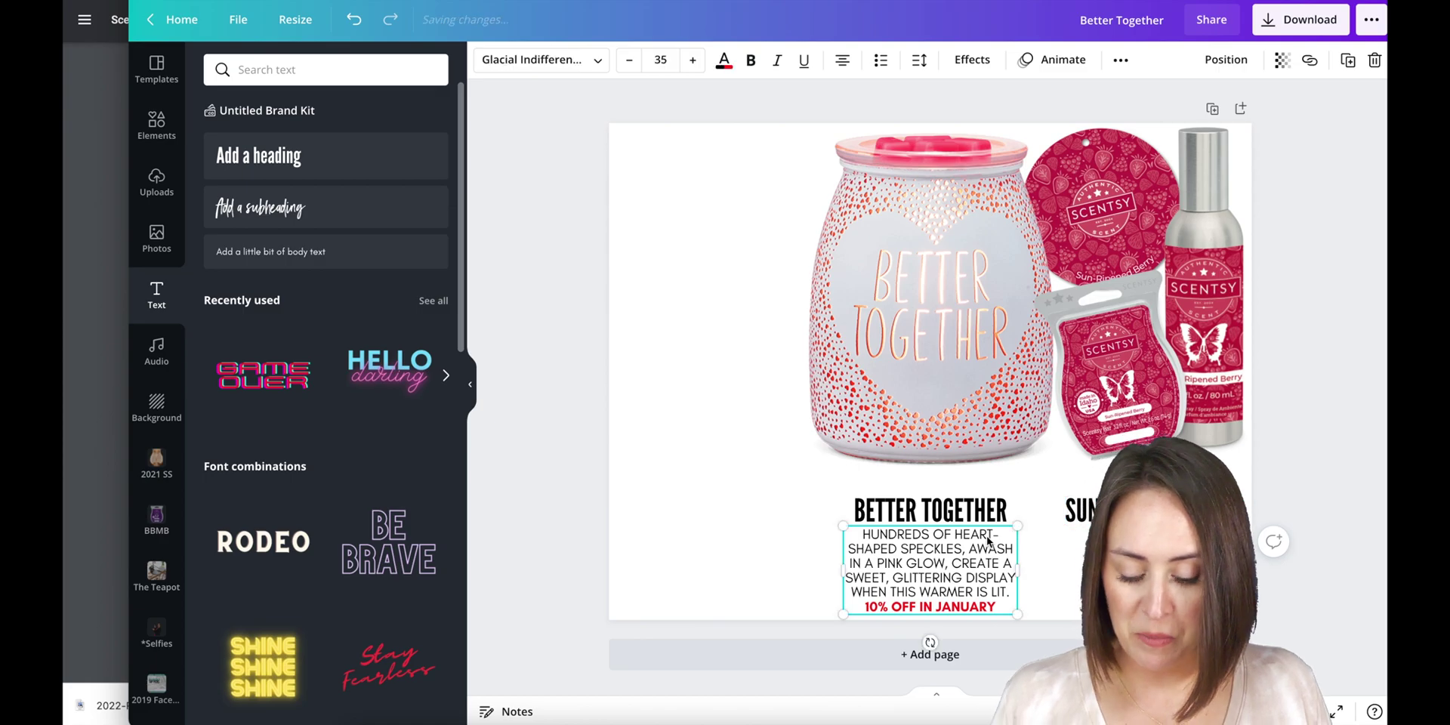
key(ctrl+d)
drag(942, 585, 1155, 572)
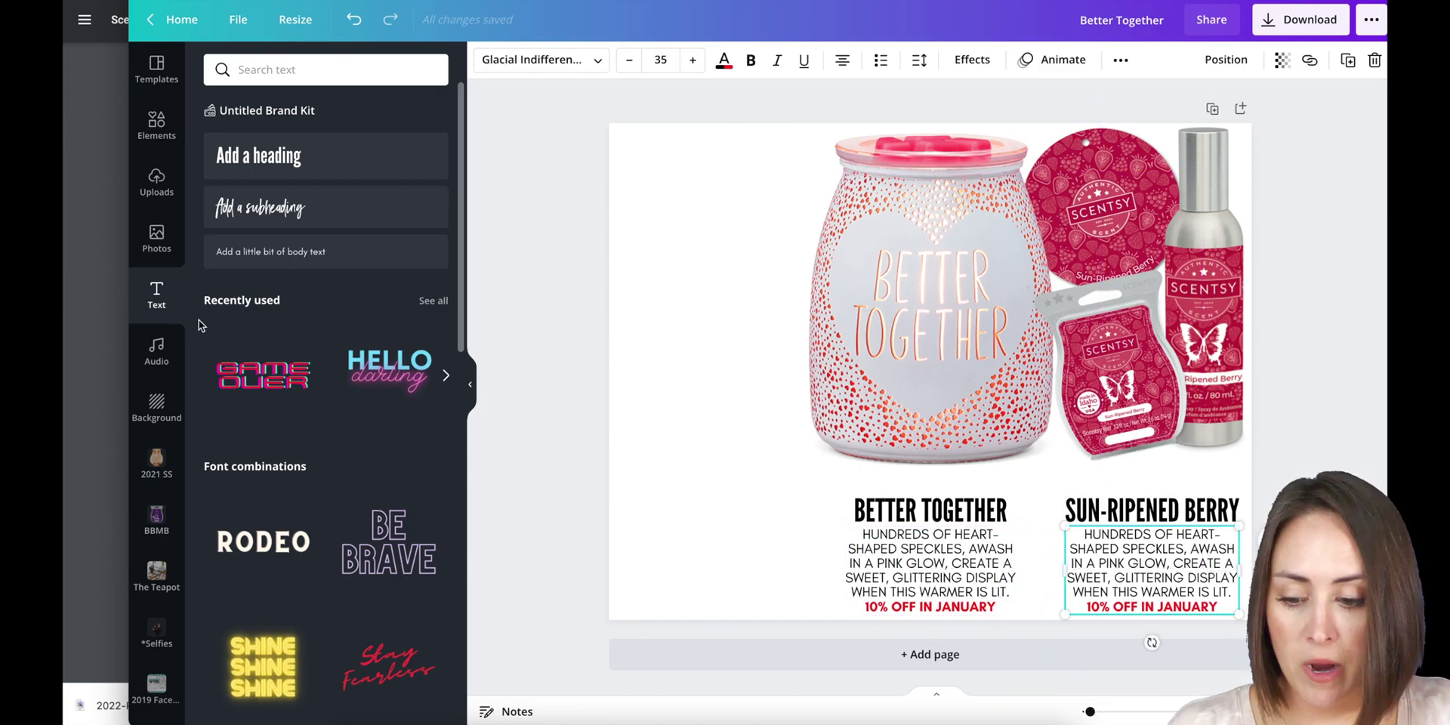
- Replace the copied warmer description under SUN-RIPENED BERRY with the flyer's scent text, from "A REFRESHING SCOOP OF ORANGE SORBET" to "& STRAWBERRY SUGAR."
click(93, 336)
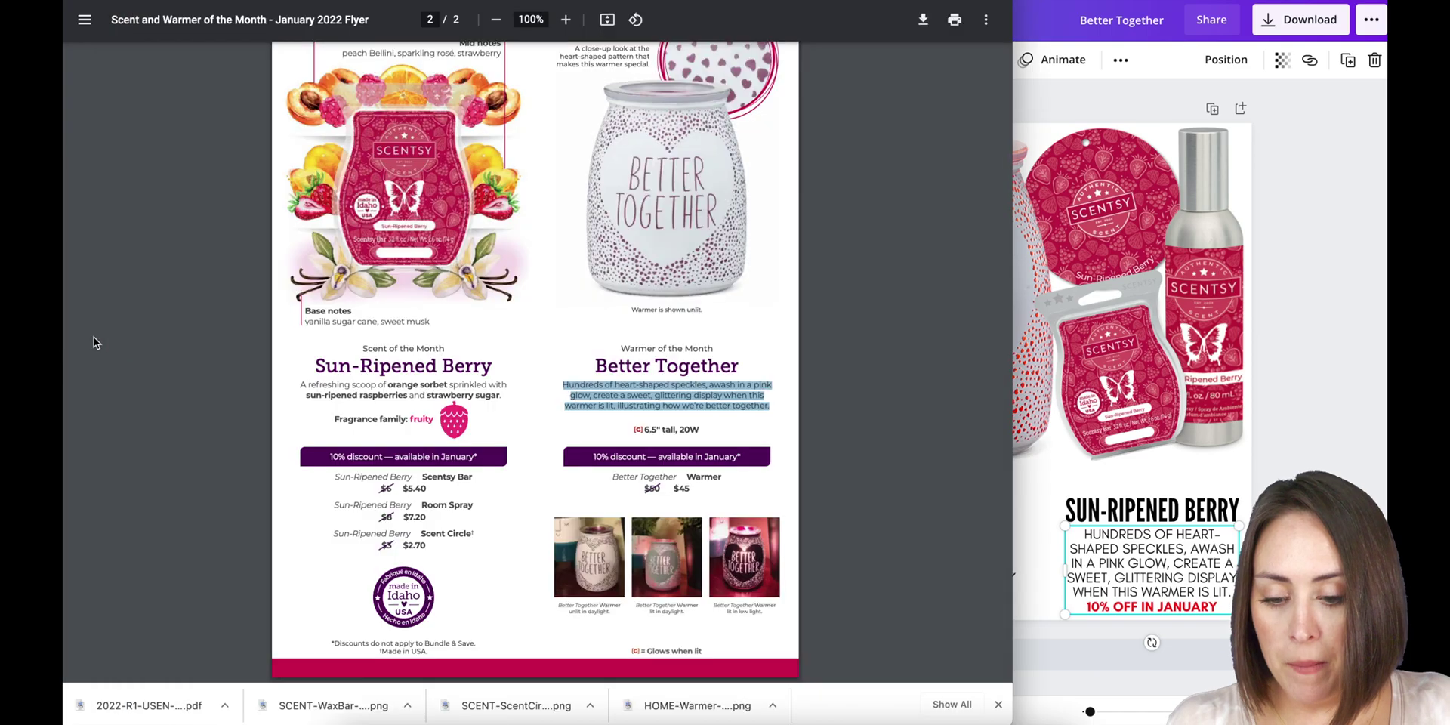
click(496, 399)
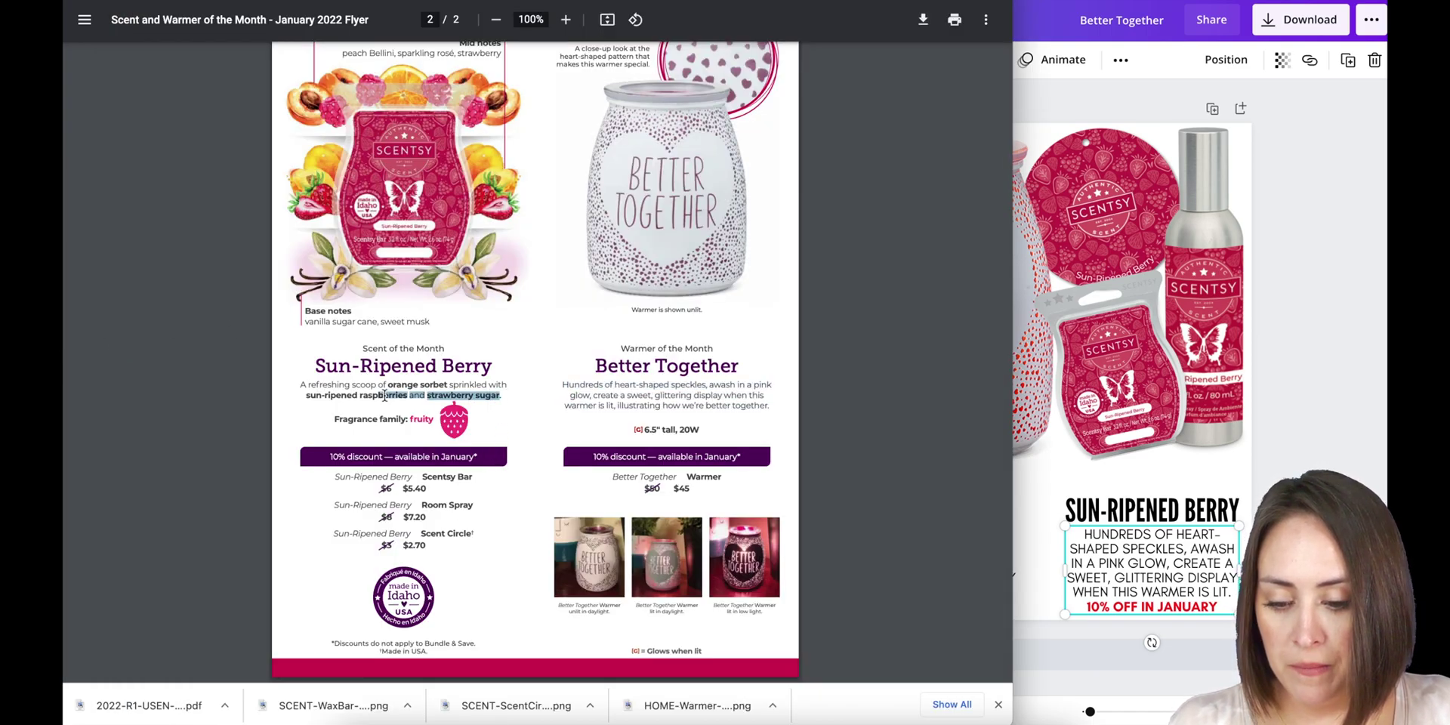
double_click(1182, 566)
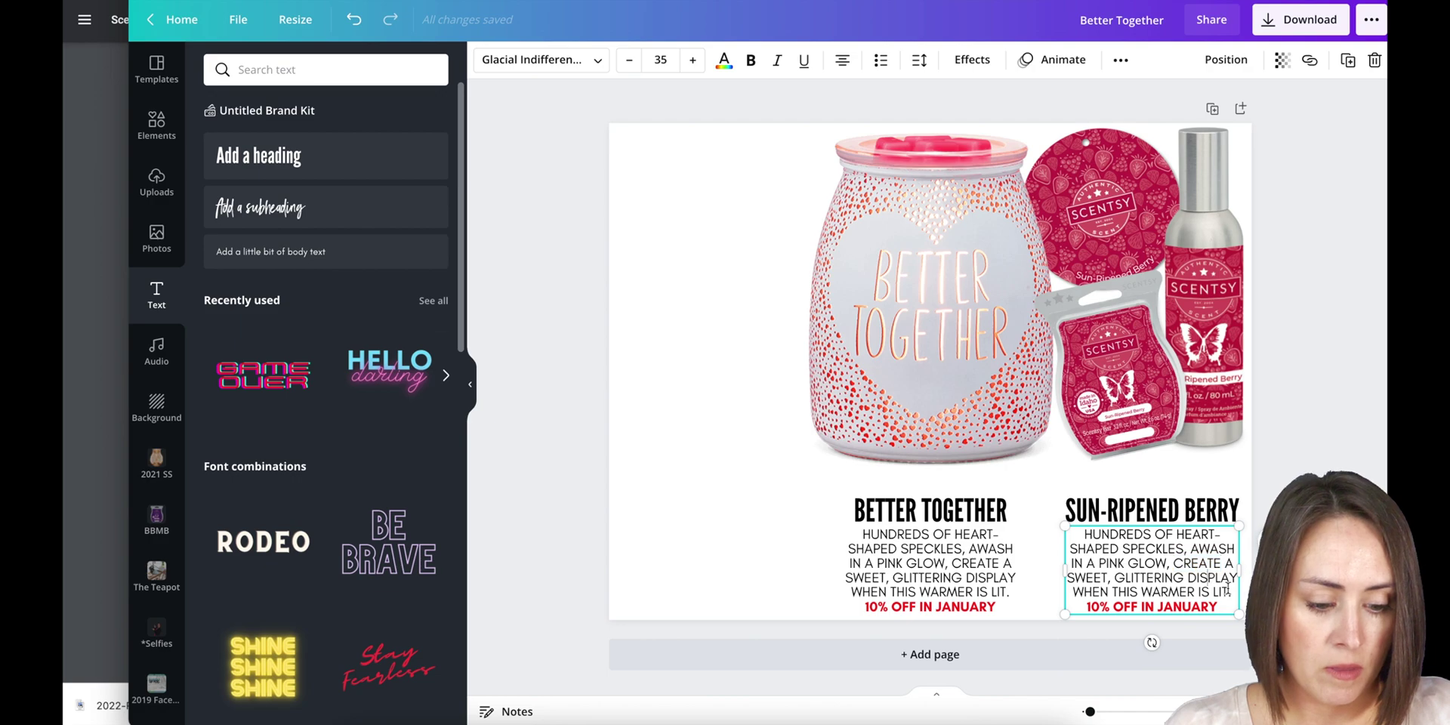
drag(1232, 591, 1085, 535)
text(A REFRESHING SCOOP OF ORANGE SORBET SPRINKLED WITH SUN-RIPENED RASPBERRIES AND STRAWBERRY SUGAR.)
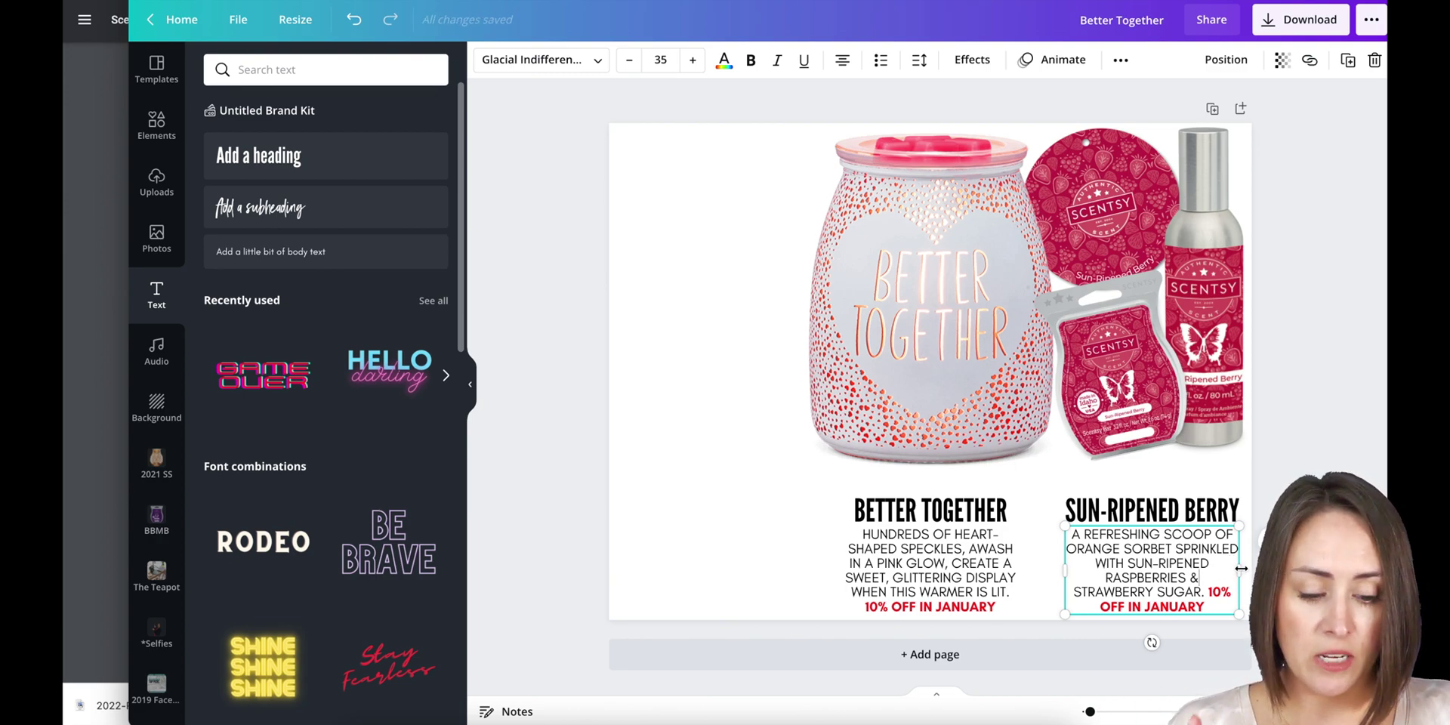
- Narrow the scent description so "10% OFF IN JANUARY" sits on its own line, and recentre it beneath its heading
drag(1235, 573, 1217, 575)
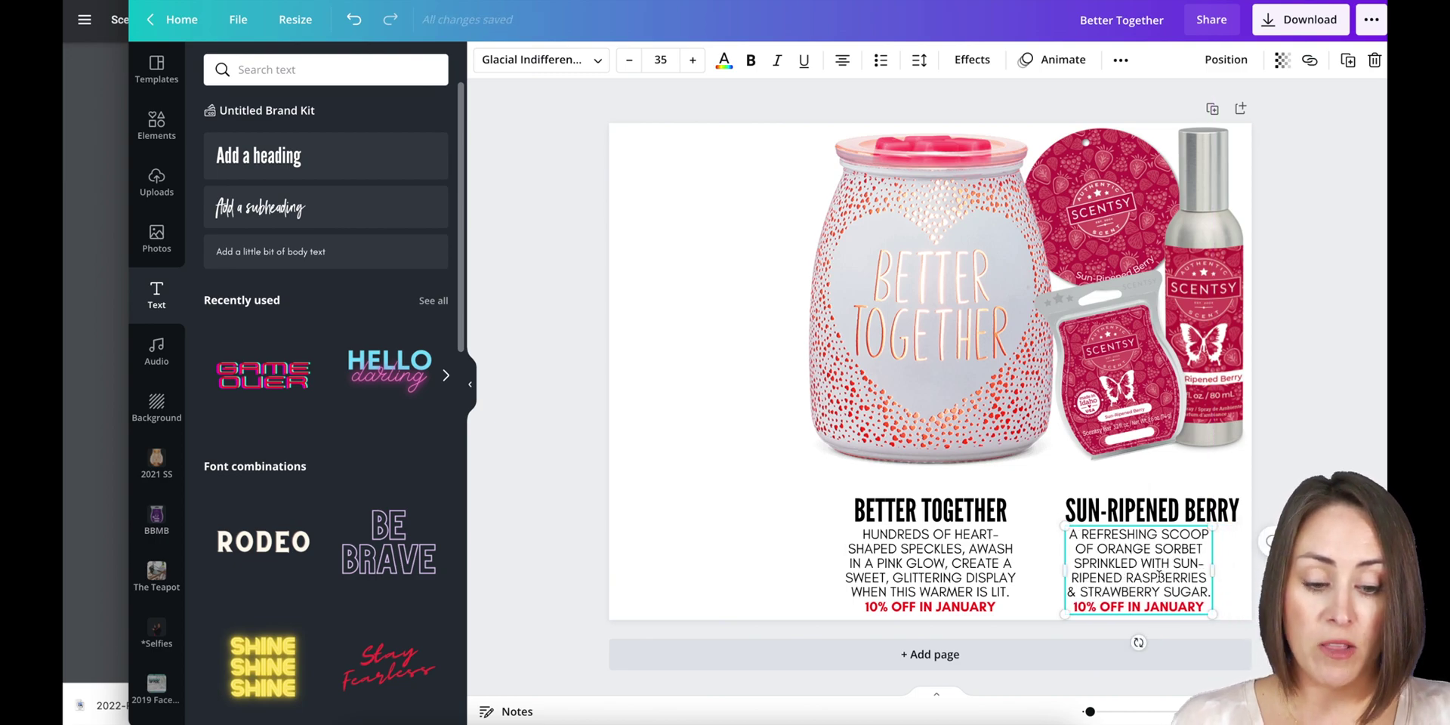
click(1004, 579)
drag(1081, 566, 1095, 571)
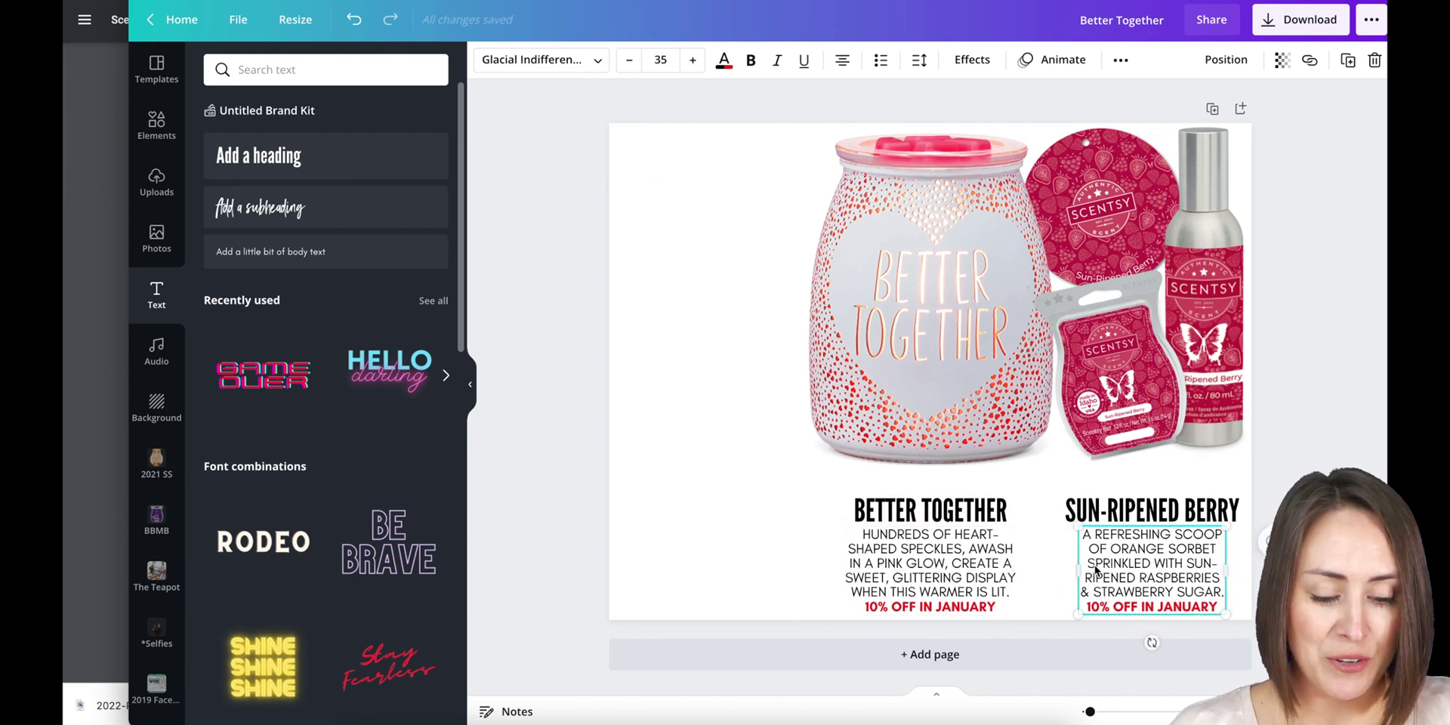
- Enlarge the warmer, scent circle and room spray images and reposition the wax bar in front, filling the space above the headings
click(977, 328)
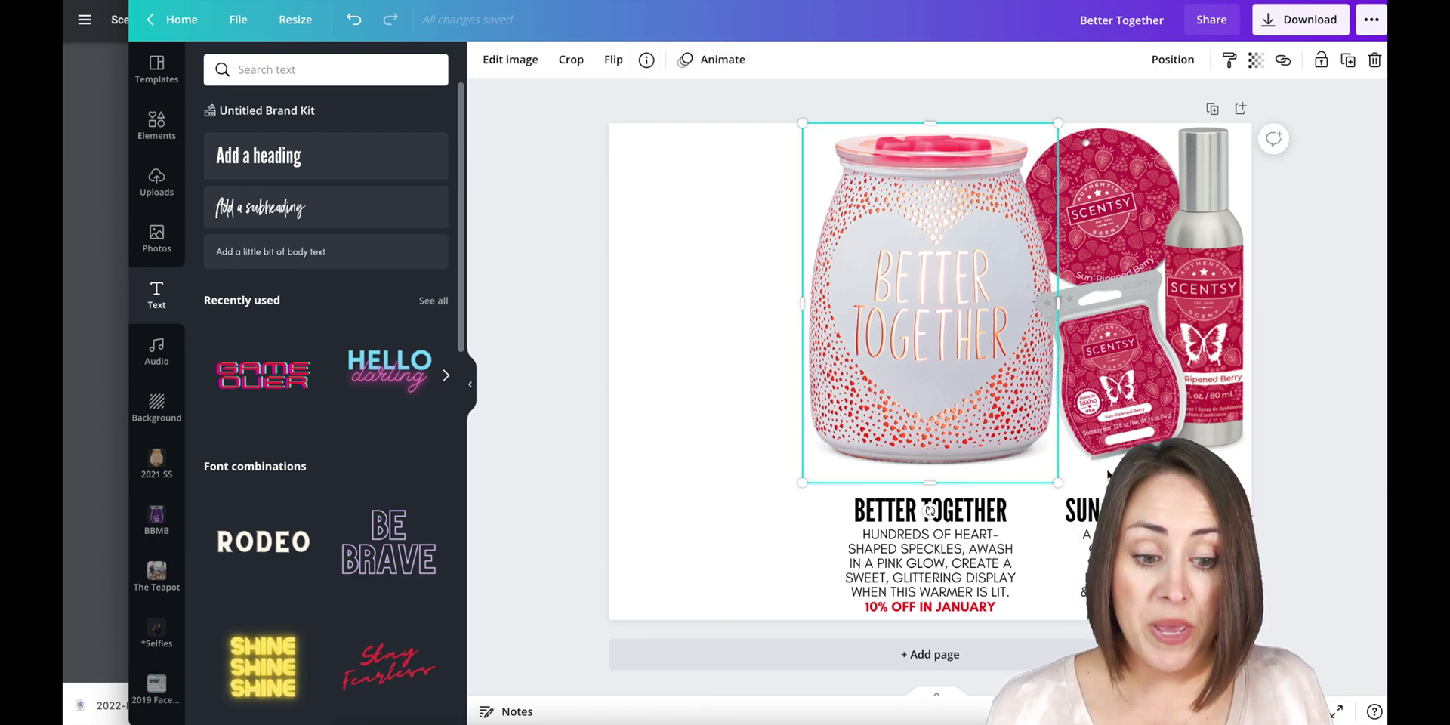
drag(1065, 487, 1069, 511)
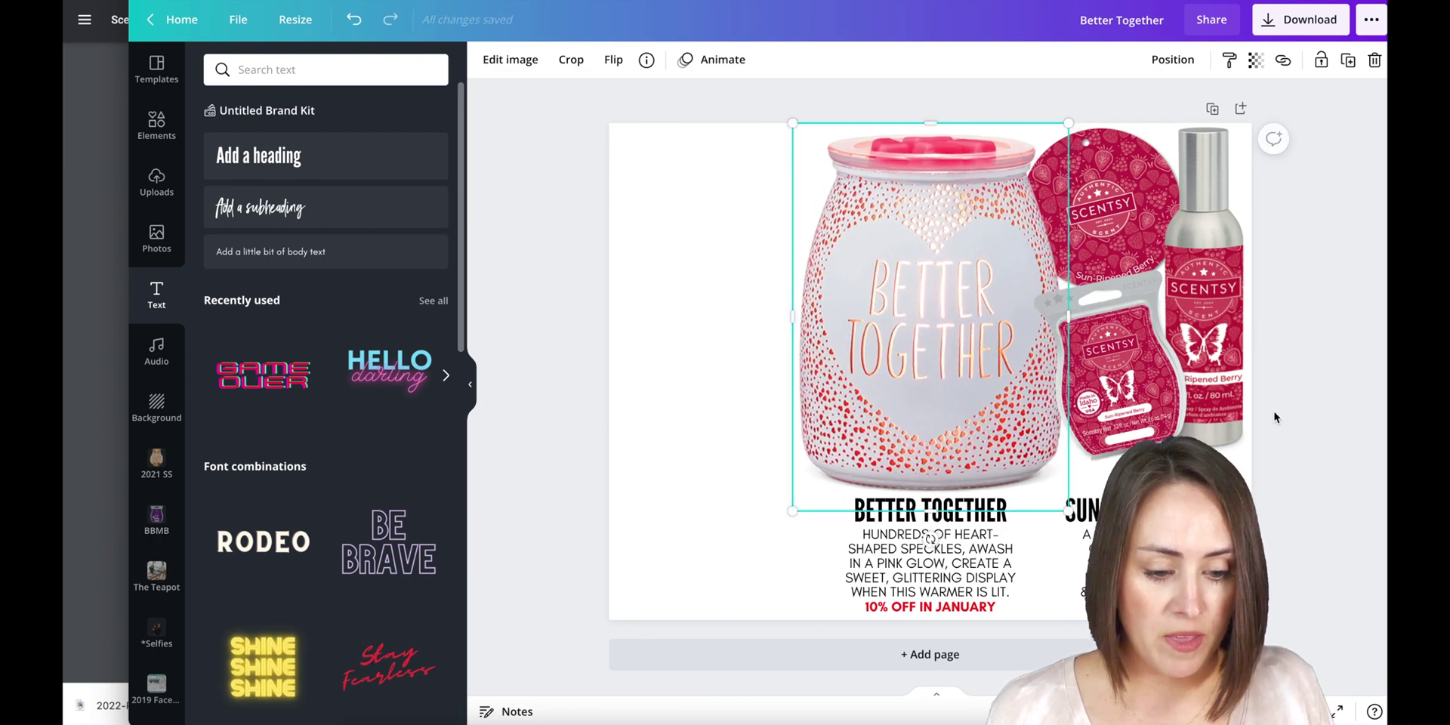
drag(1113, 431, 1086, 460)
click(1142, 260)
drag(1032, 320, 1009, 362)
click(1200, 227)
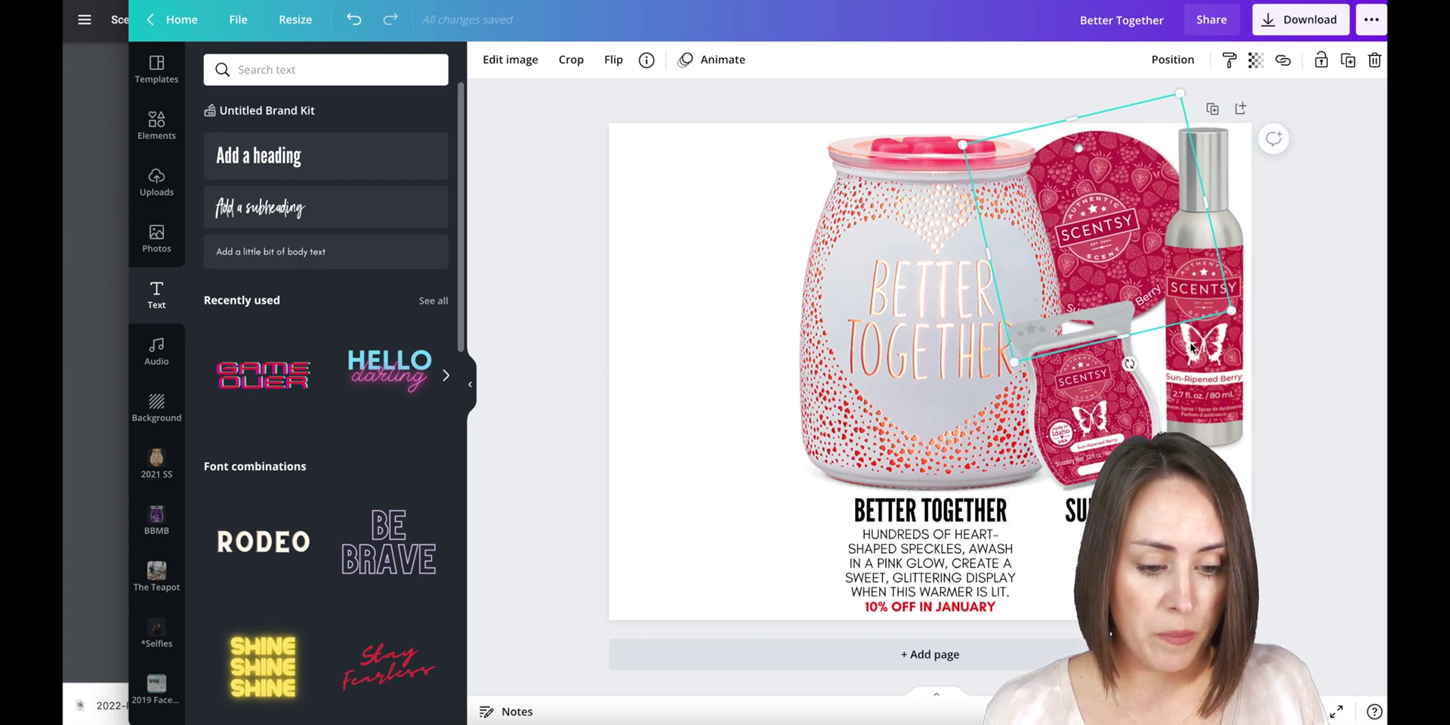
drag(1163, 453, 1142, 495)
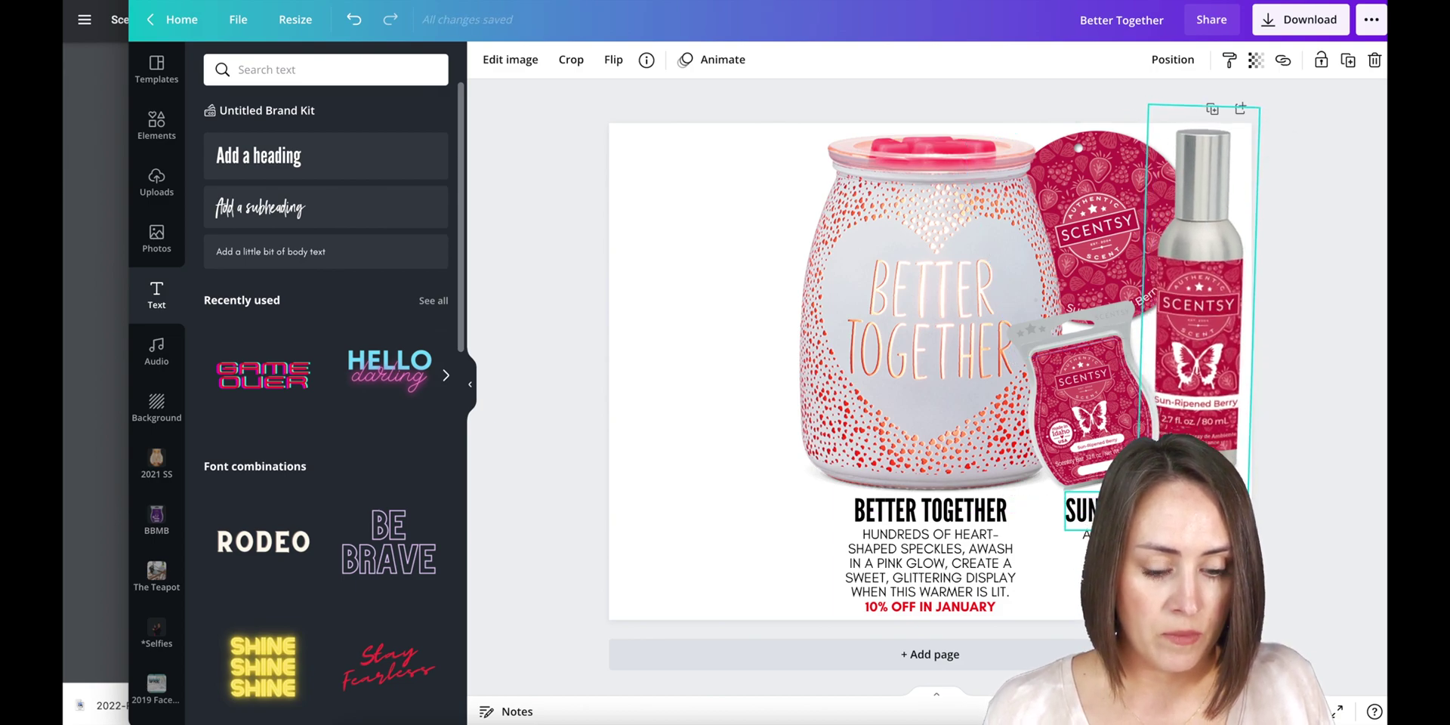
drag(1086, 372, 1091, 381)
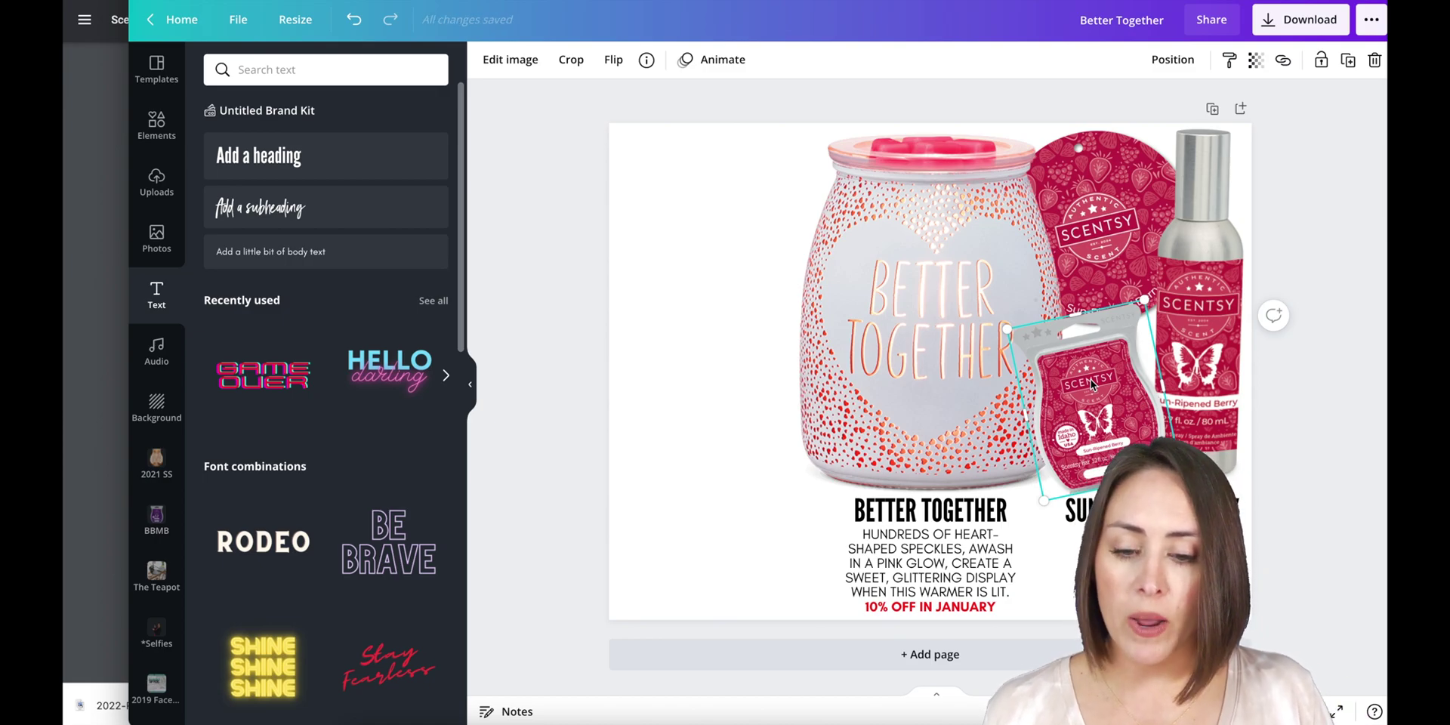
- Switch to the Scentsy Success site, close the flyer and search for "wax bars"
click(83, 242)
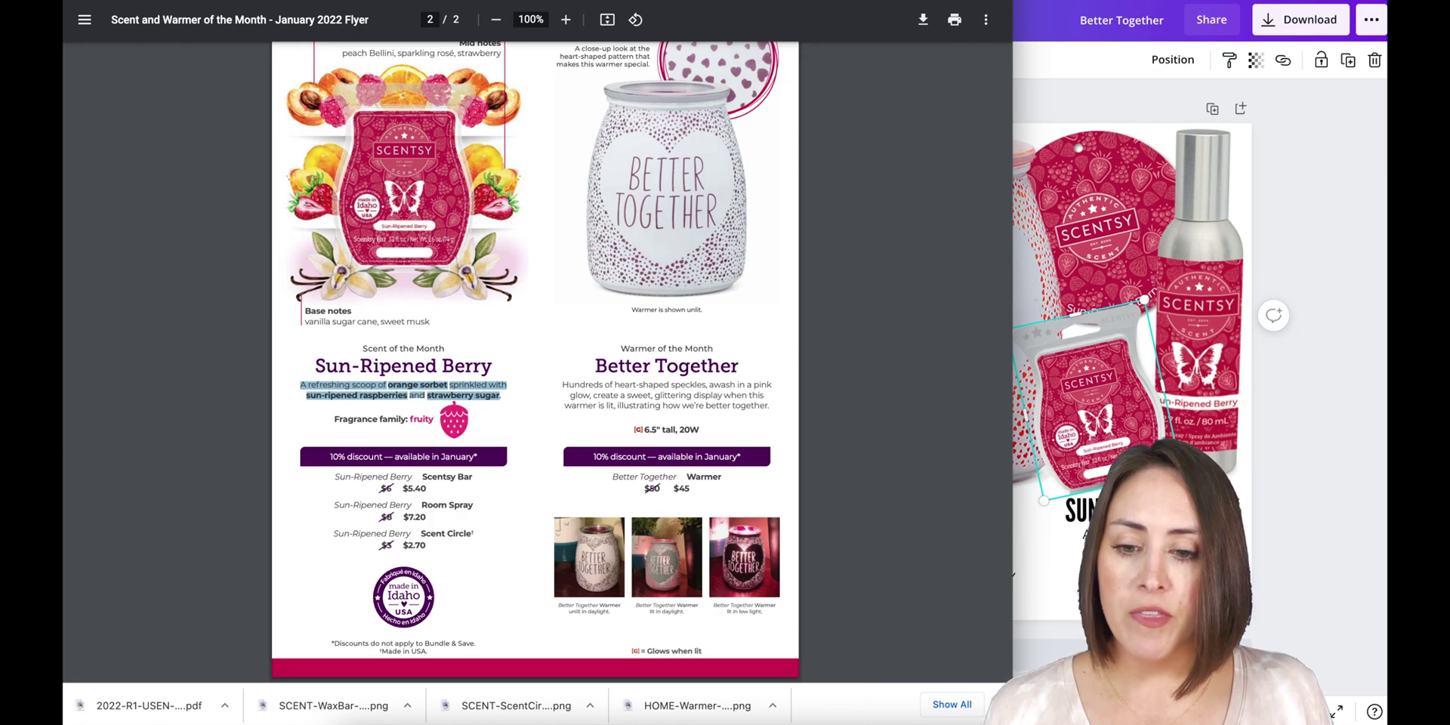
key(ctrl+w)
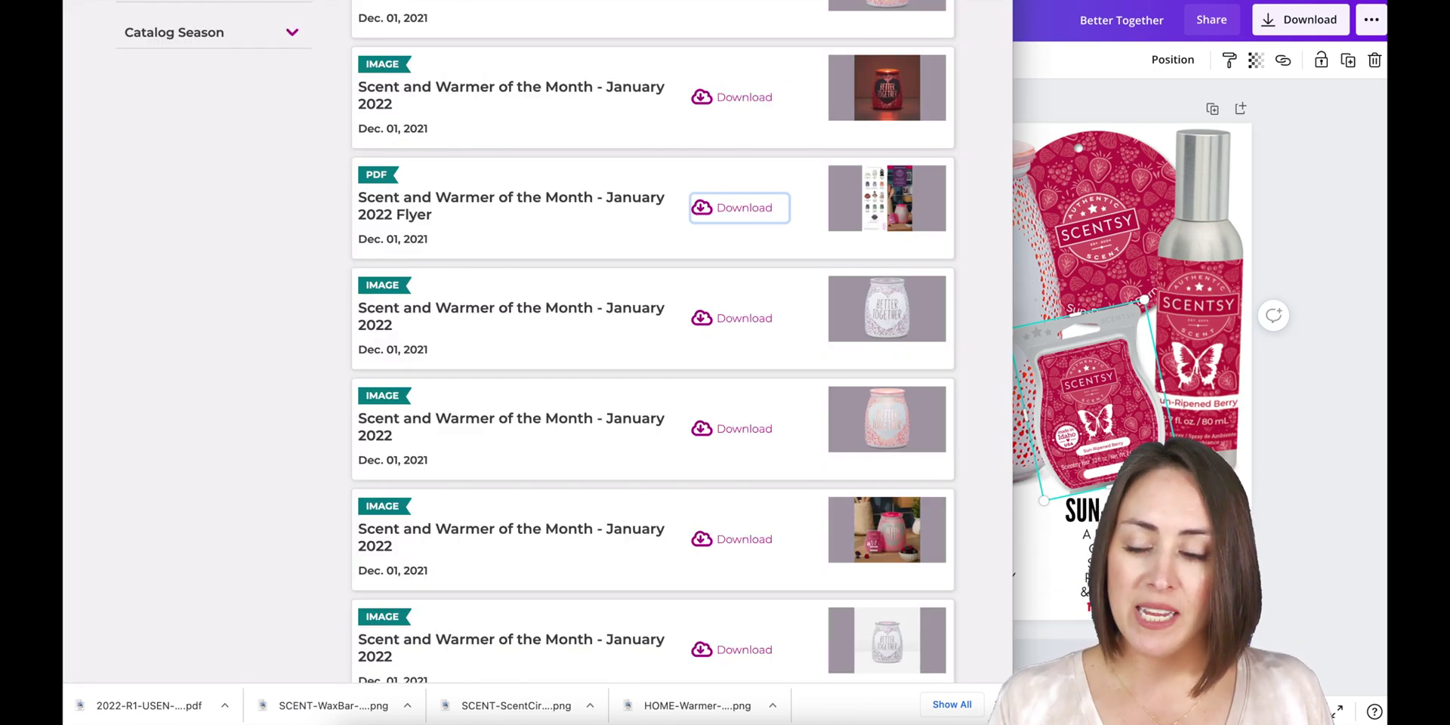
scroll(355, 204, up, 10)
click(458, 48)
key(ctrl+a)
text(wax d)
key(BackSpace)
text(bars)
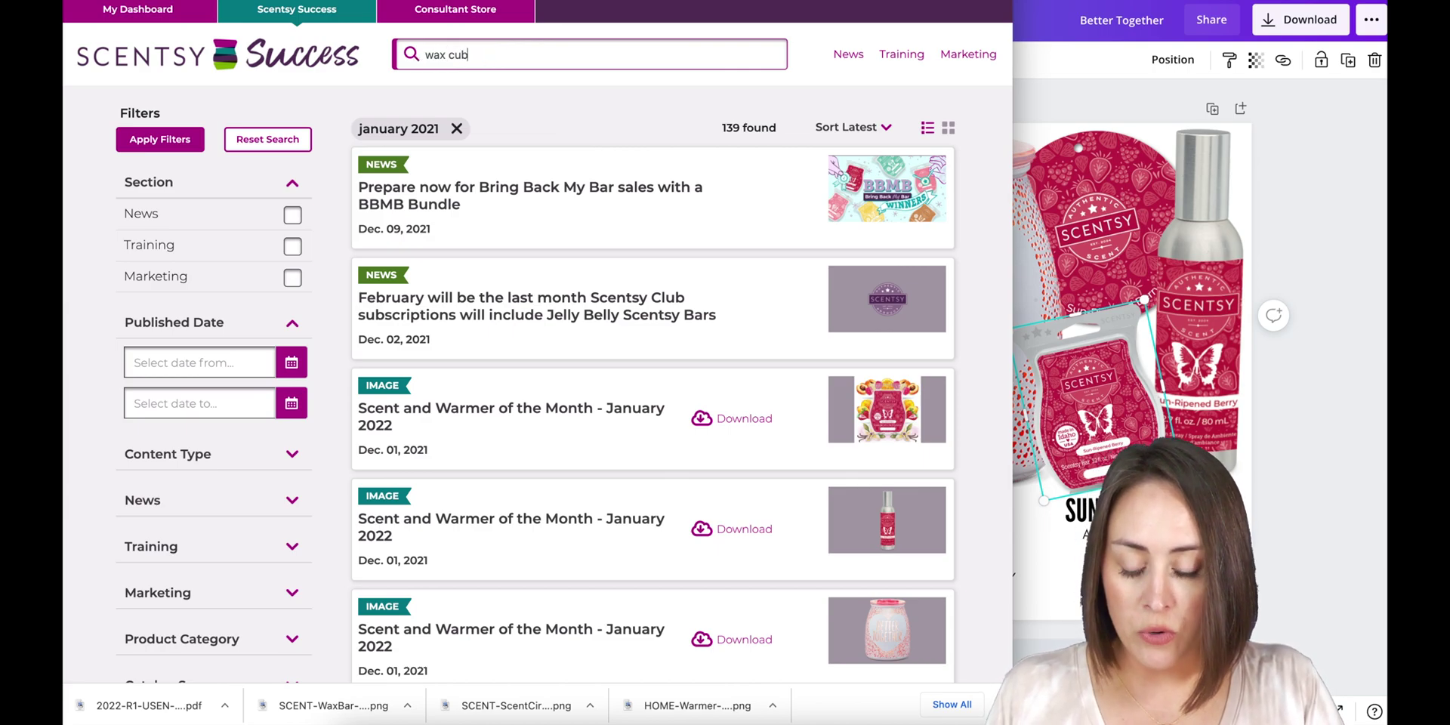
key(Return)
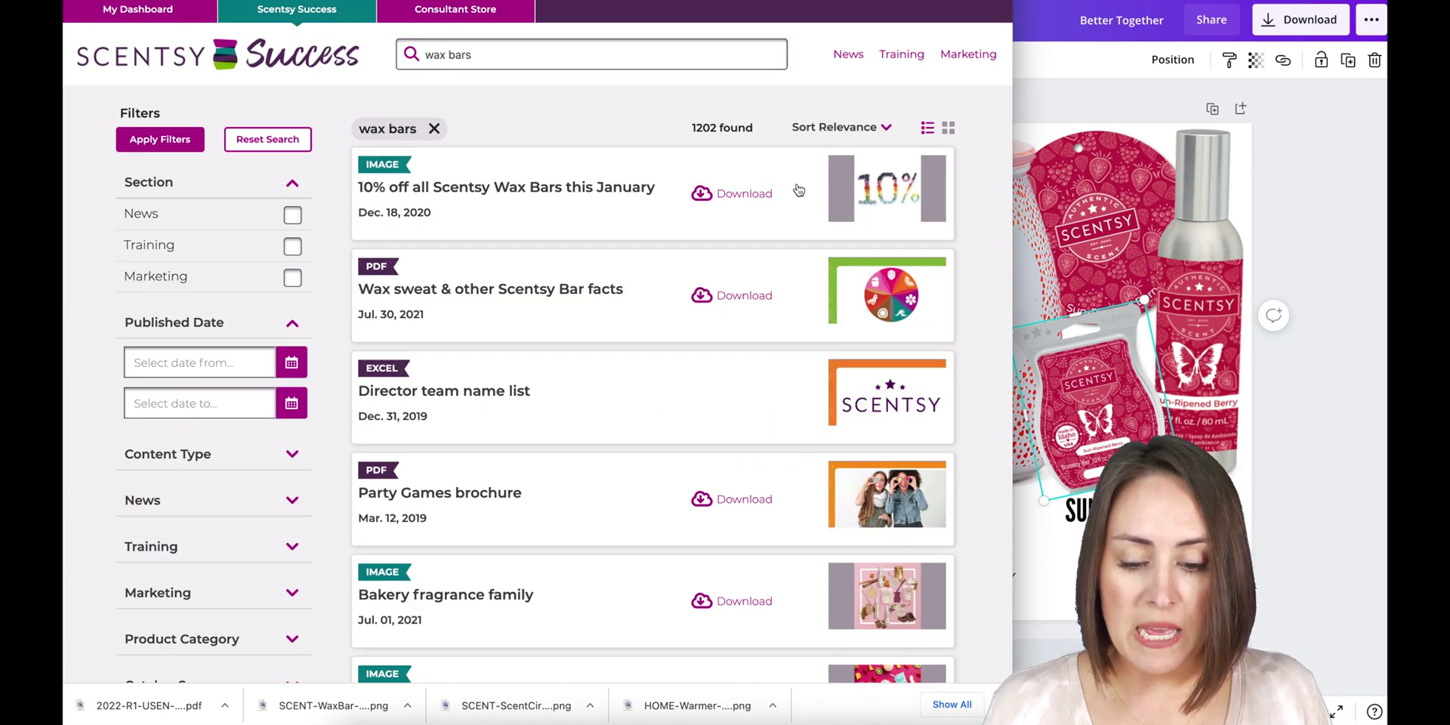
- Download the "10% off all Scentsy Wax Bars this January" image and add it to the Canva postcard
click(744, 195)
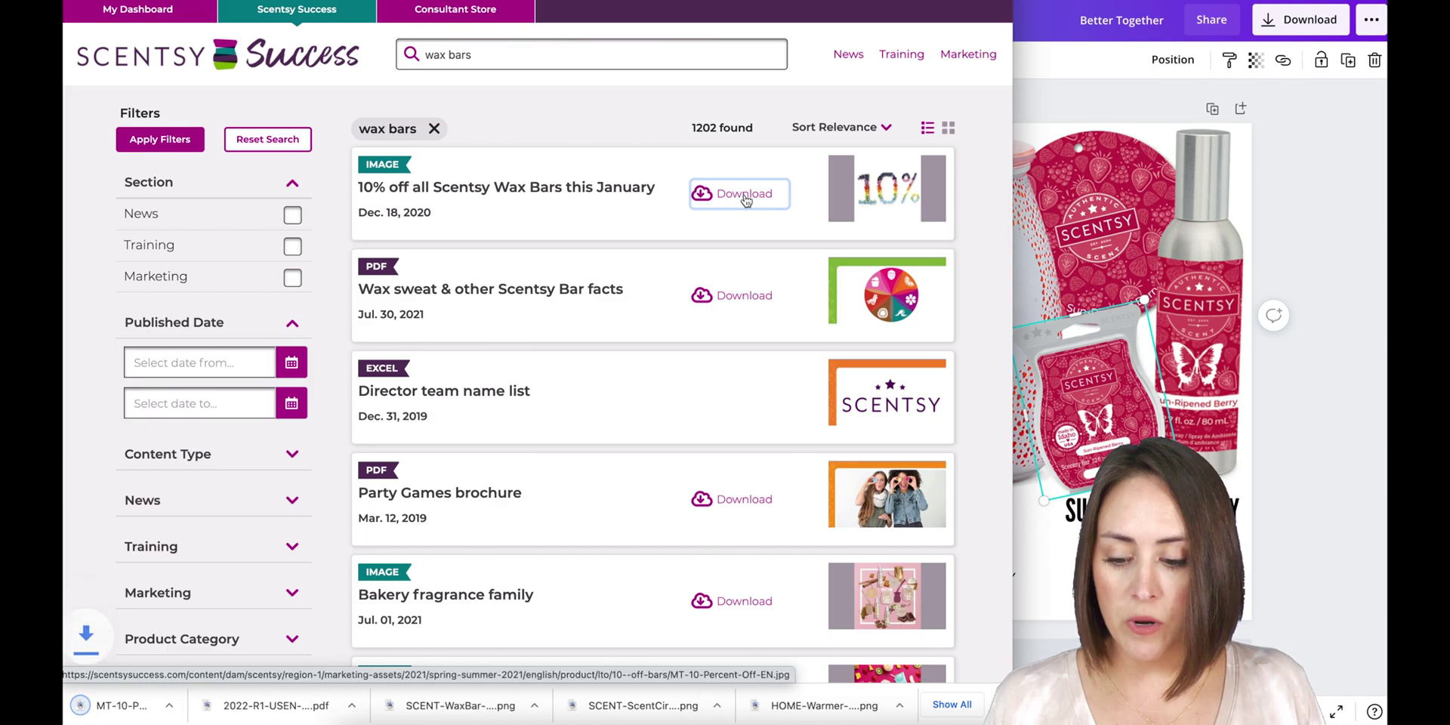
drag(119, 714, 380, 326)
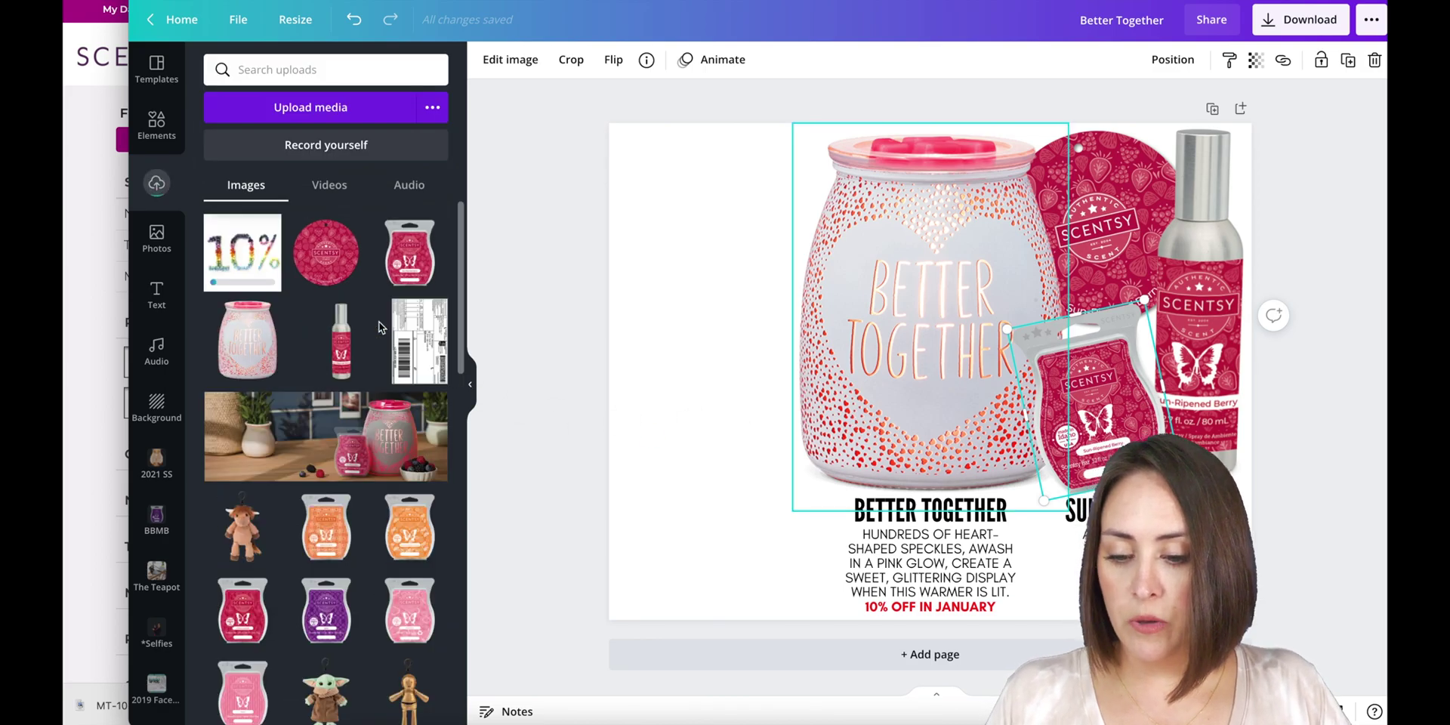
drag(893, 347, 764, 279)
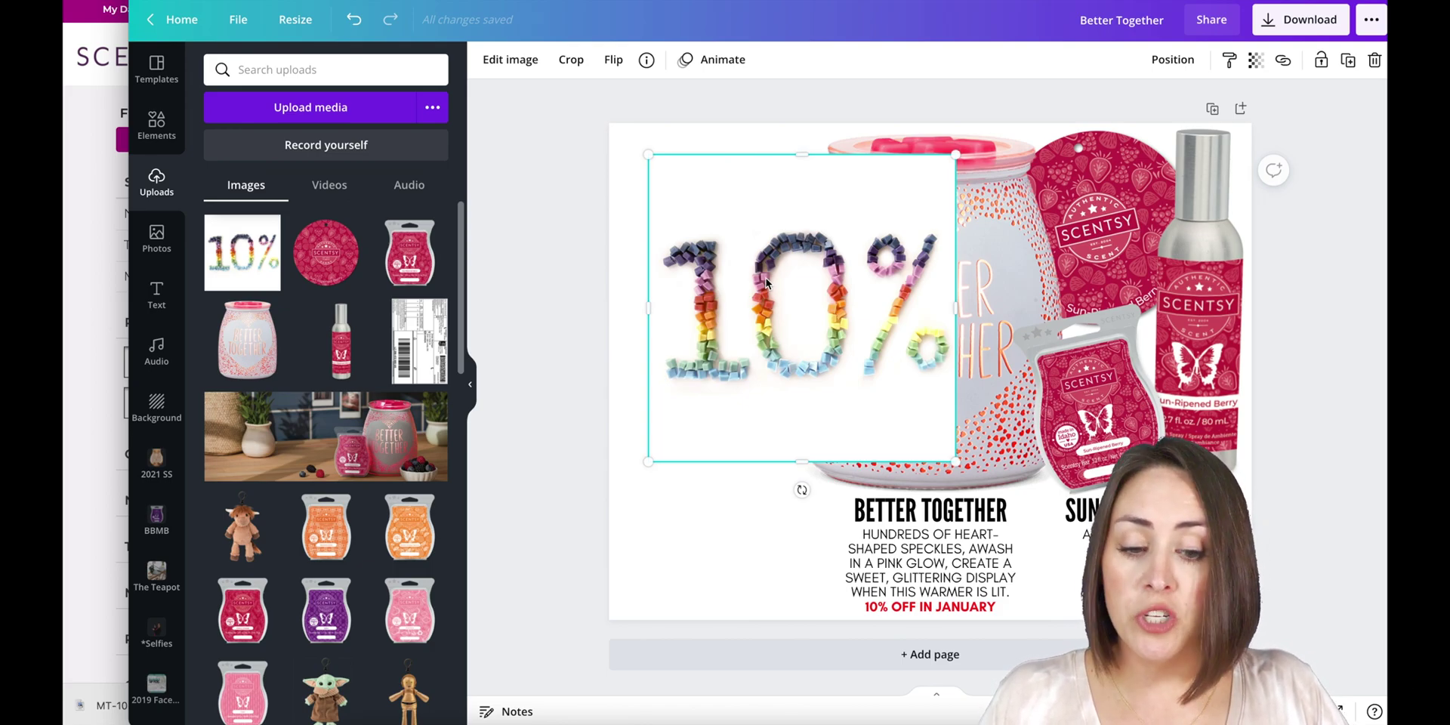
- Remove the 10% image's background and crop away its empty space above and below the characters
click(512, 62)
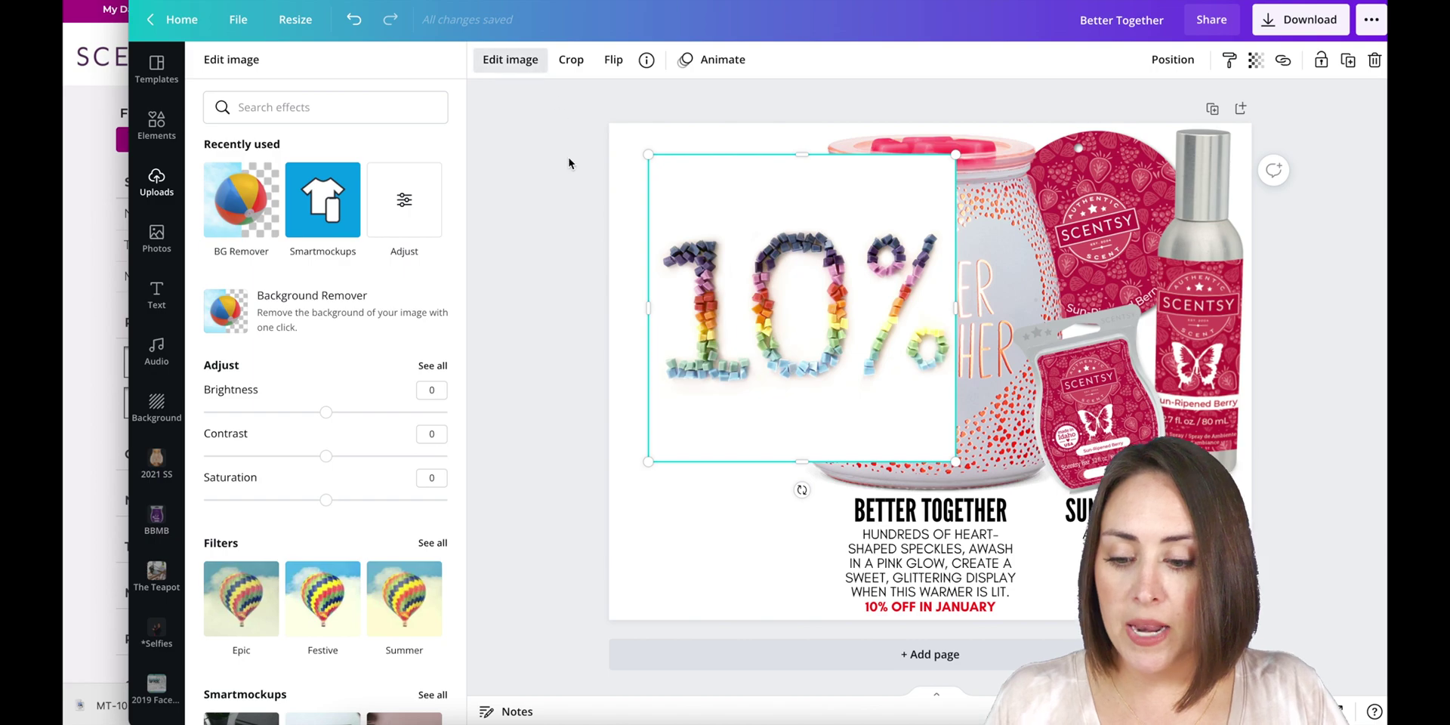
click(282, 318)
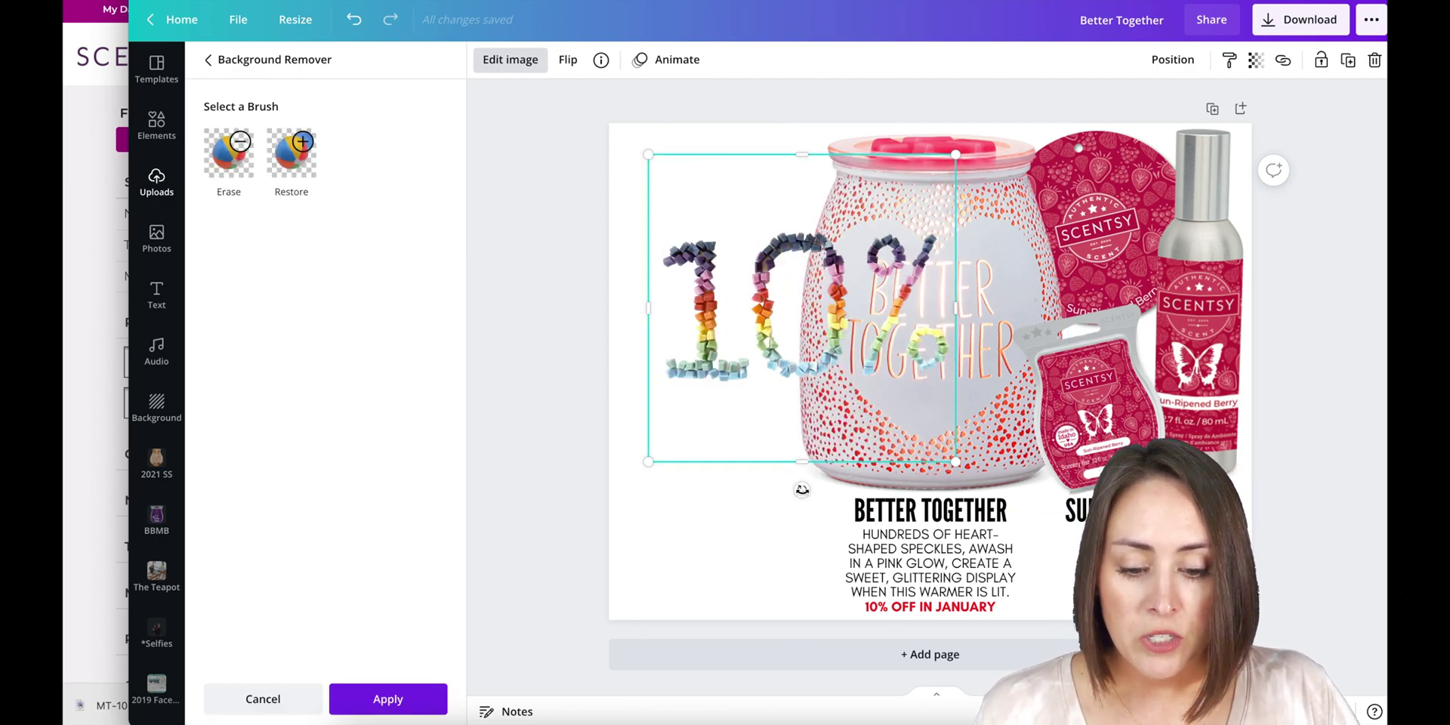
drag(768, 341, 741, 358)
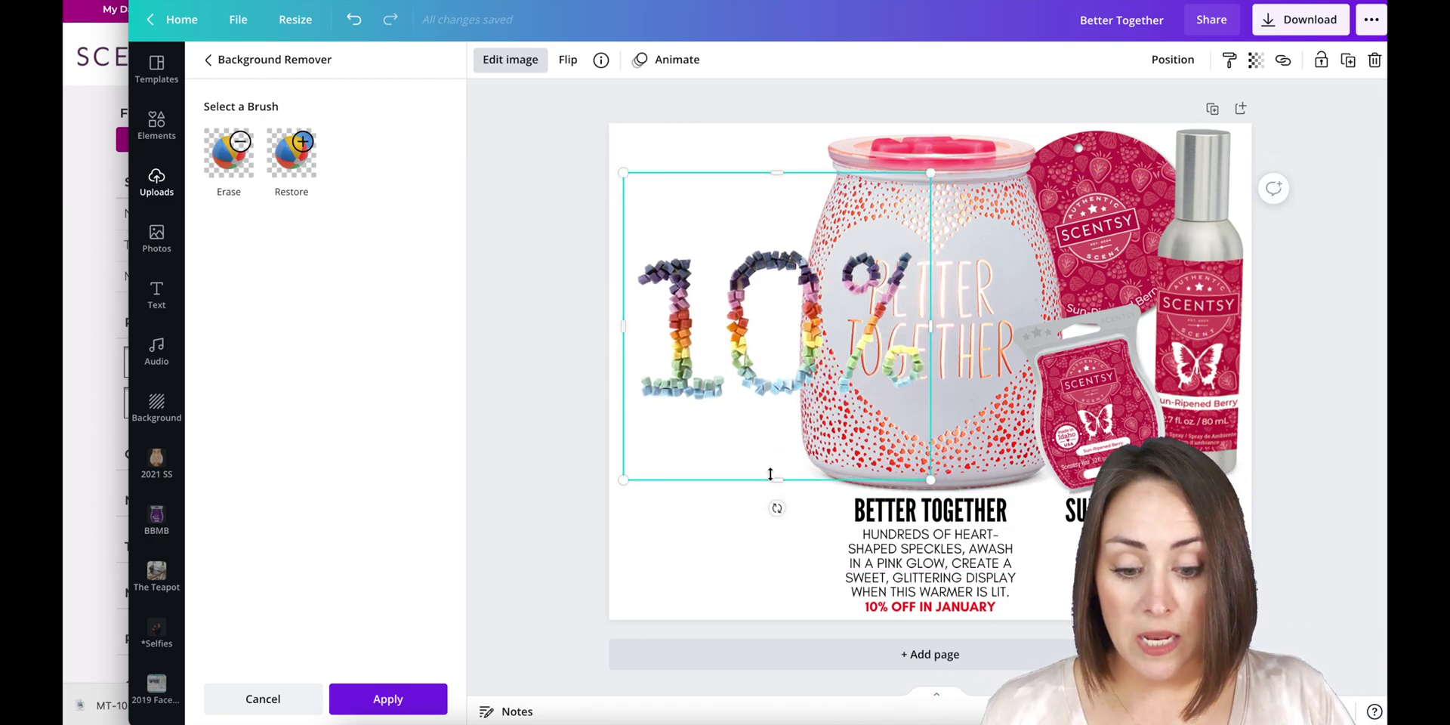
drag(771, 470, 770, 409)
drag(780, 172, 778, 244)
- Rotate the 10% graphic to read upward and enlarge it to fill the blank area beside the warmer
drag(778, 436, 703, 374)
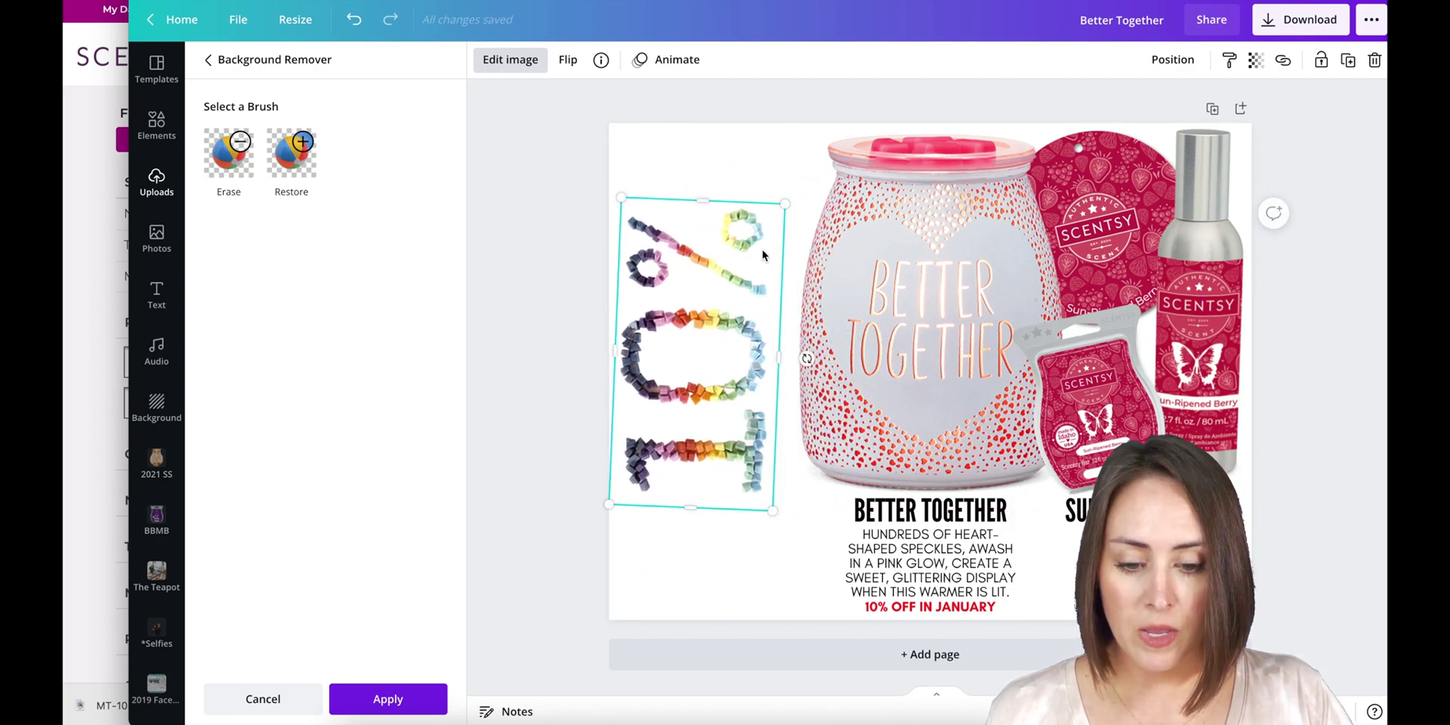
drag(778, 204, 827, 123)
drag(728, 259, 719, 263)
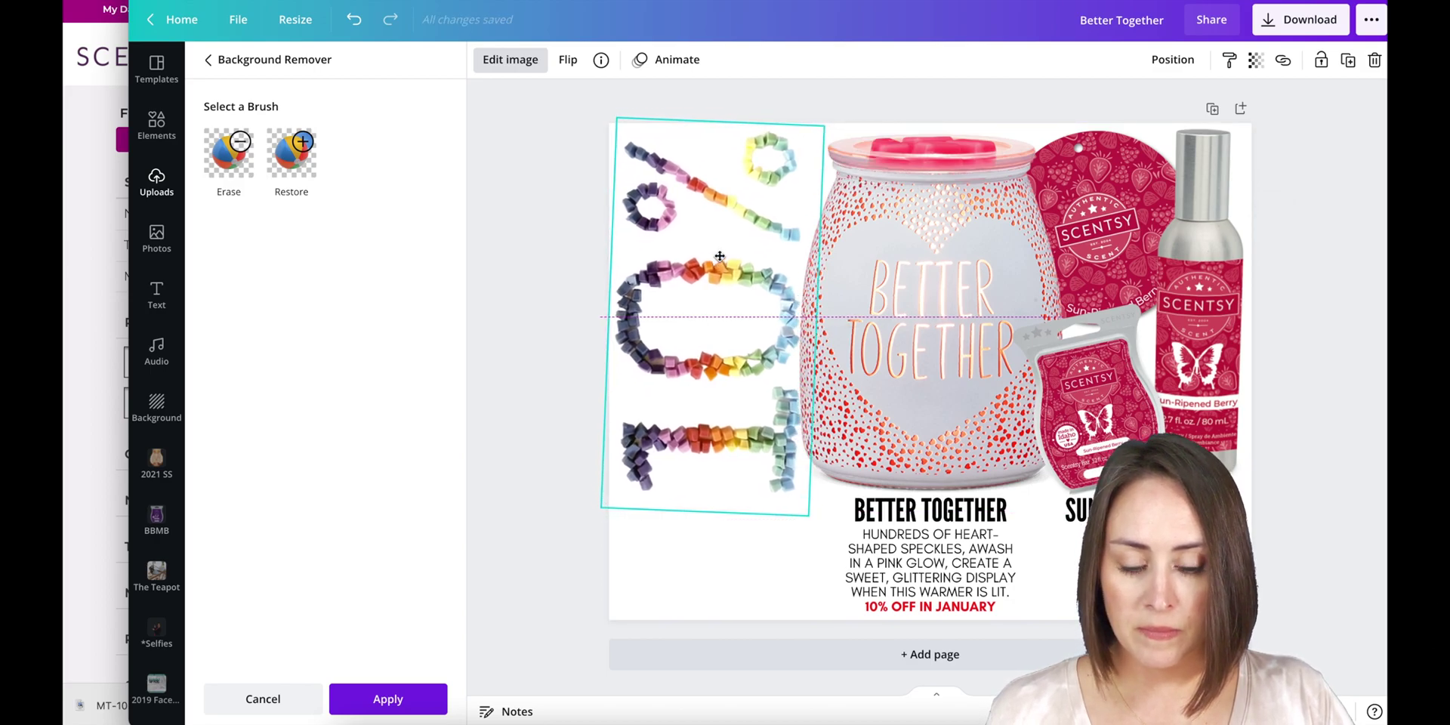
click(778, 600)
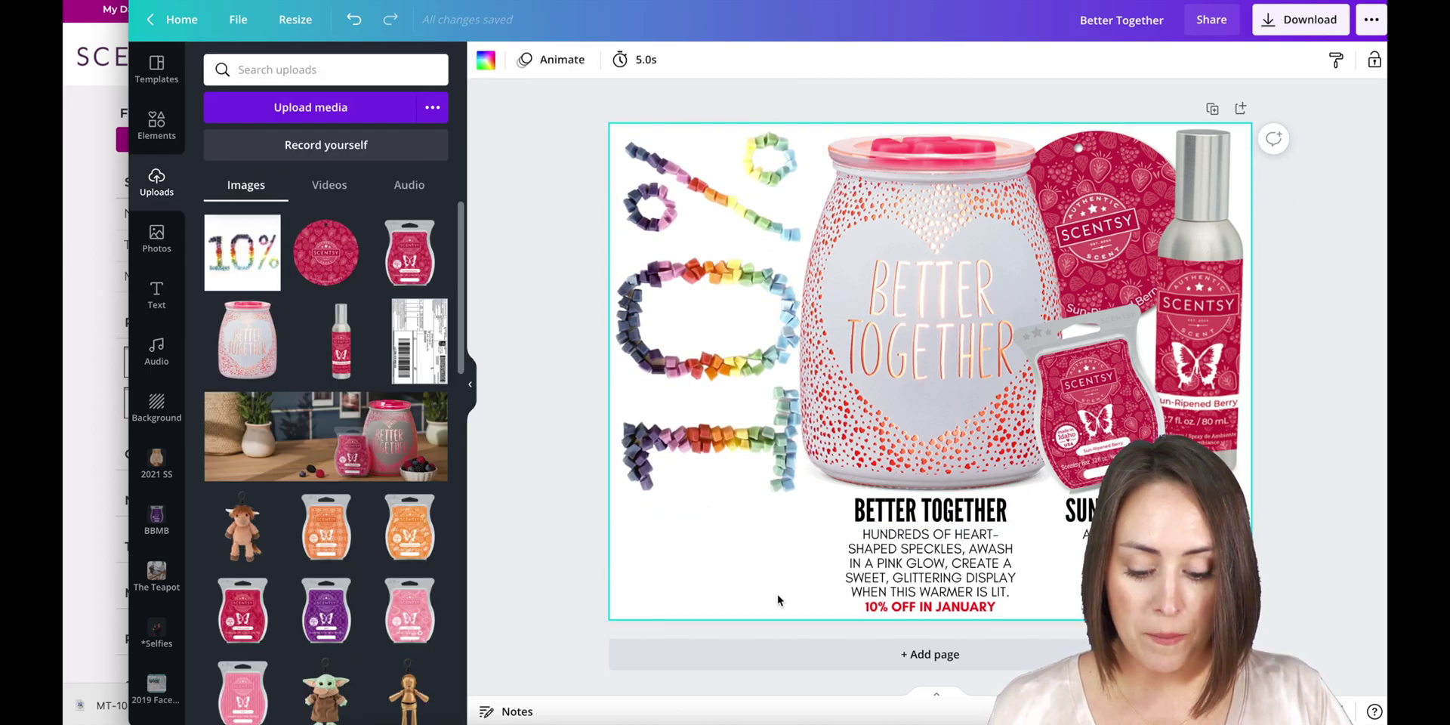
- Duplicate the BETTER TOGETHER heading with its description and place the copies beneath the 10% graphic
drag(878, 592, 922, 529)
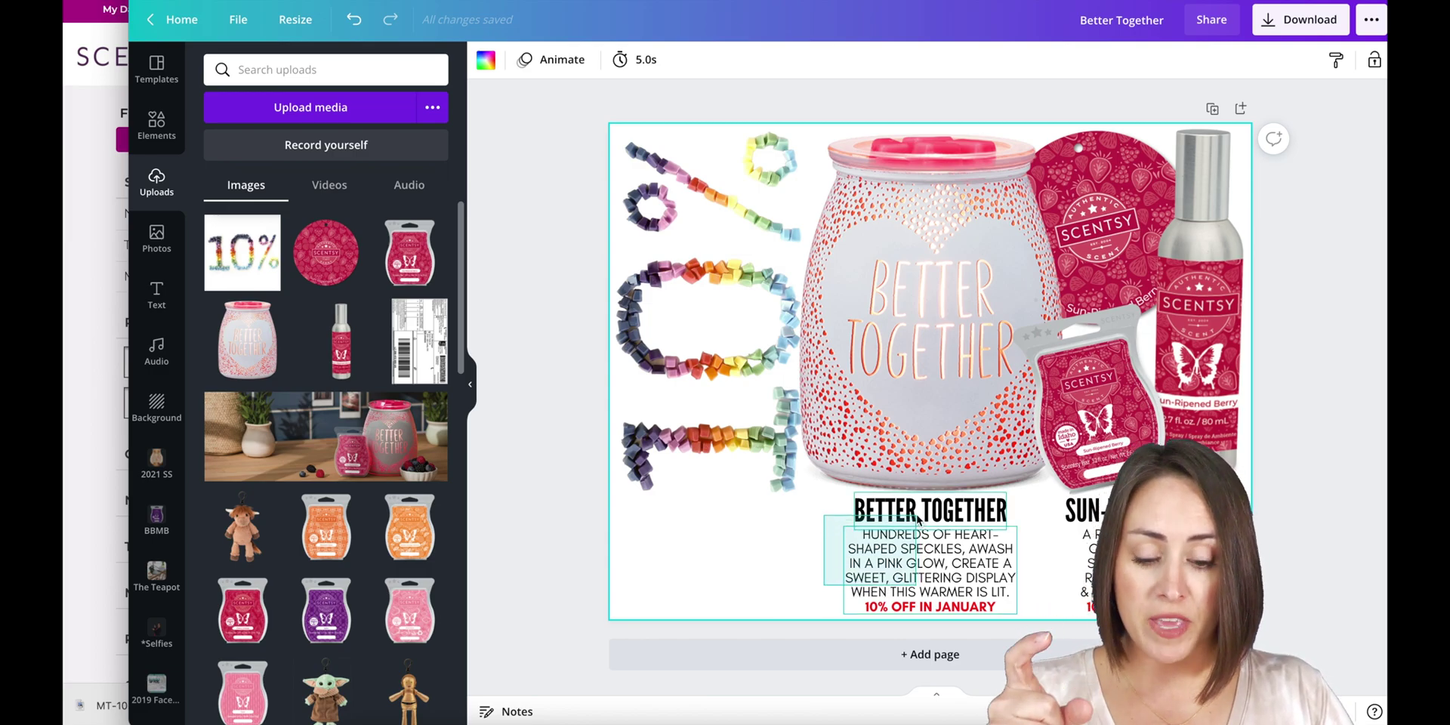
drag(918, 518, 918, 519)
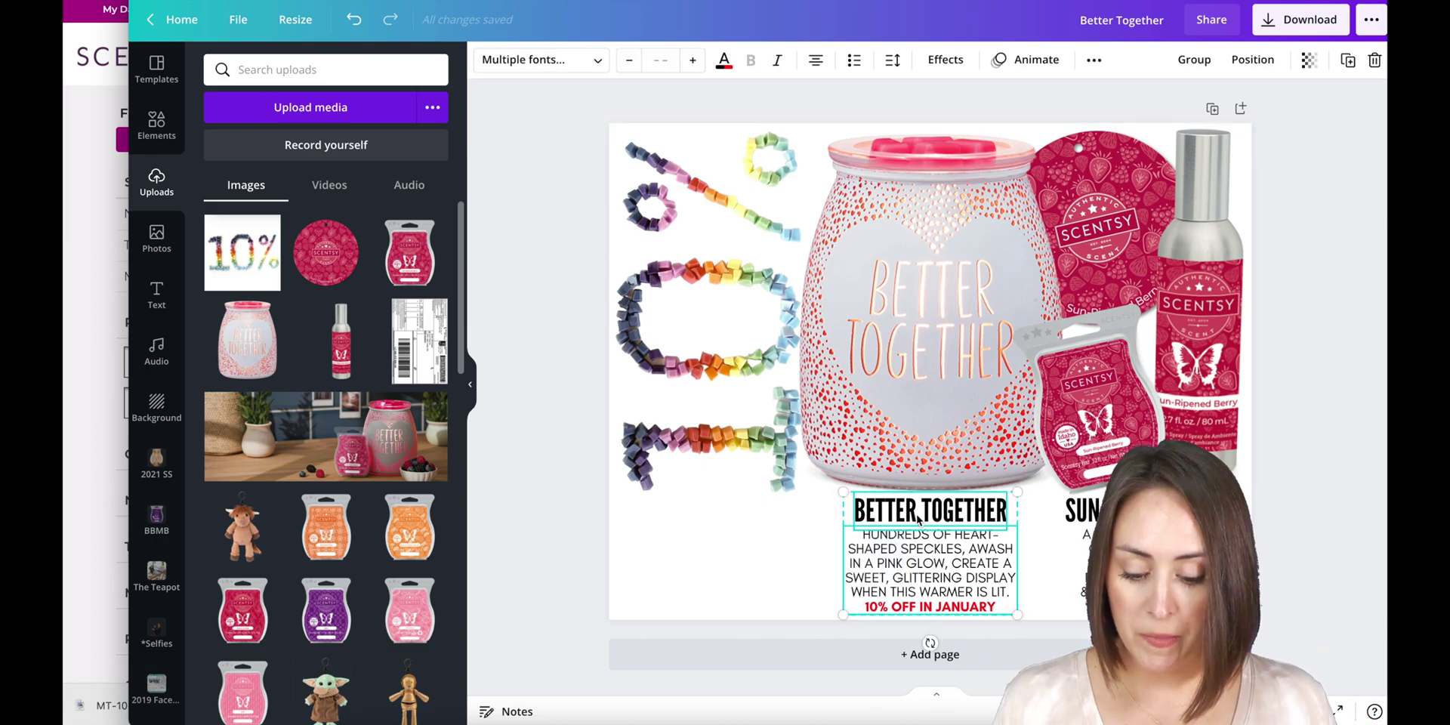
key(ctrl+d)
drag(942, 574, 716, 566)
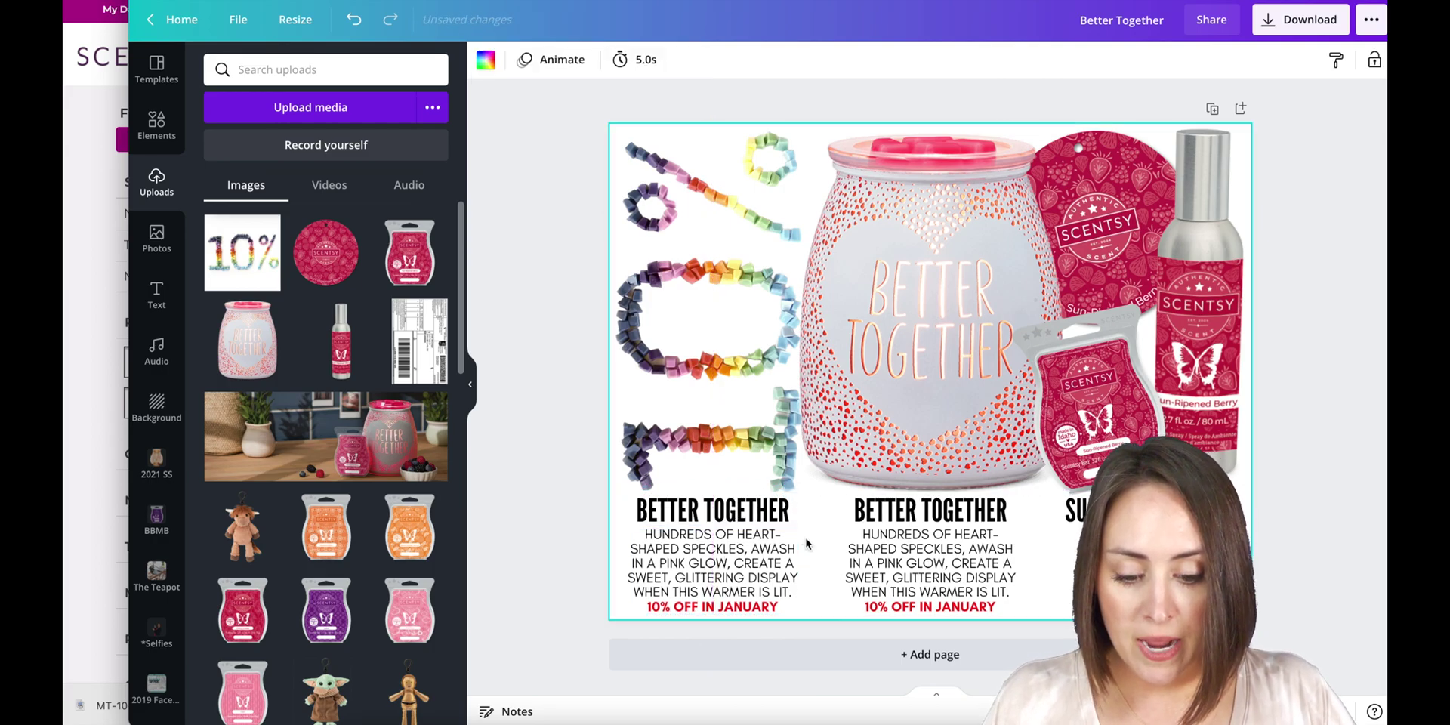
- Change the duplicated heading beneath the 10% graphic to "DO YOU LOVE A SALE?"
double_click(745, 518)
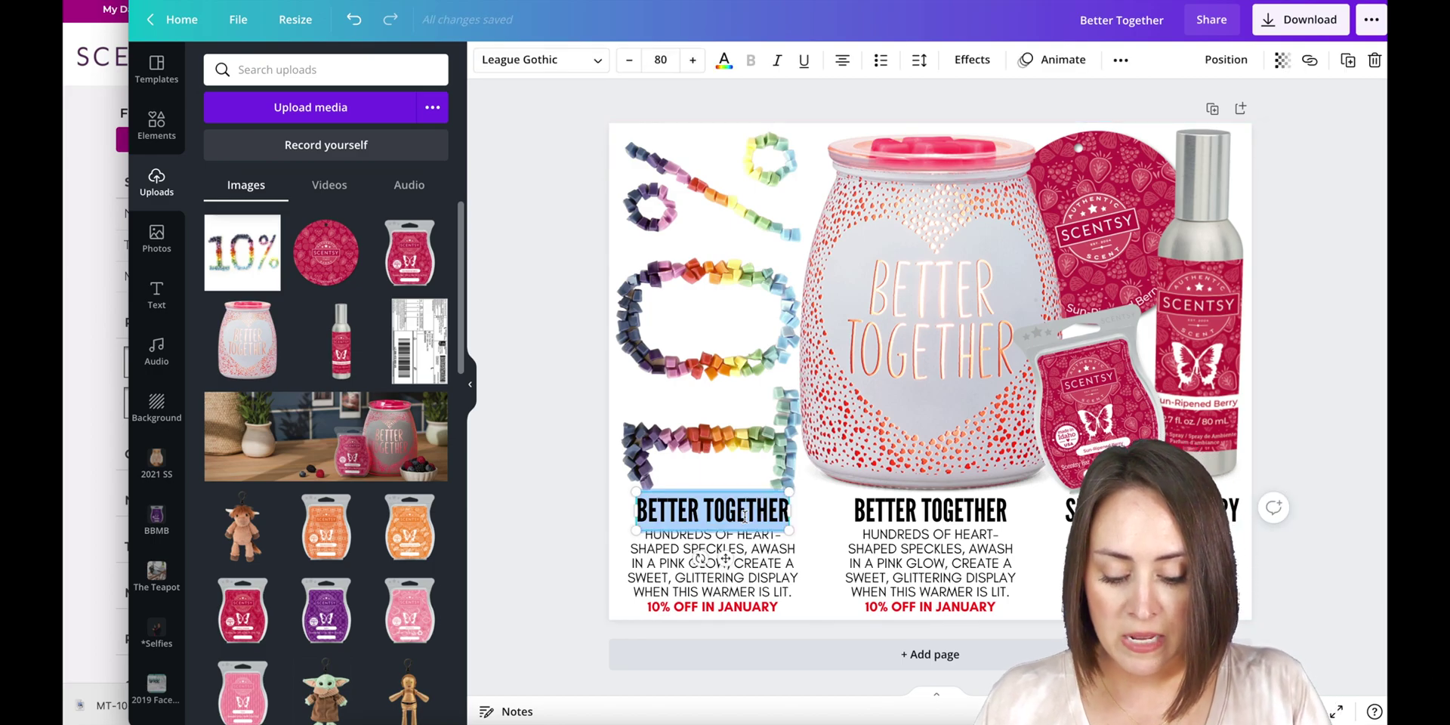
text(DO YOU LOVE A SALE?)
click(786, 604)
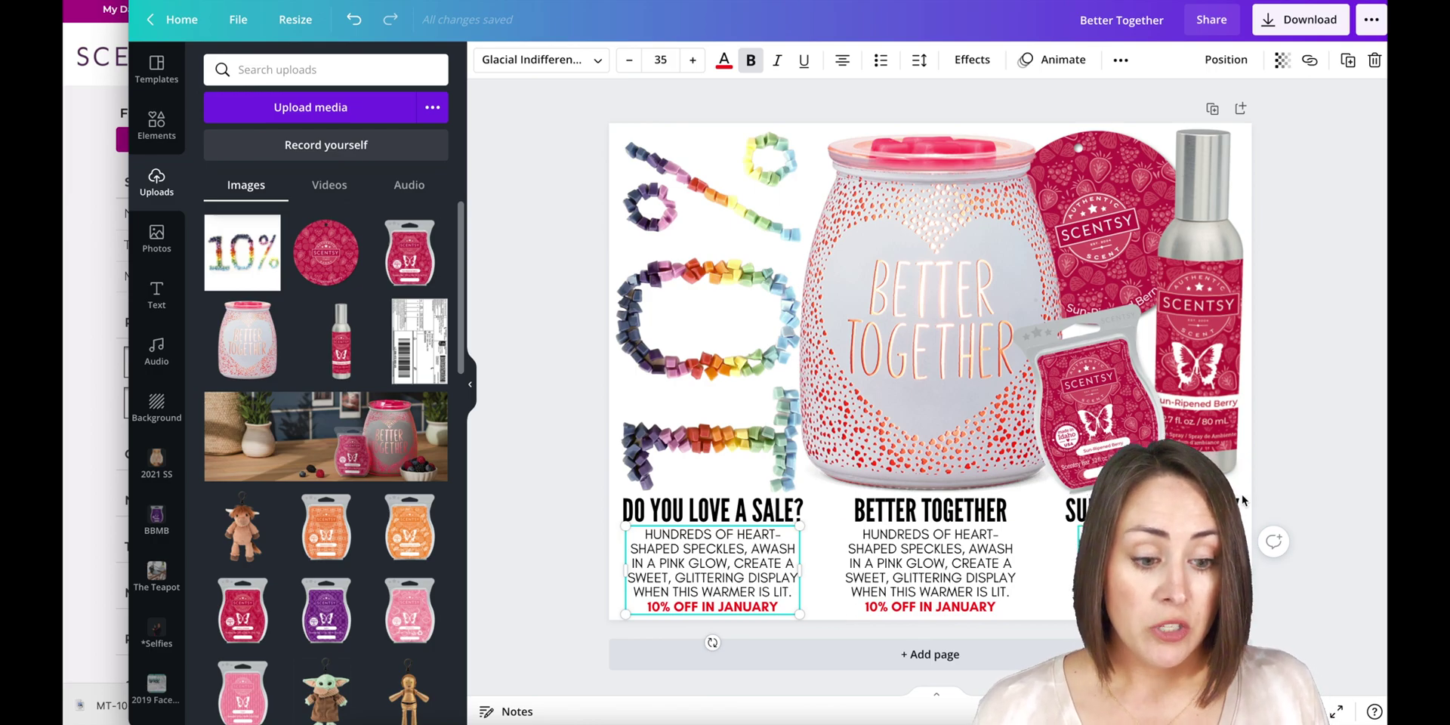
click(1335, 425)
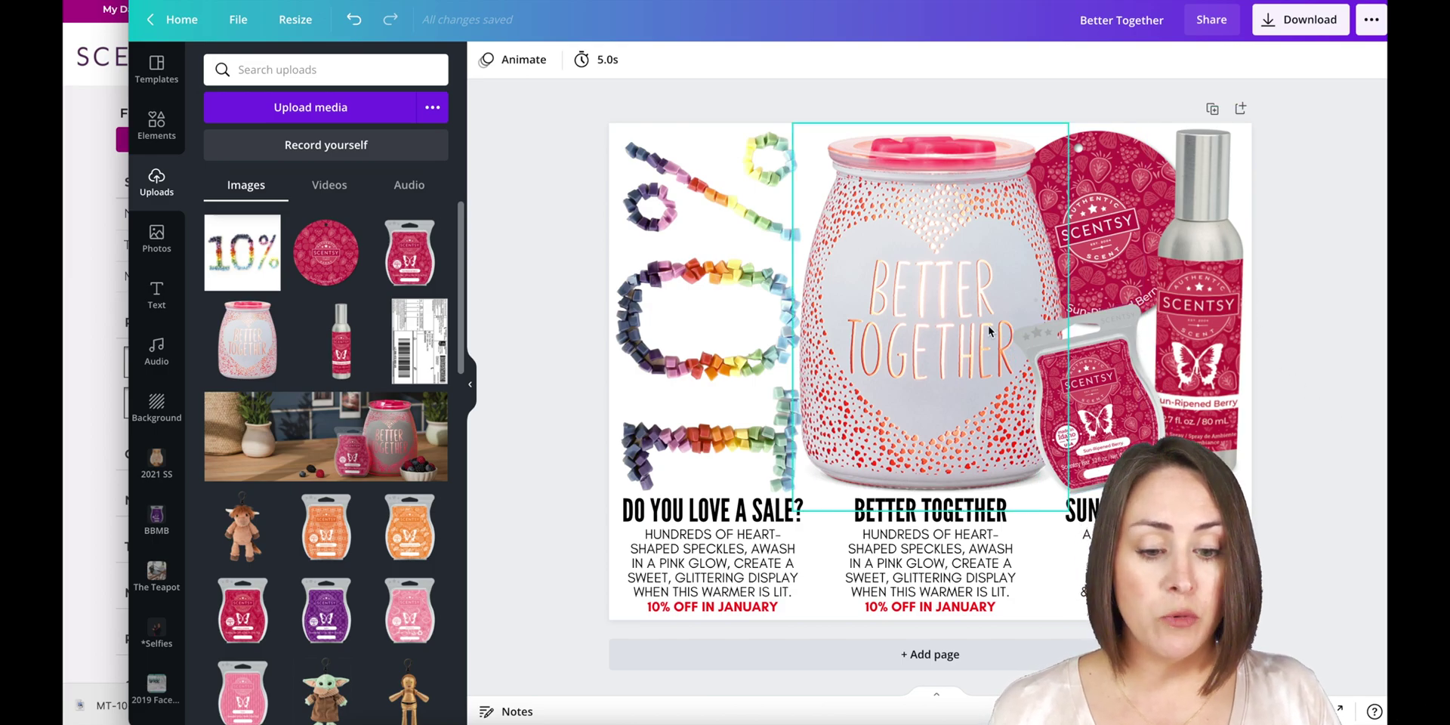
- Try to shift the warmer with its heading and description toward the 10% graphic and widen the scent description
drag(944, 332, 922, 328)
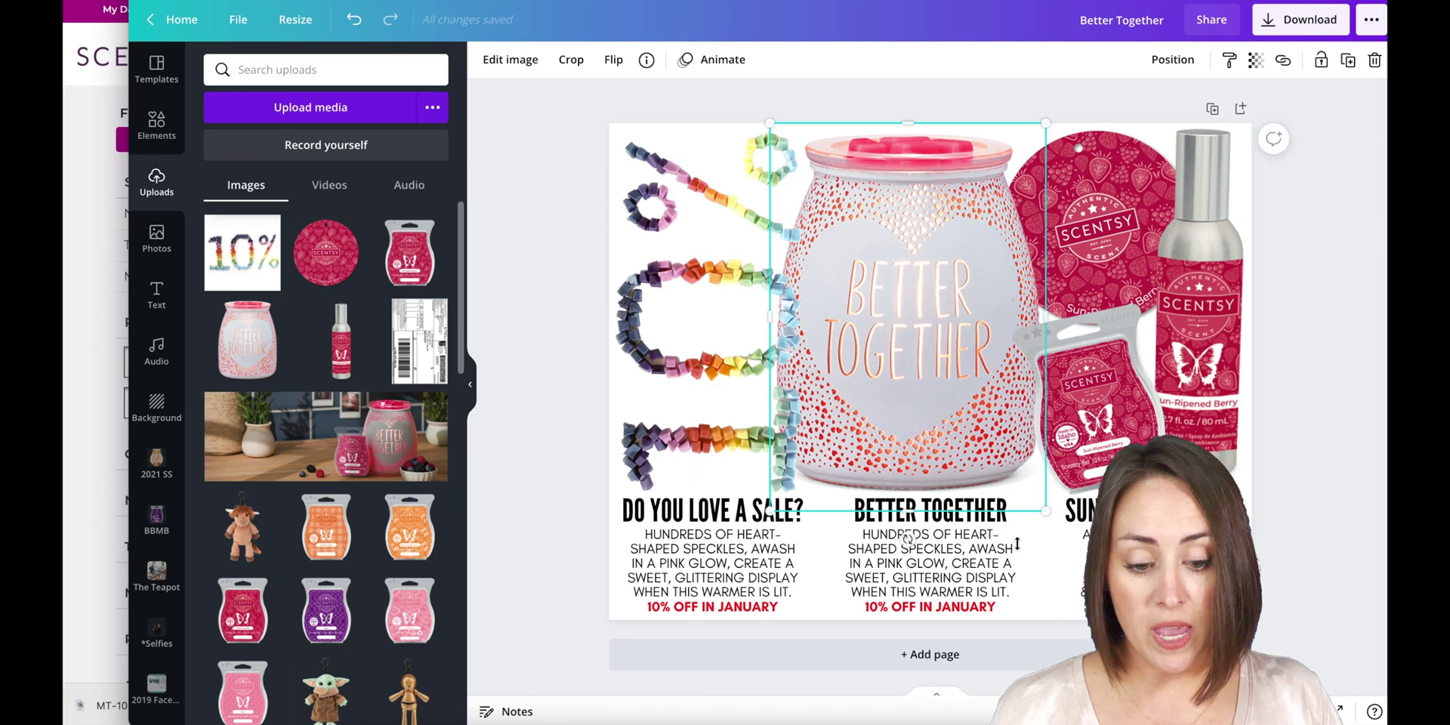
click(967, 524)
drag(967, 524, 932, 560)
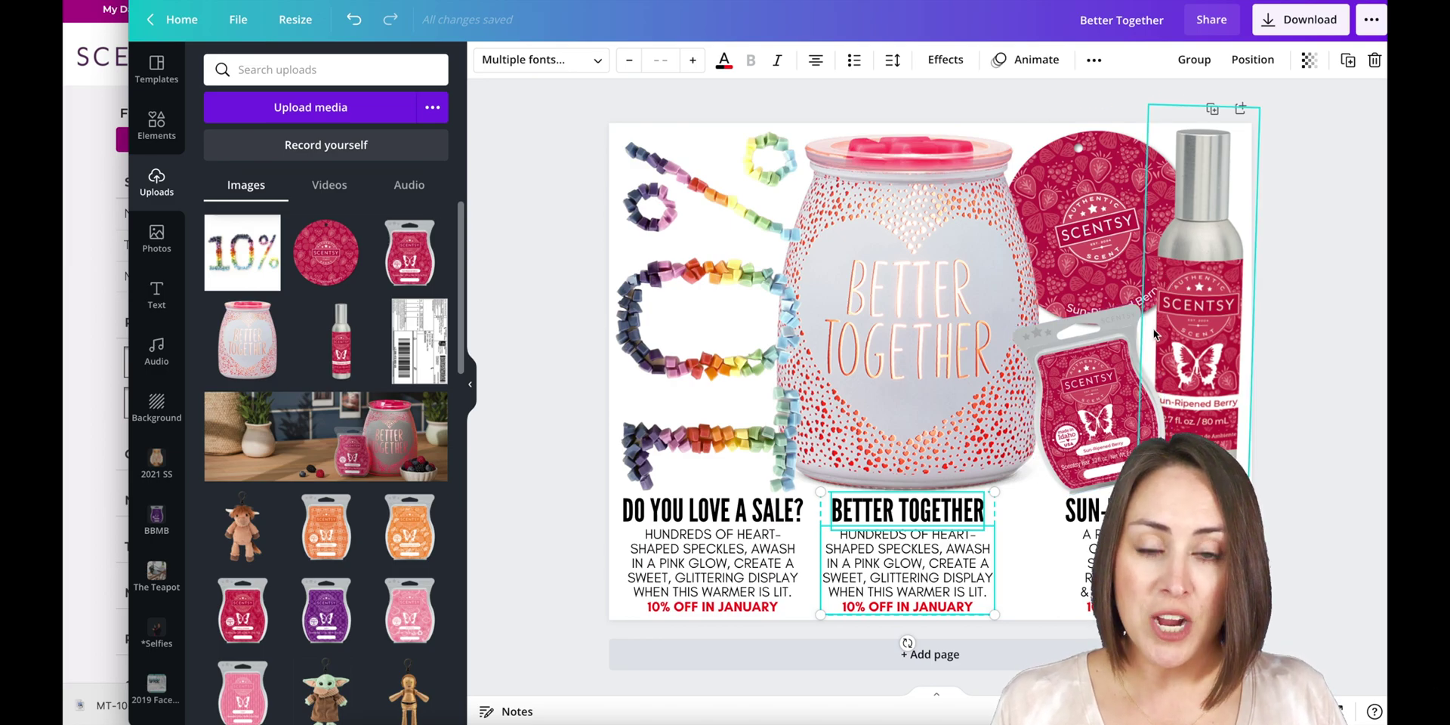
click(1078, 566)
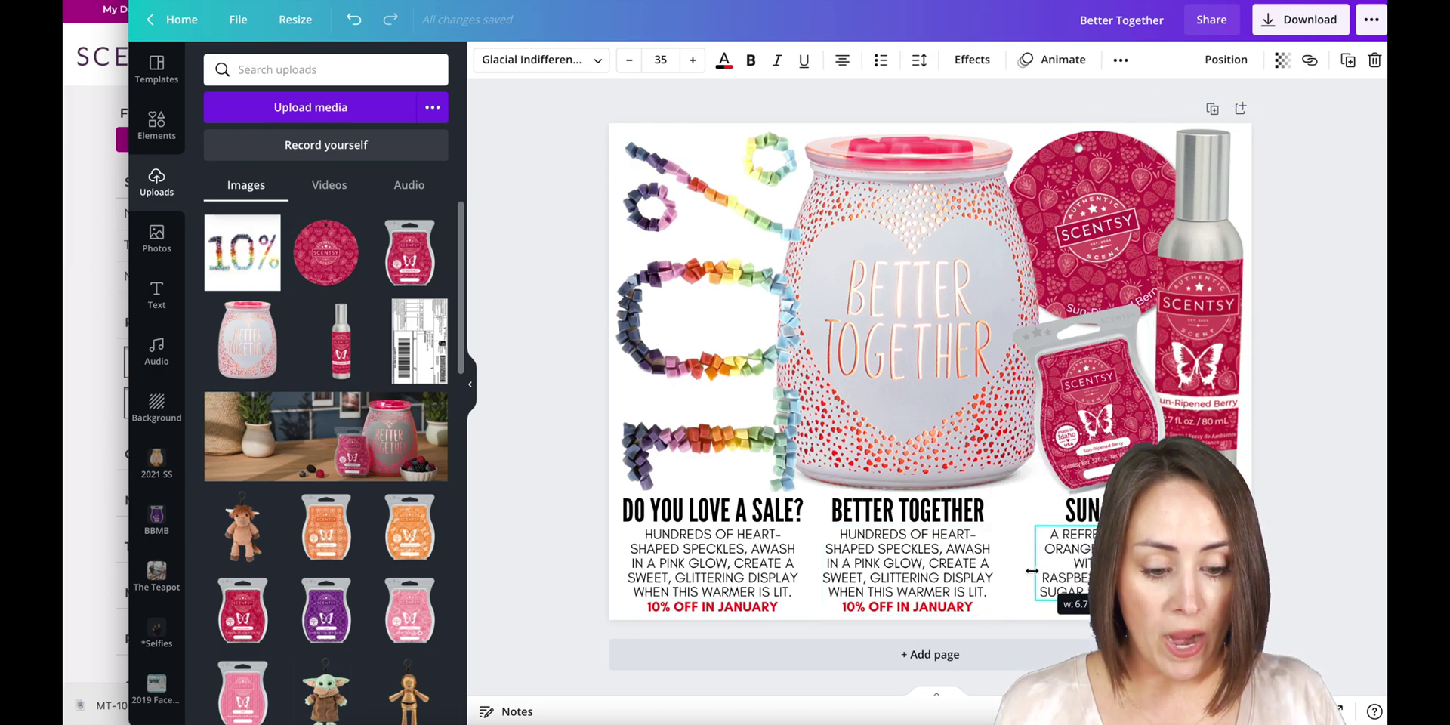
drag(1031, 571, 1073, 570)
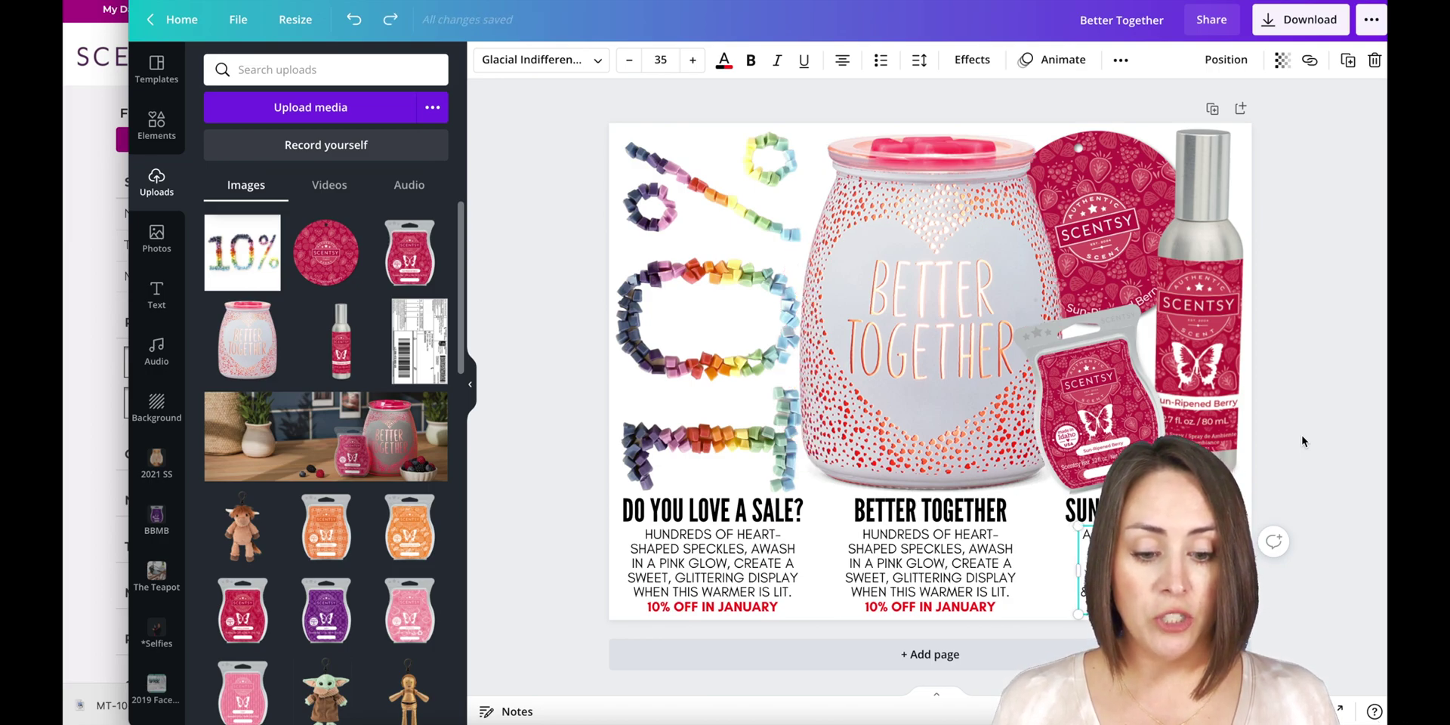
click(1302, 430)
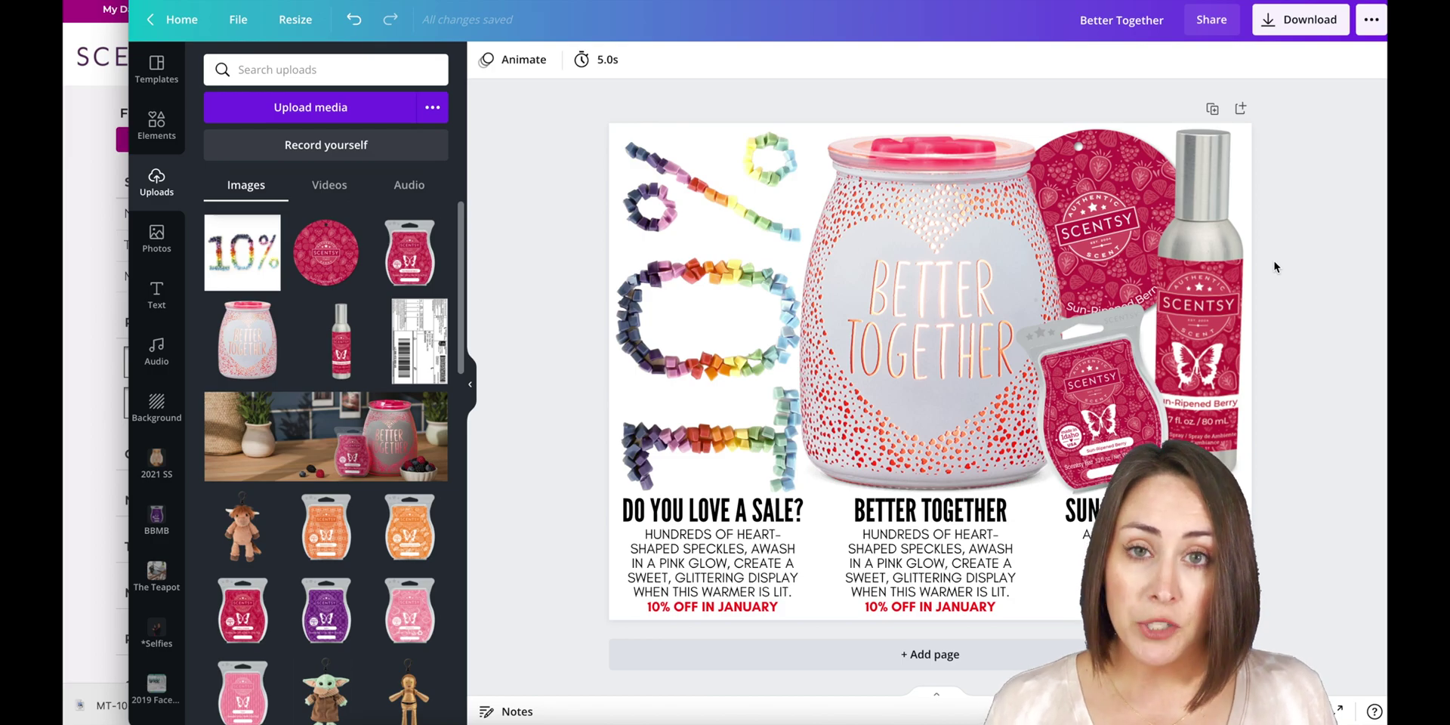
- Add a blank second page and place a copy of the BETTER TOGETHER heading in its upper-left corner
click(934, 654)
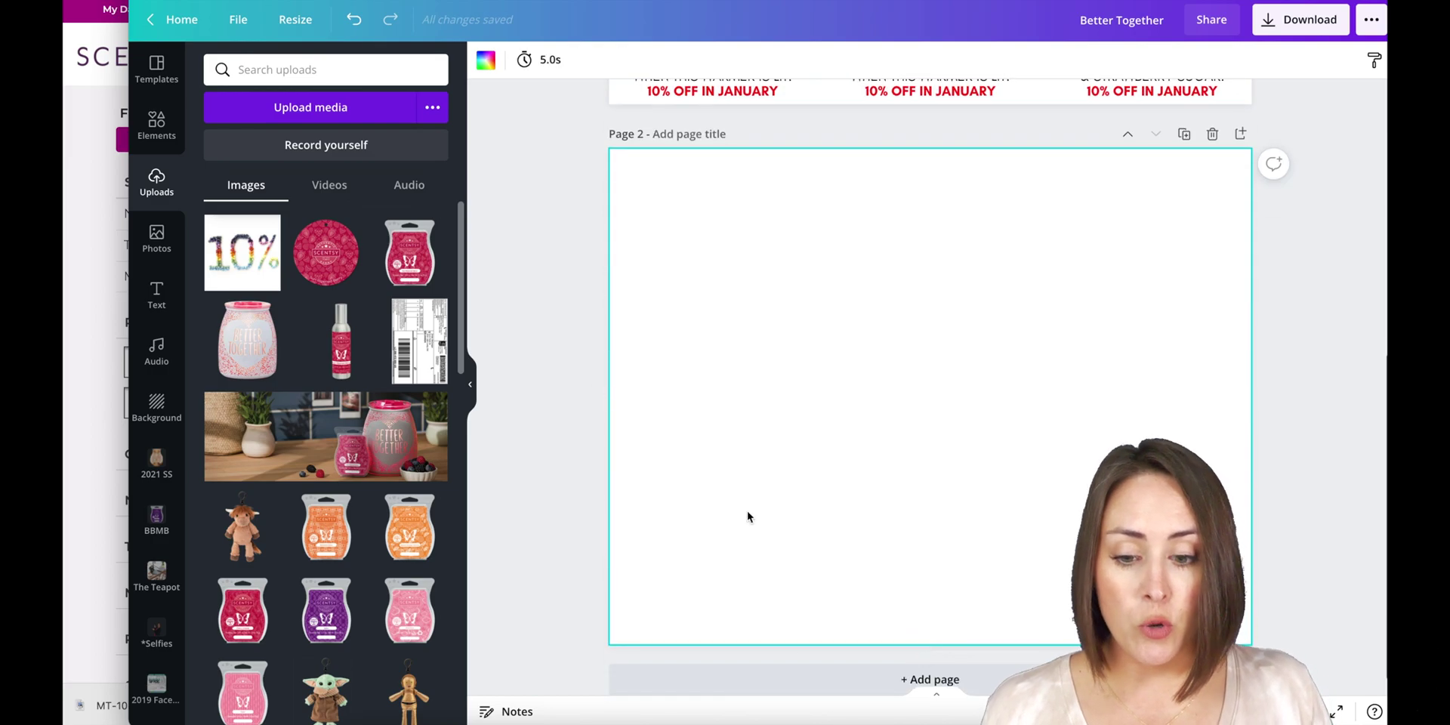
scroll(859, 268, up, 2)
click(915, 114)
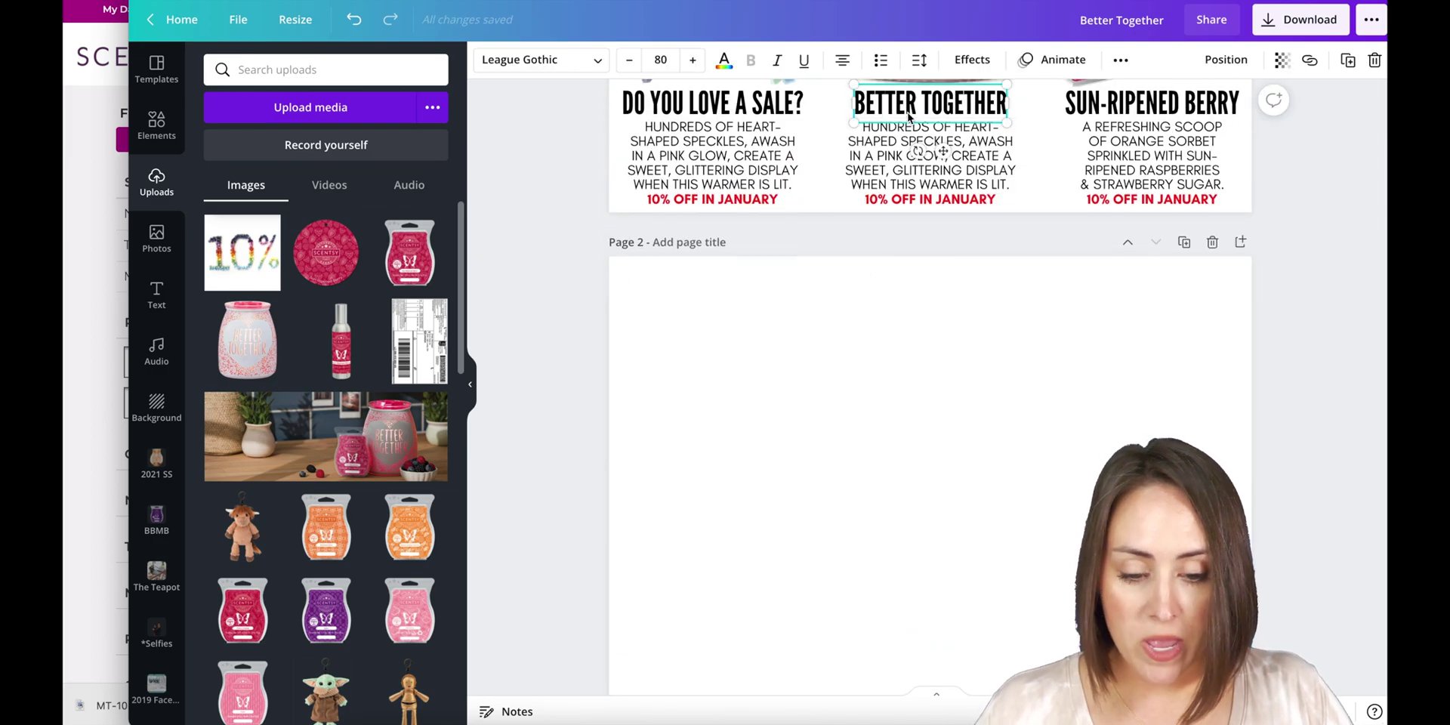
drag(949, 156, 739, 349)
- Change the copied heading on page 2 to "RETURN ADDRESS" with an empty line below, and nudge it closer to the page corner
double_click(726, 301)
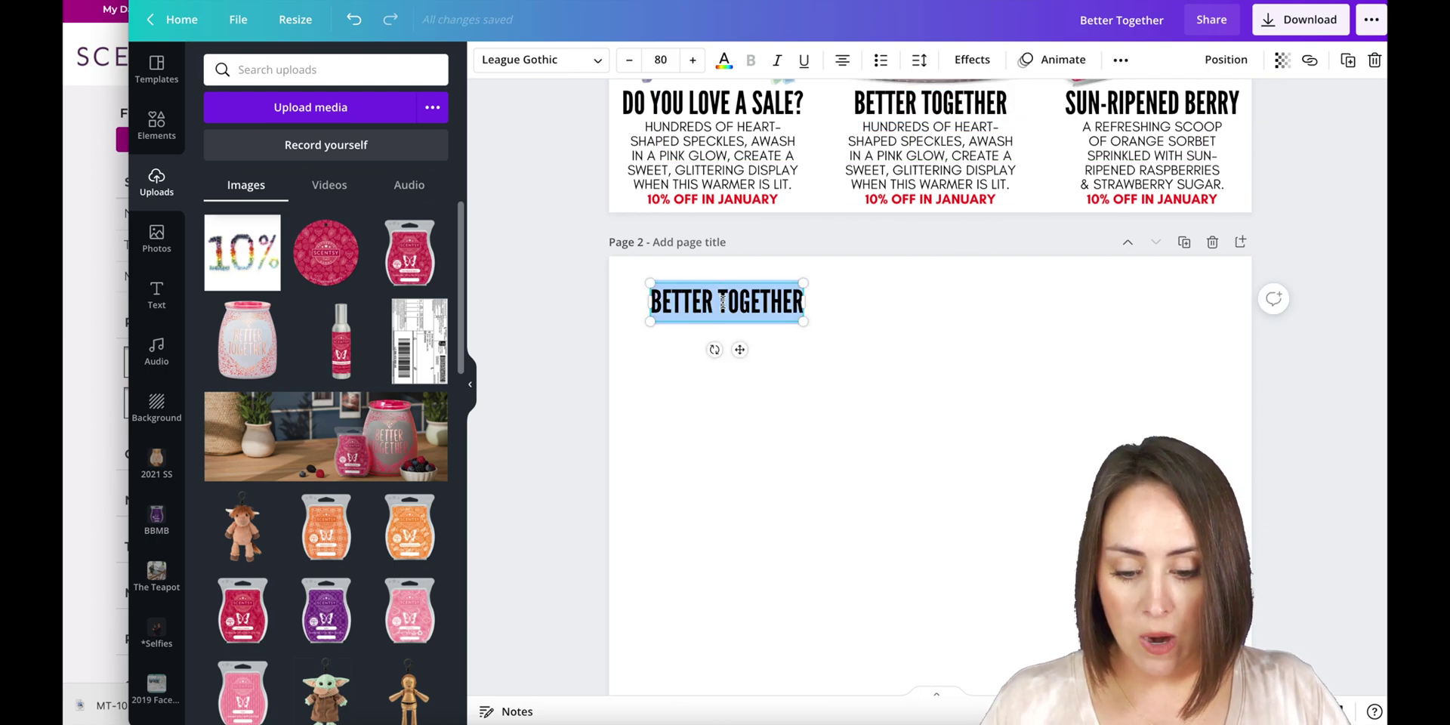
text(RETURN ADDESS)
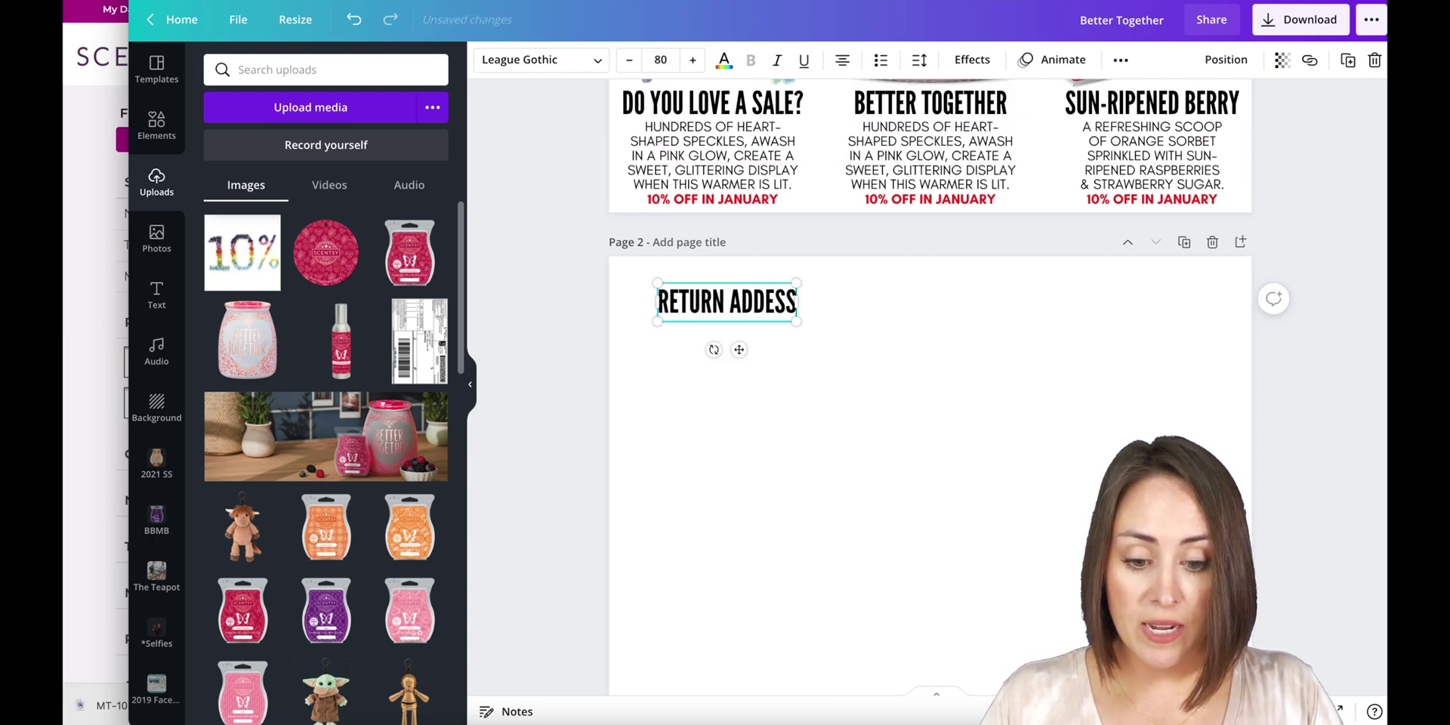
key(BackSpace)
key(BackSpace)
text(RESS)
key(Return)
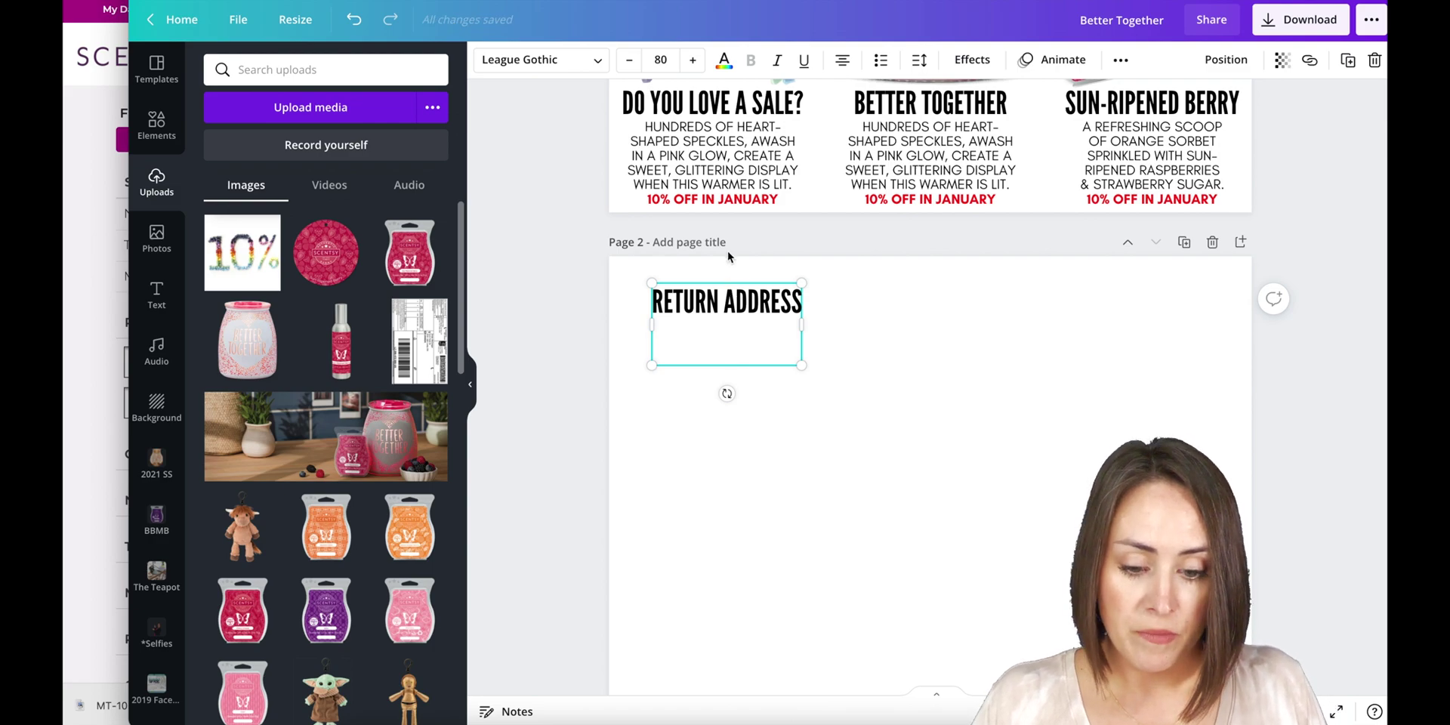
drag(725, 284, 710, 283)
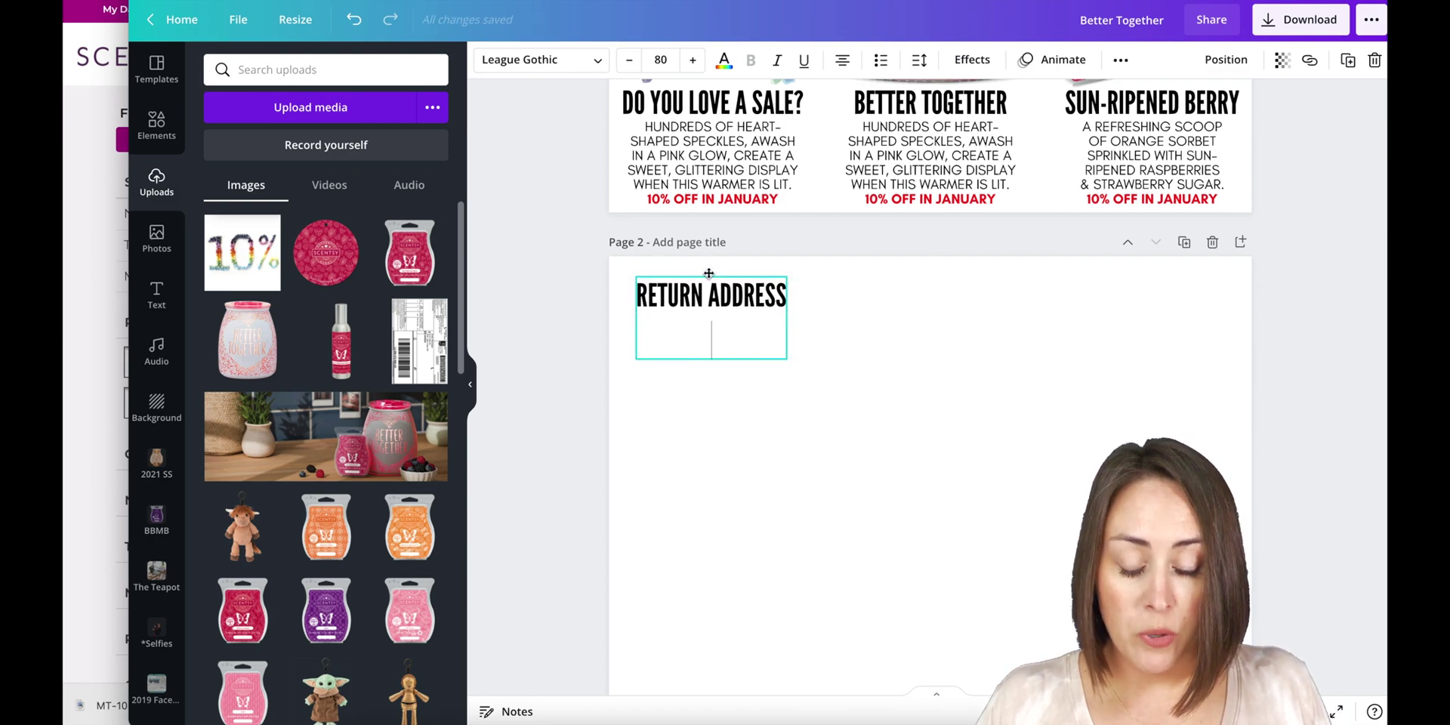
click(866, 380)
- Add a circular frame to page 2 and fill it with the pink-and-orange gradient selfie from the *Selfies folder
scroll(846, 477, down, 2)
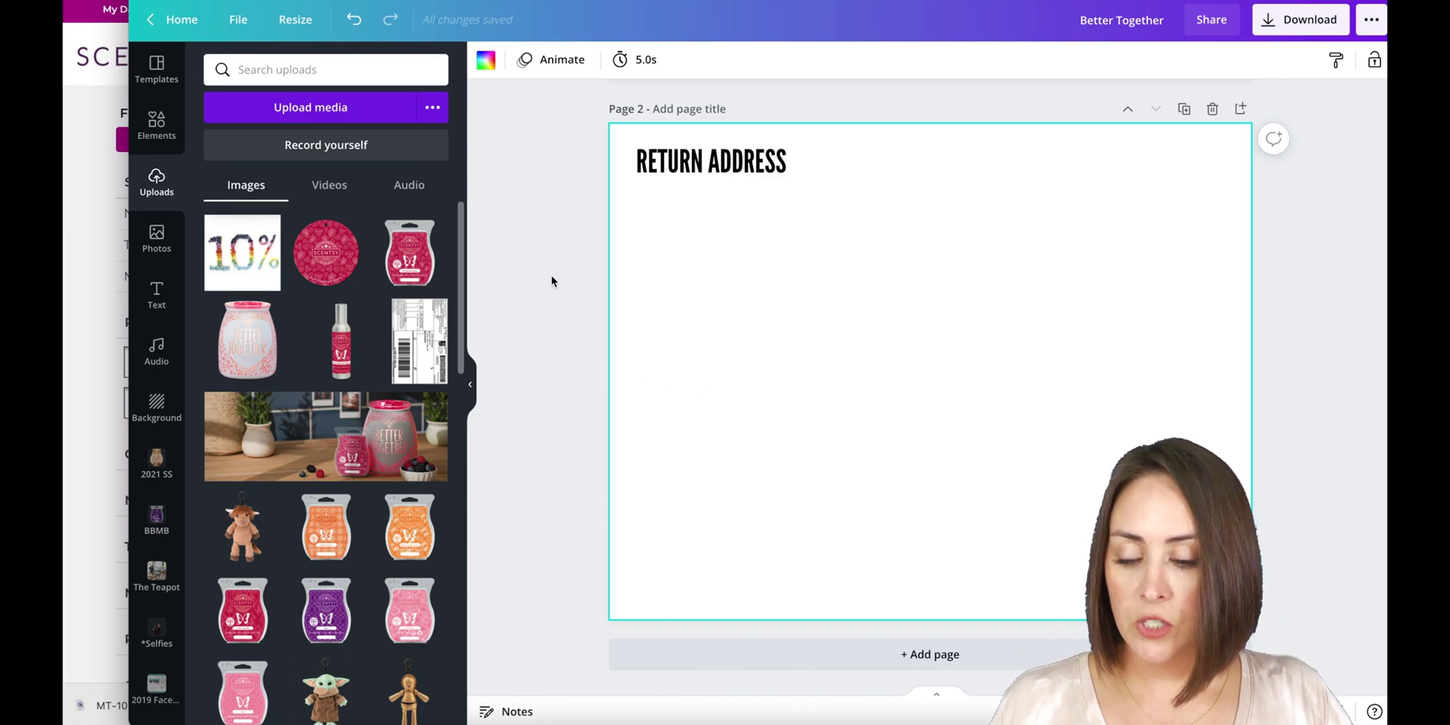
click(159, 128)
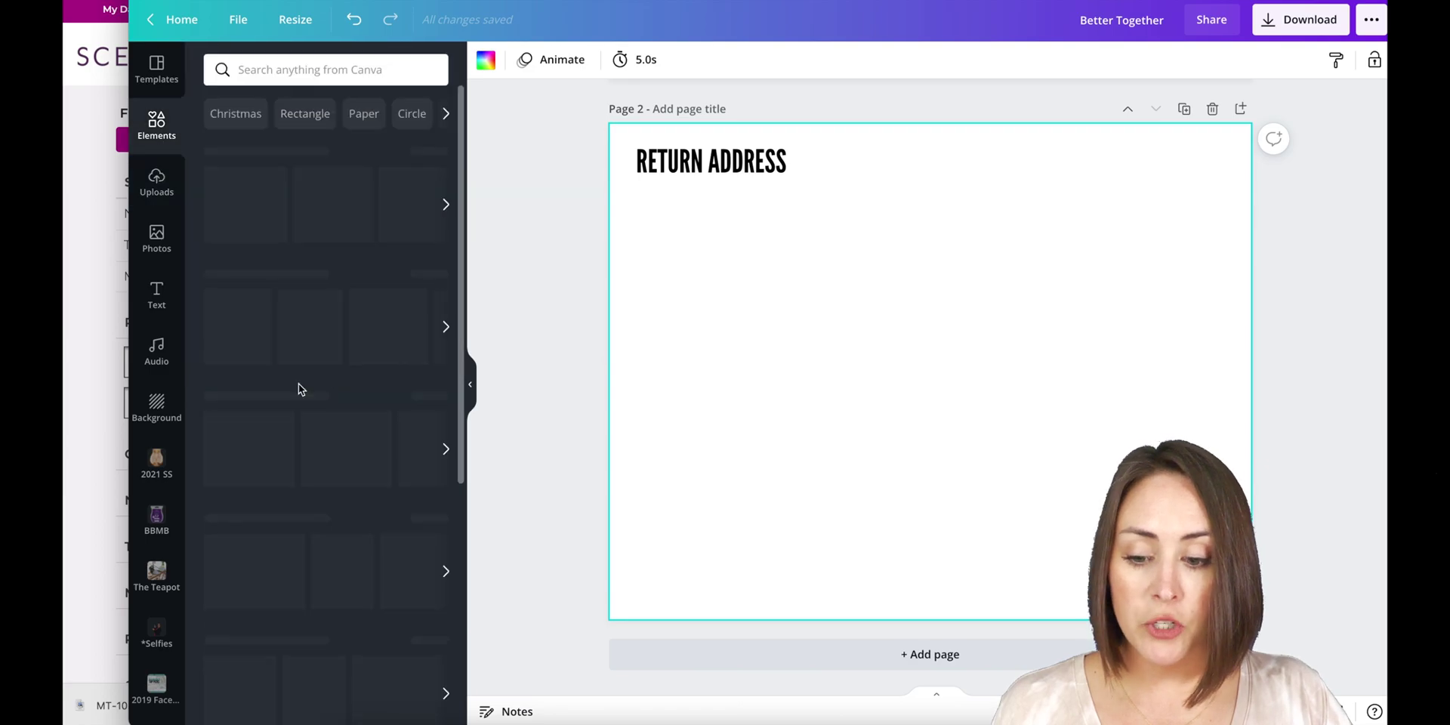
scroll(309, 453, down, 3)
scroll(302, 482, down, 3)
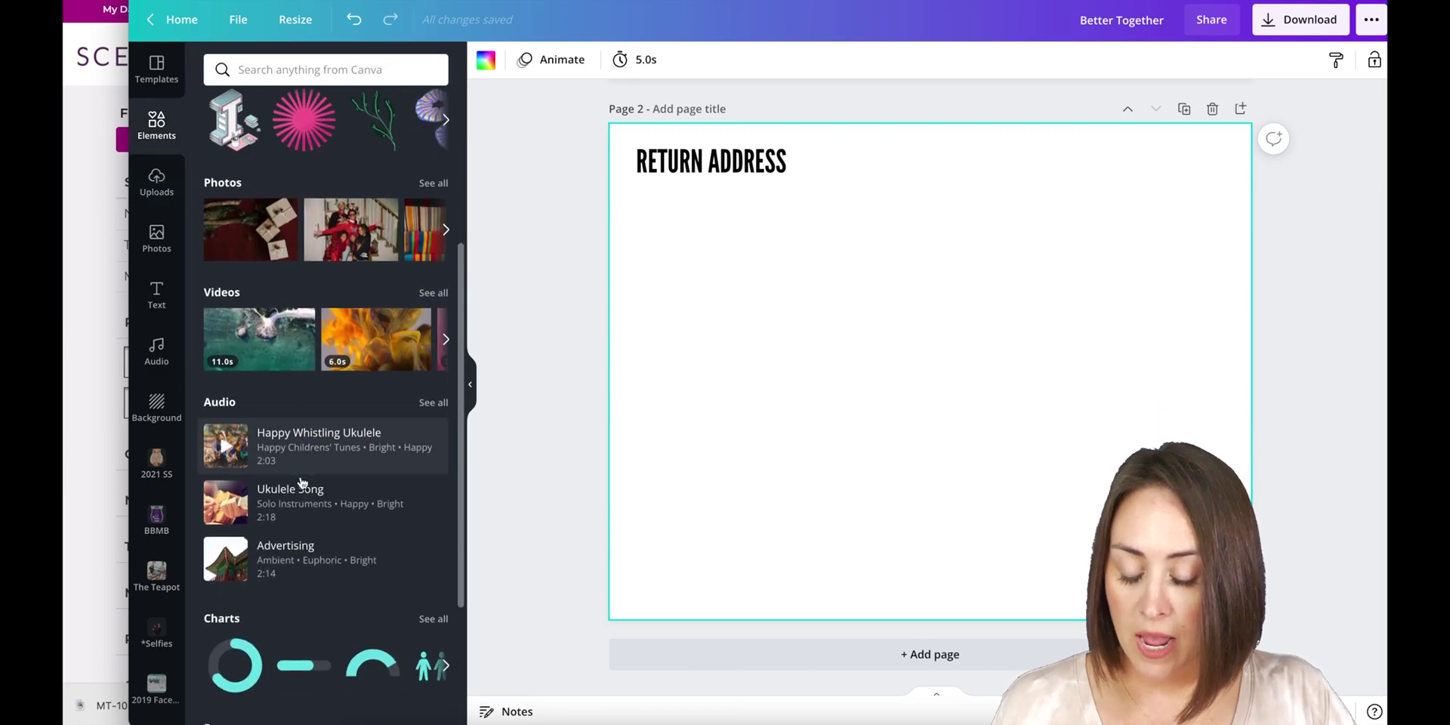
click(244, 555)
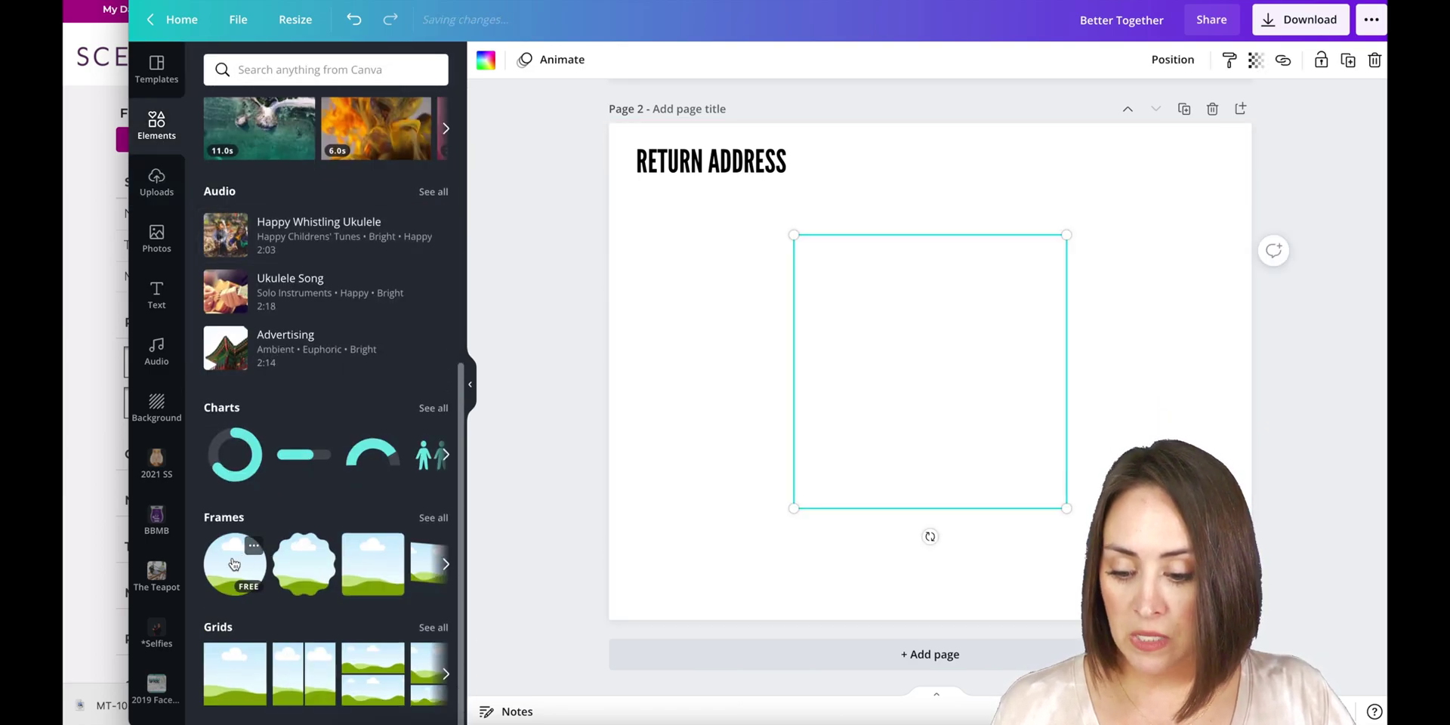
click(164, 637)
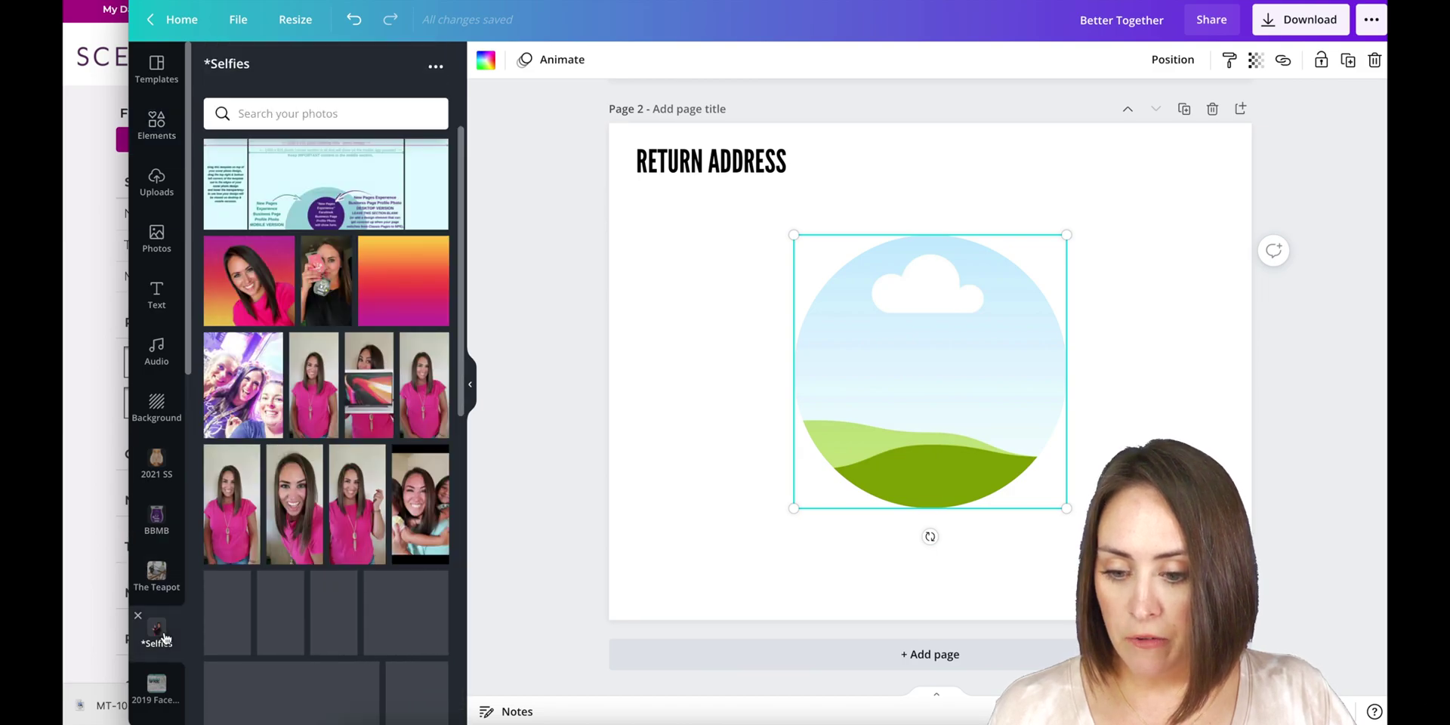
drag(250, 296, 883, 409)
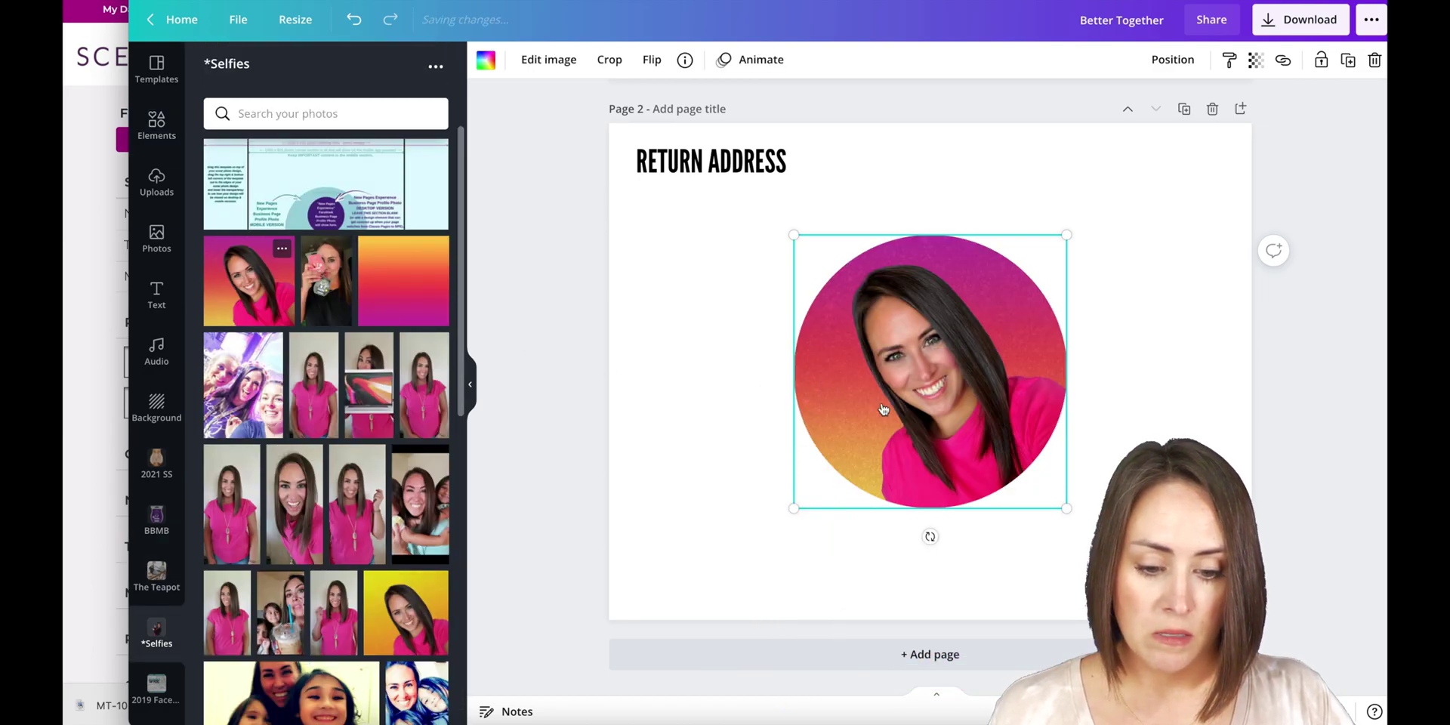
- Shrink the circular selfie, tilt it slightly clockwise and move it to the lower-left area of page 2
drag(797, 507, 866, 436)
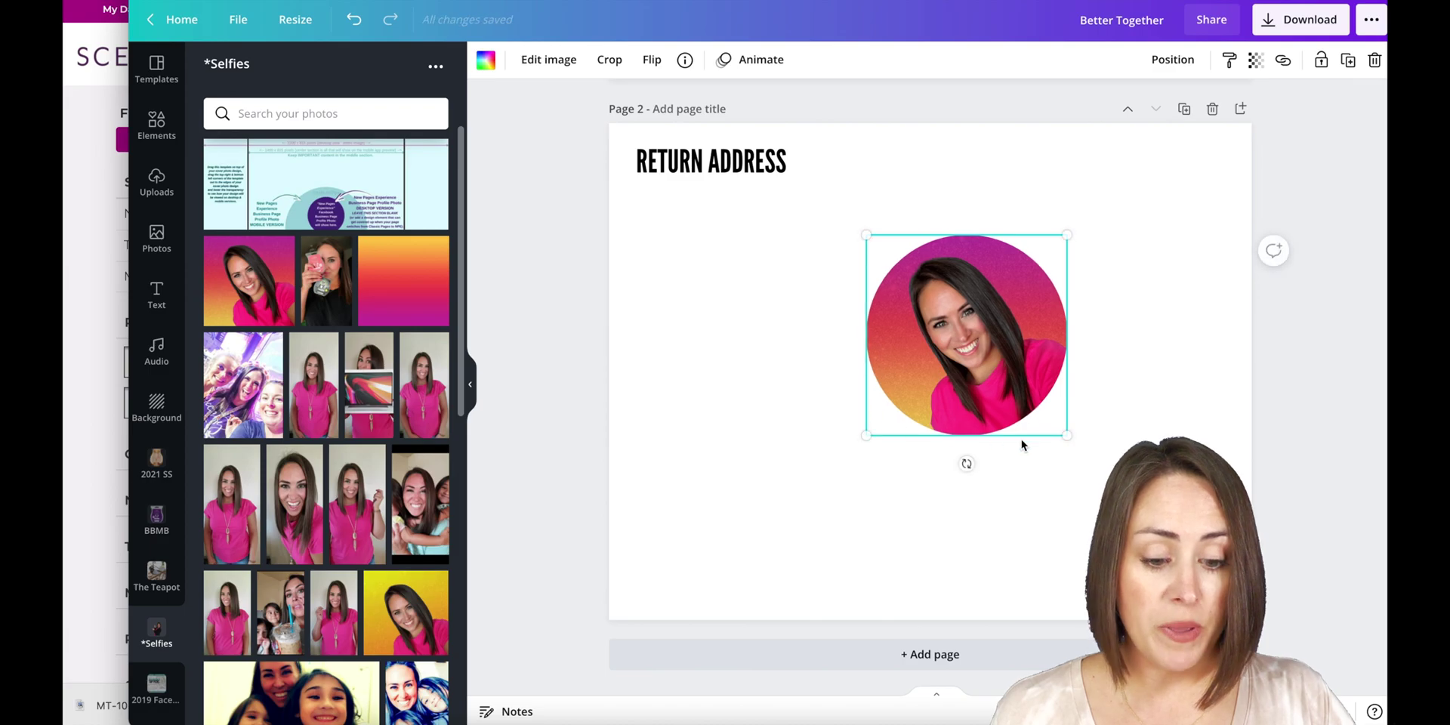
drag(967, 466, 938, 461)
drag(982, 321, 746, 494)
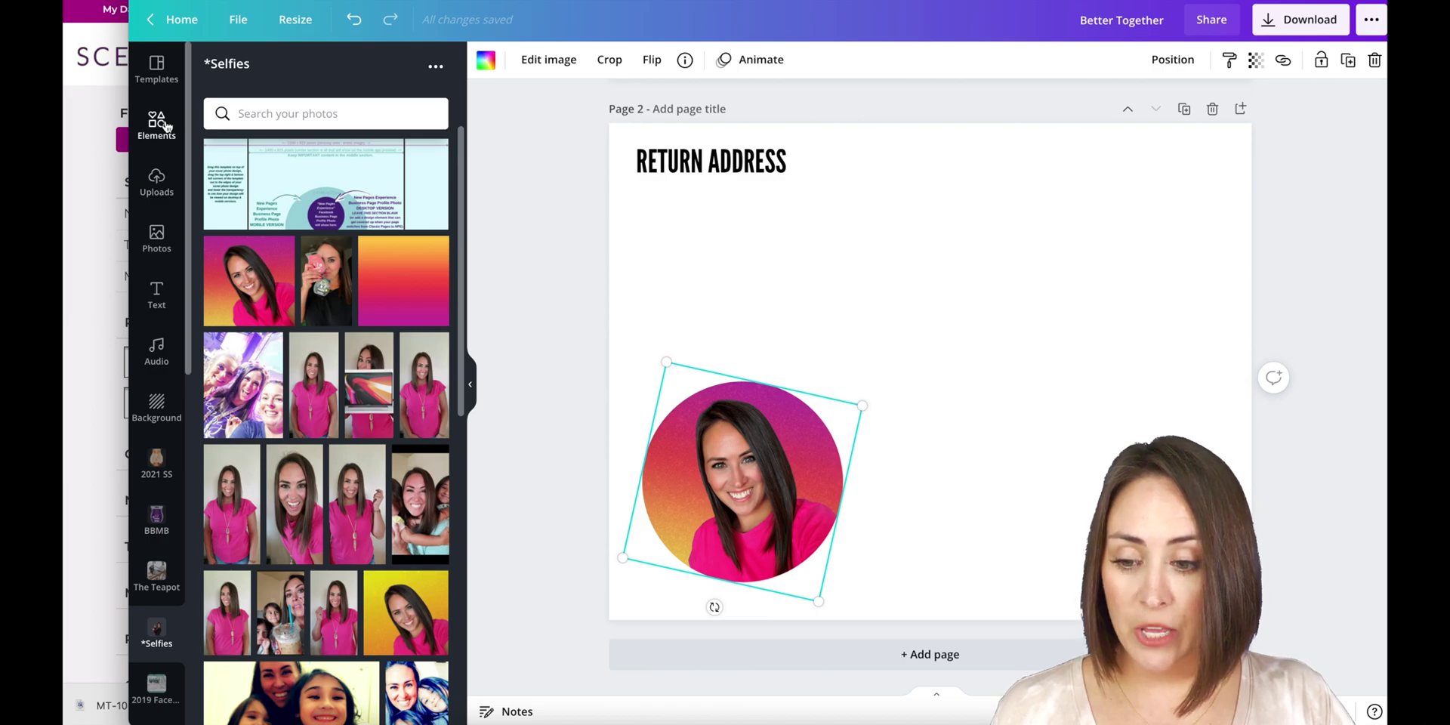
click(158, 147)
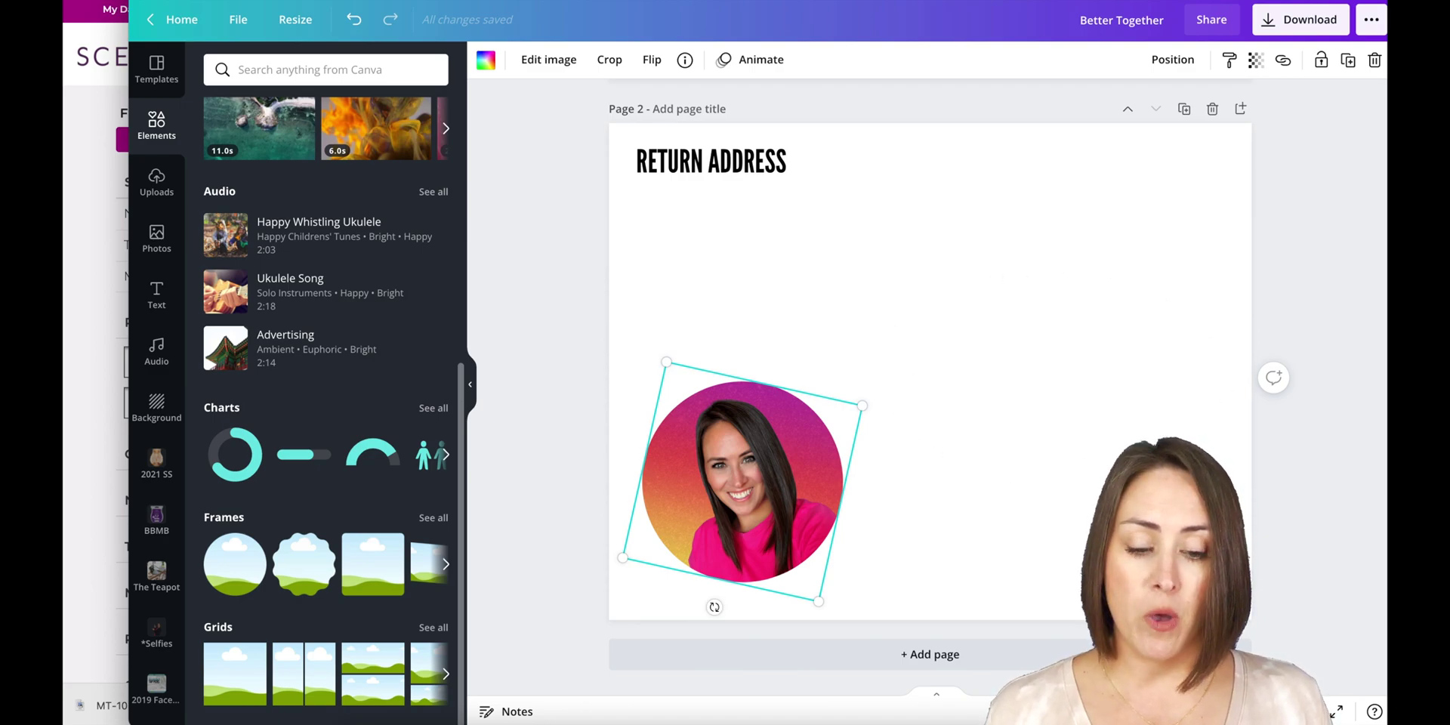
click(1321, 226)
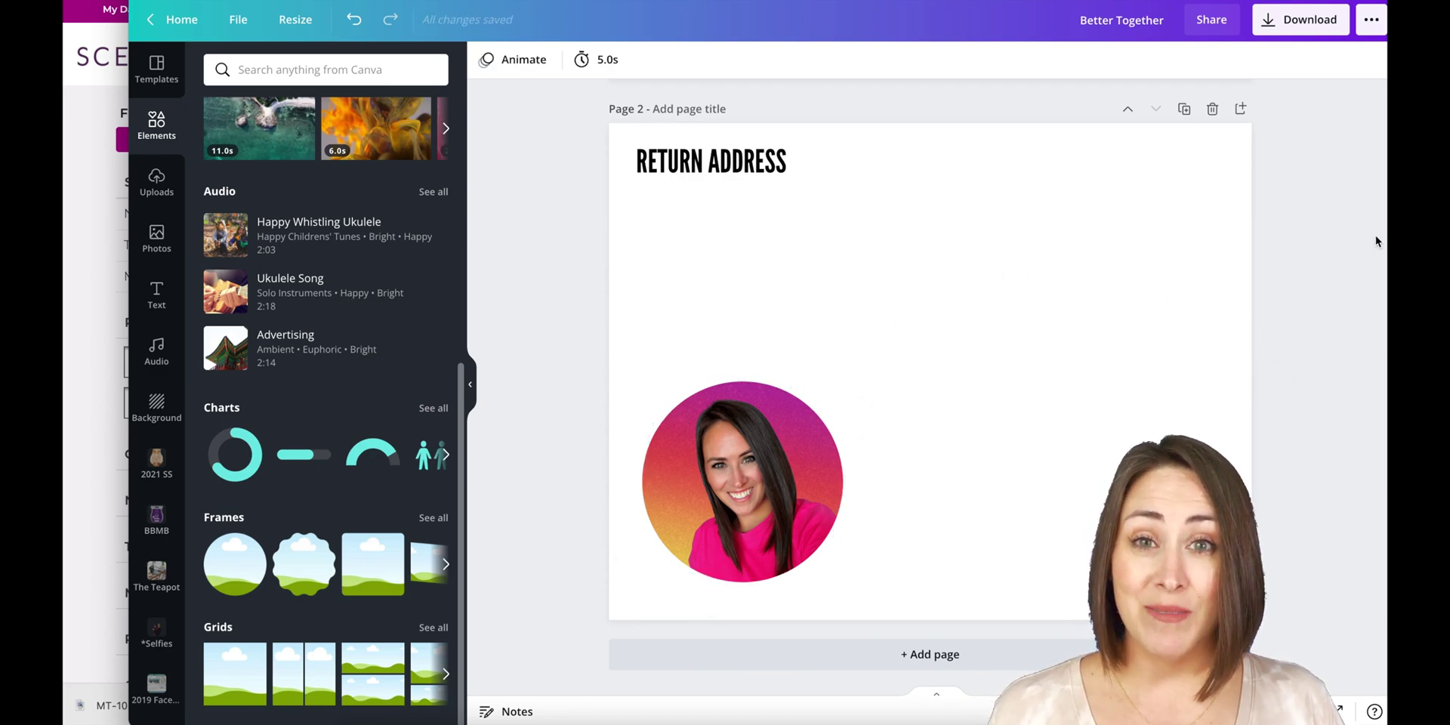
- Check the download settings and available file types for the design, and return to page 1
click(1300, 20)
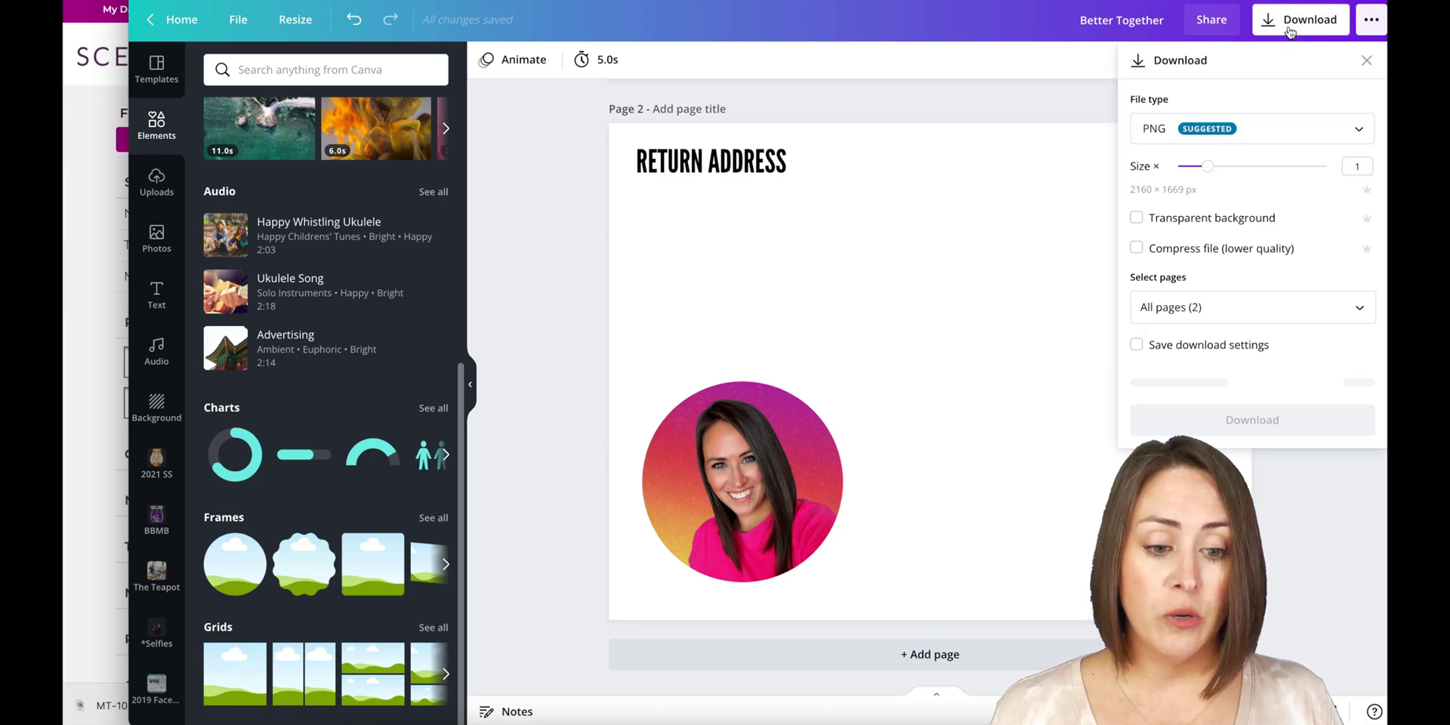
click(1254, 130)
click(1254, 132)
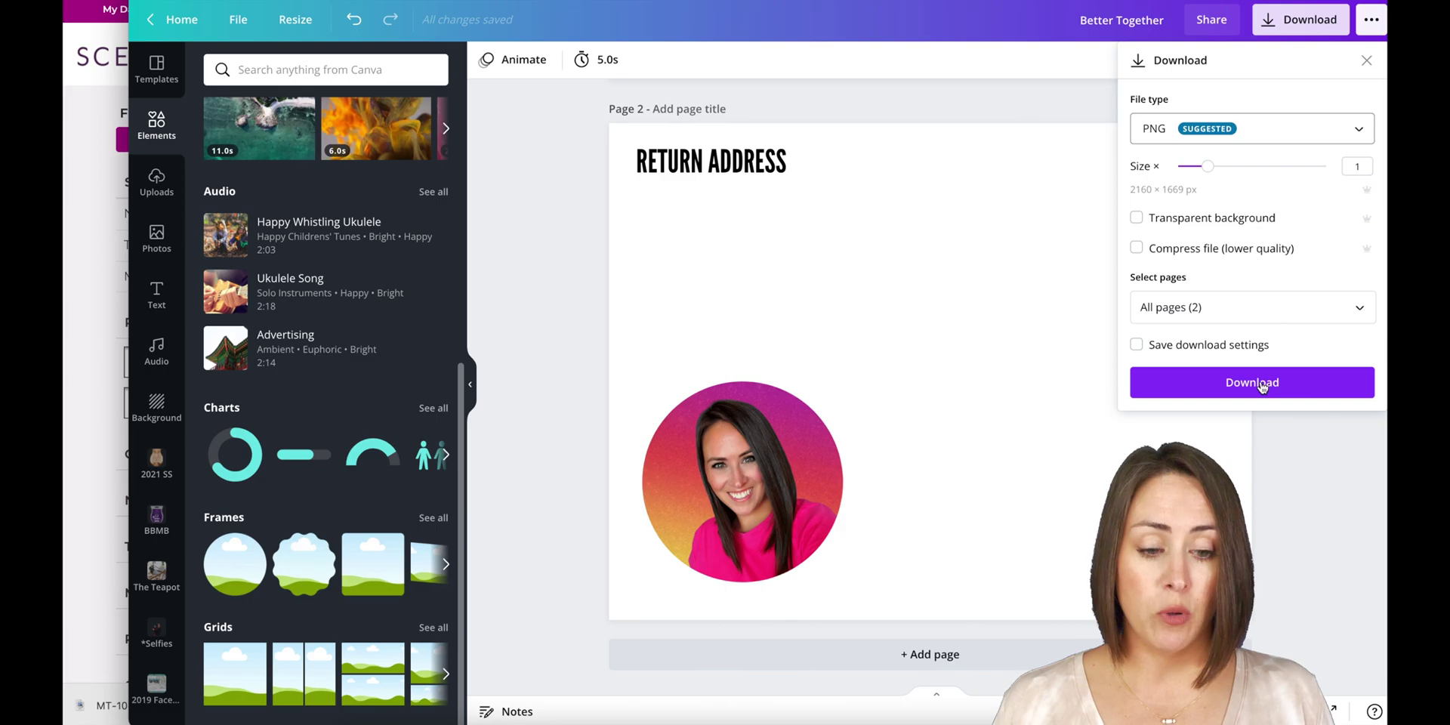
click(1301, 433)
scroll(1301, 433, up, 7)
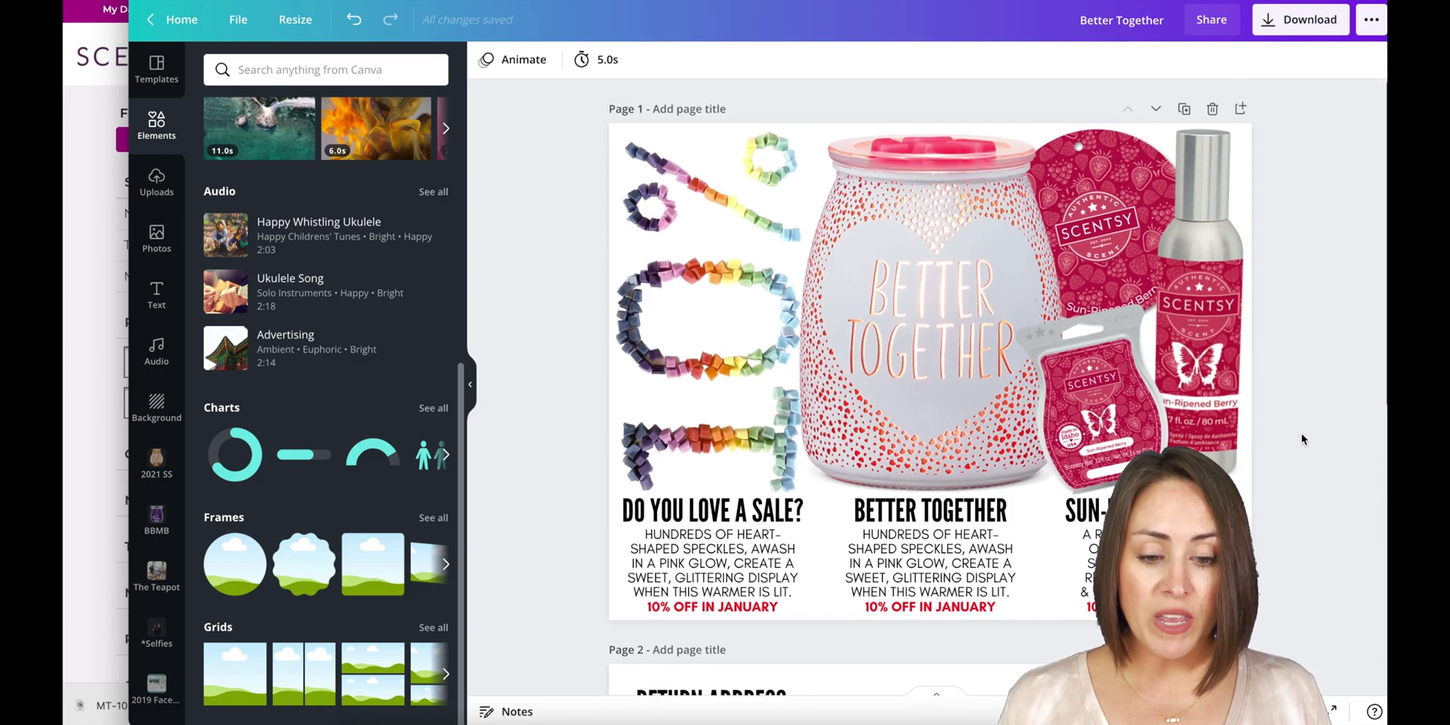